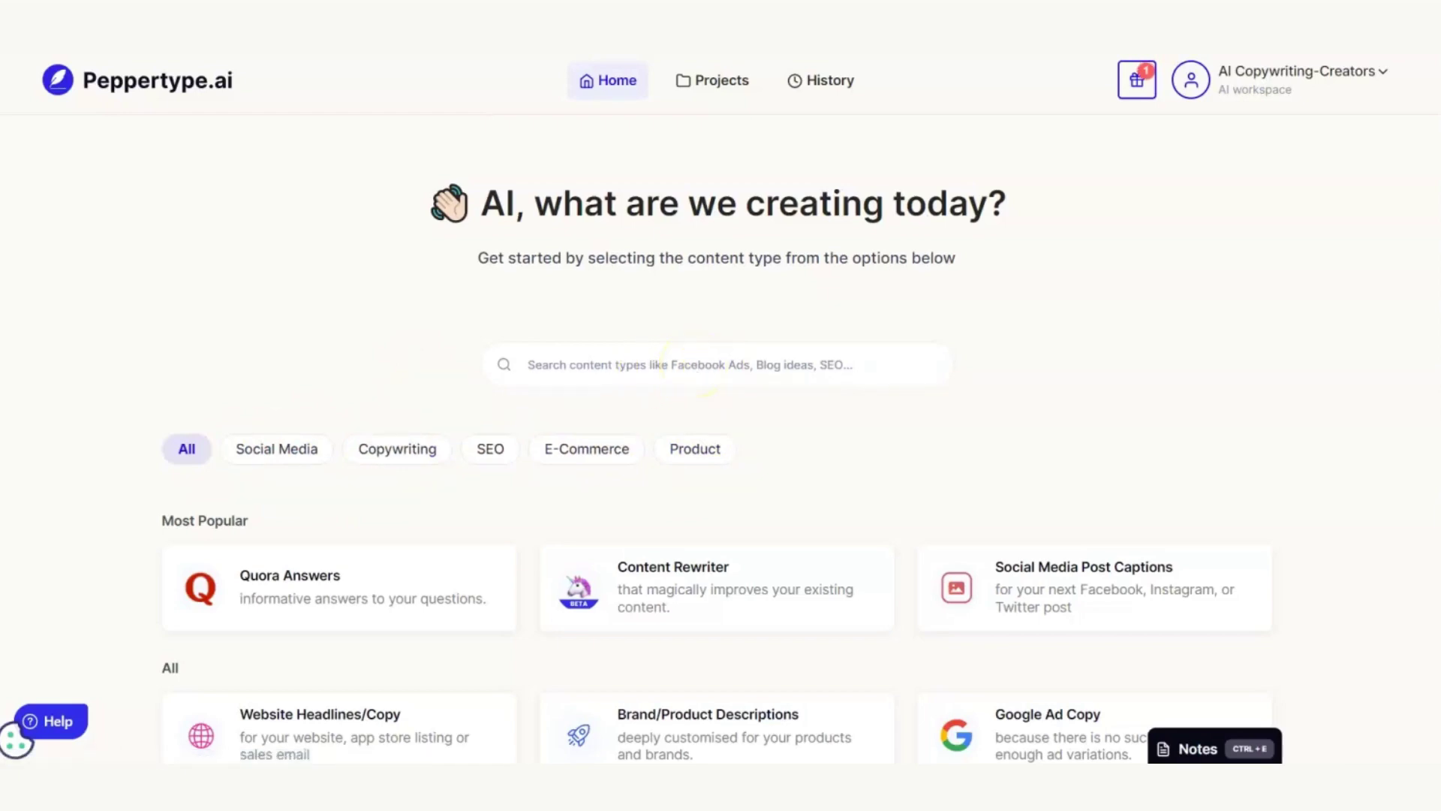
- Look through the available content types and filter them to the SEO category
scroll(691, 368, "down", 15)
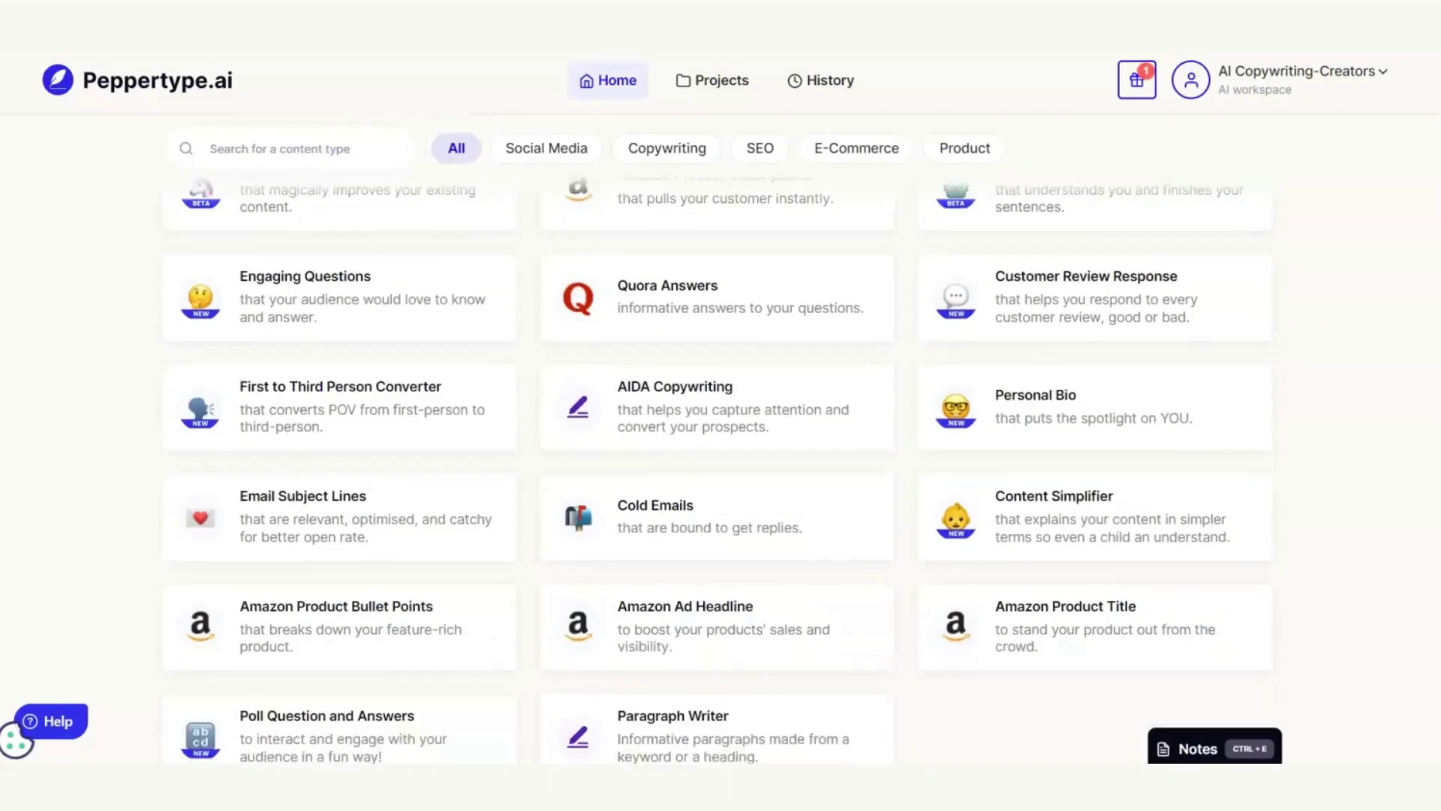
scroll(717, 450, "up", 15)
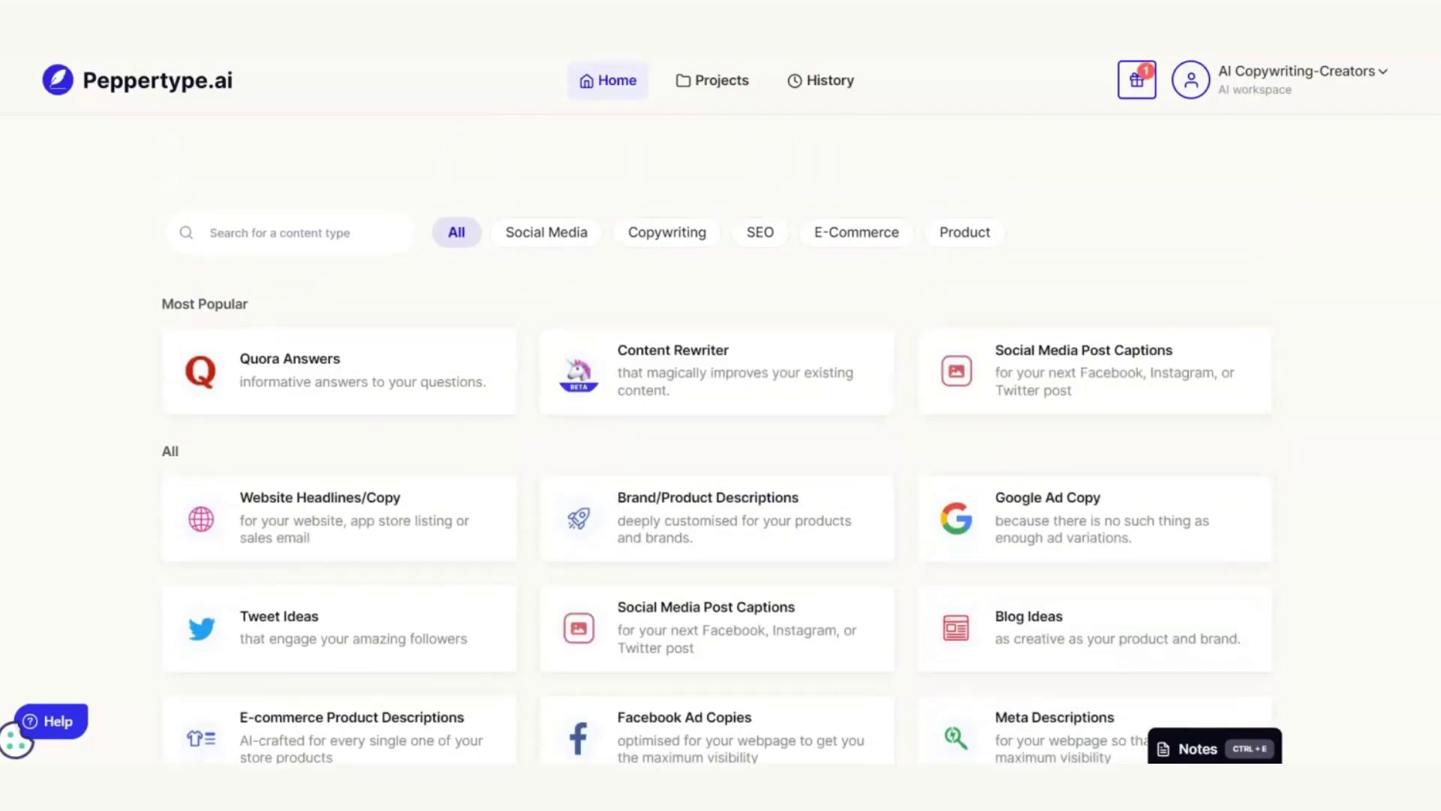
scroll(717, 450, "up", 3)
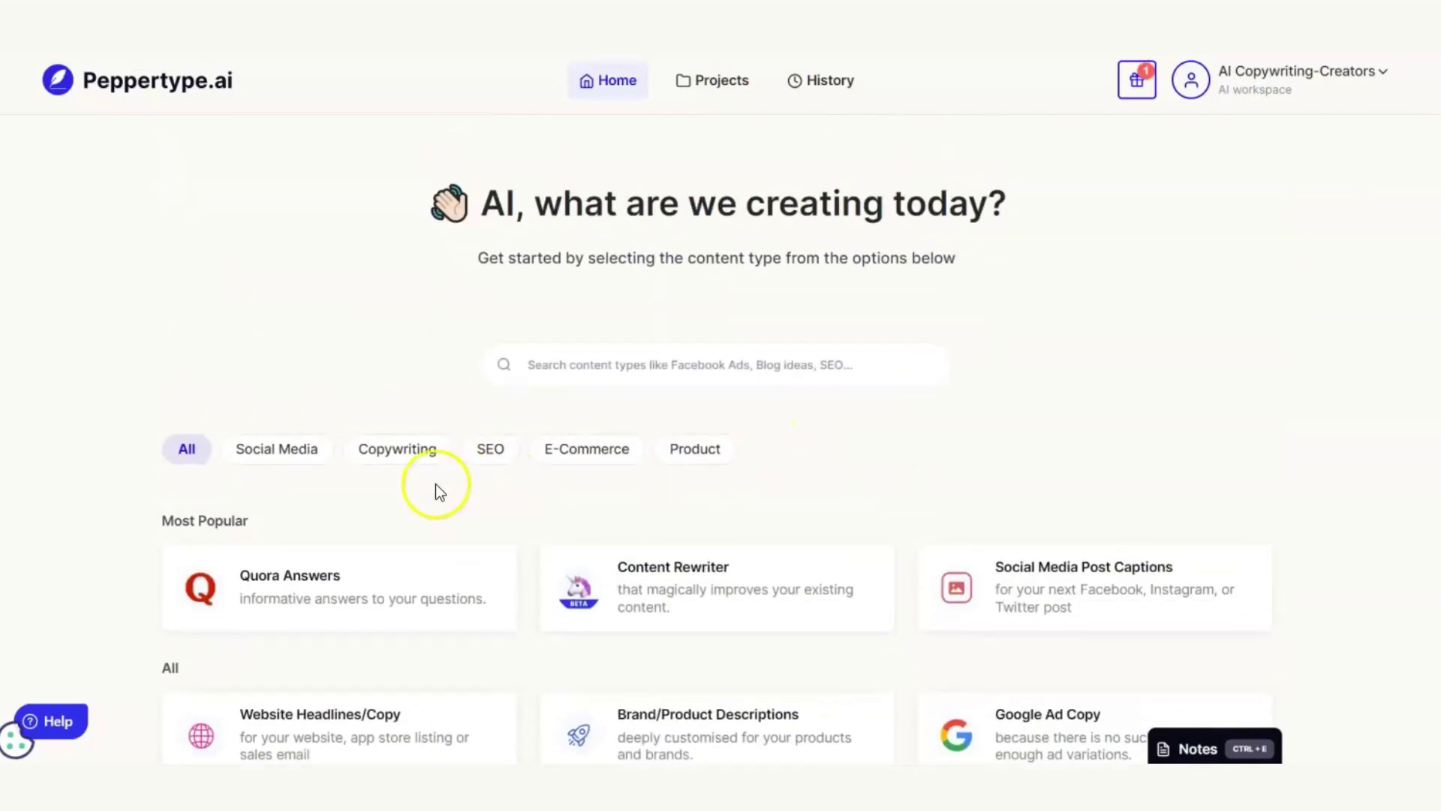
left_click(484, 455)
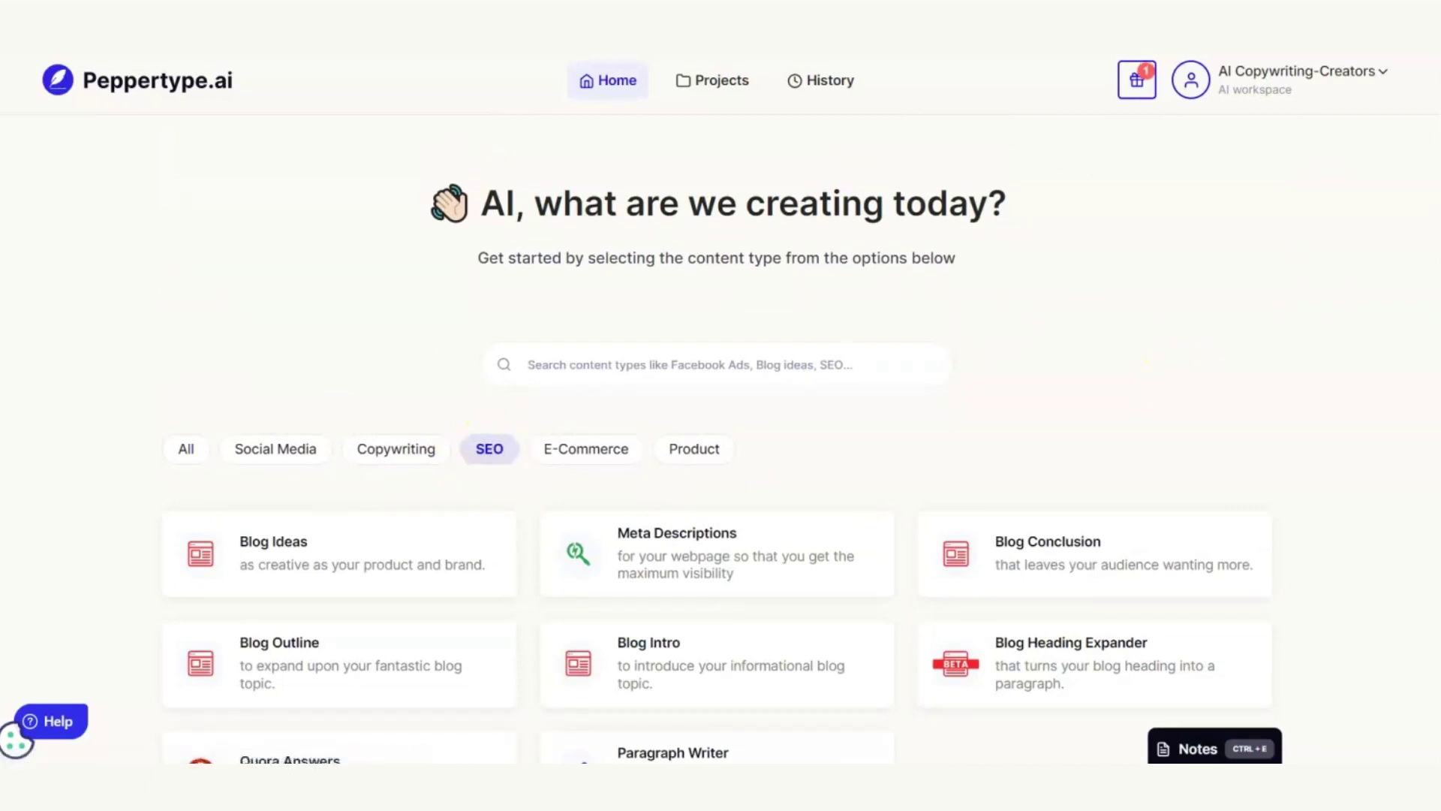
scroll(717, 450, "down", 2)
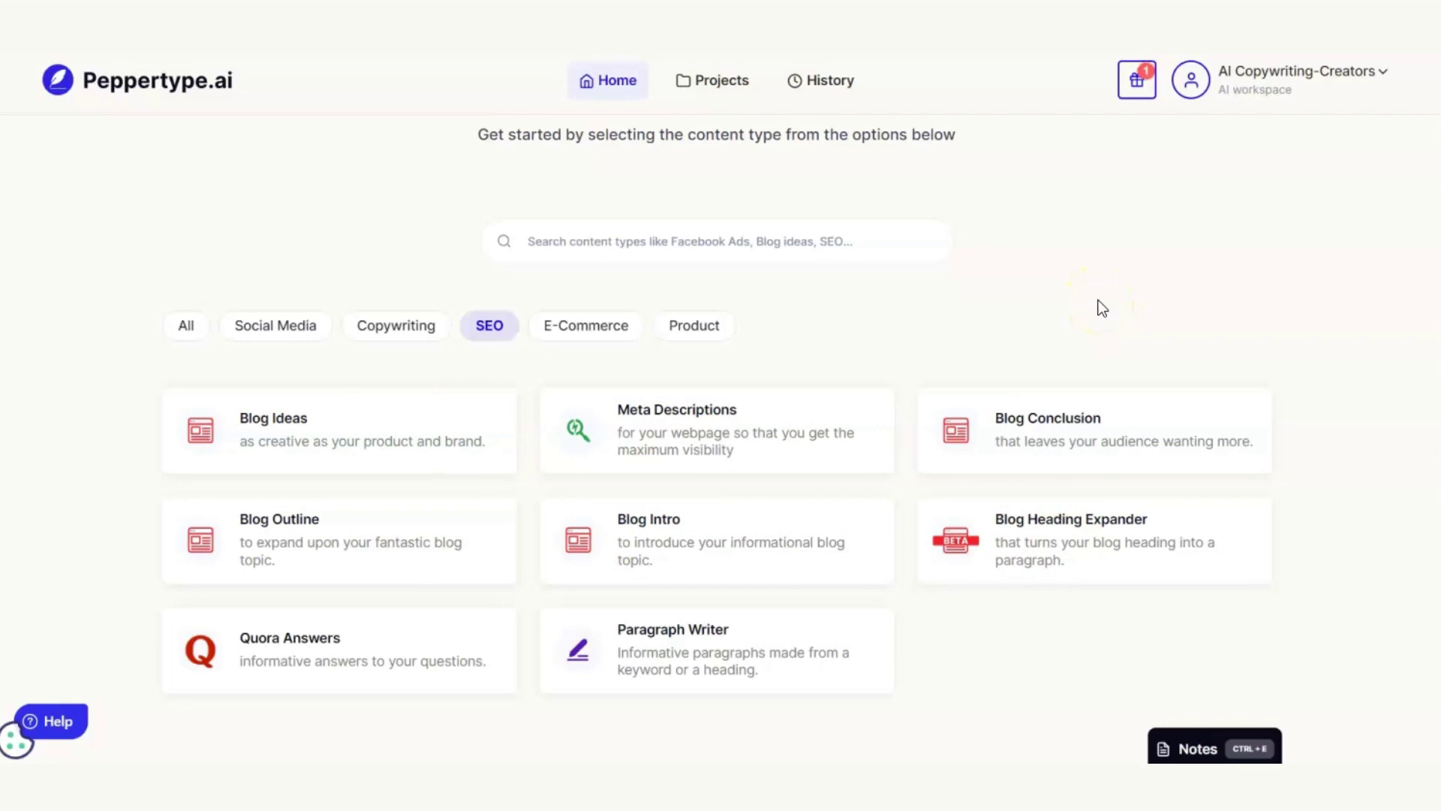
- Open the notes editor, go over its blog template, and download the note as a PDF file
left_click(1196, 744)
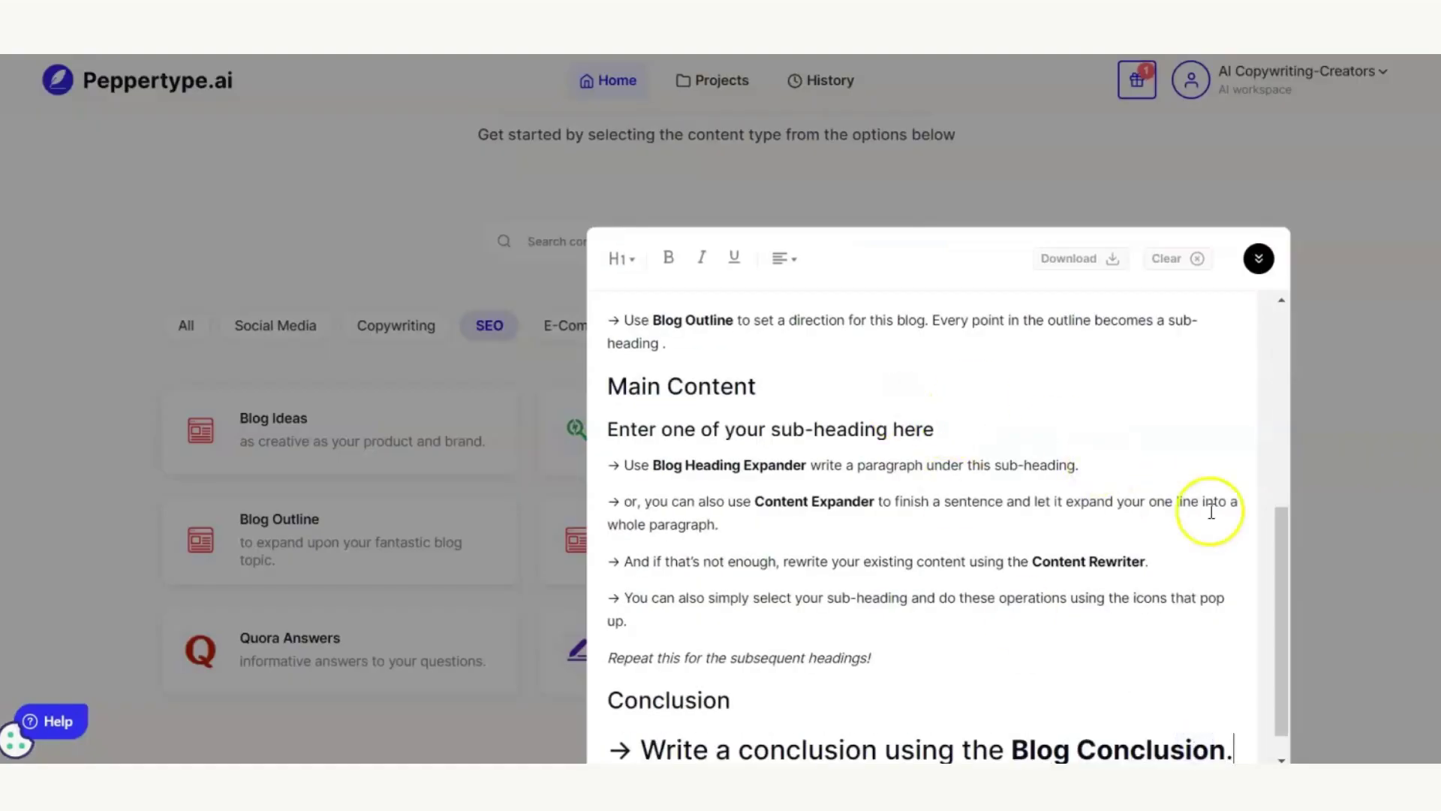
left_click_drag(1287, 615, 1269, 357)
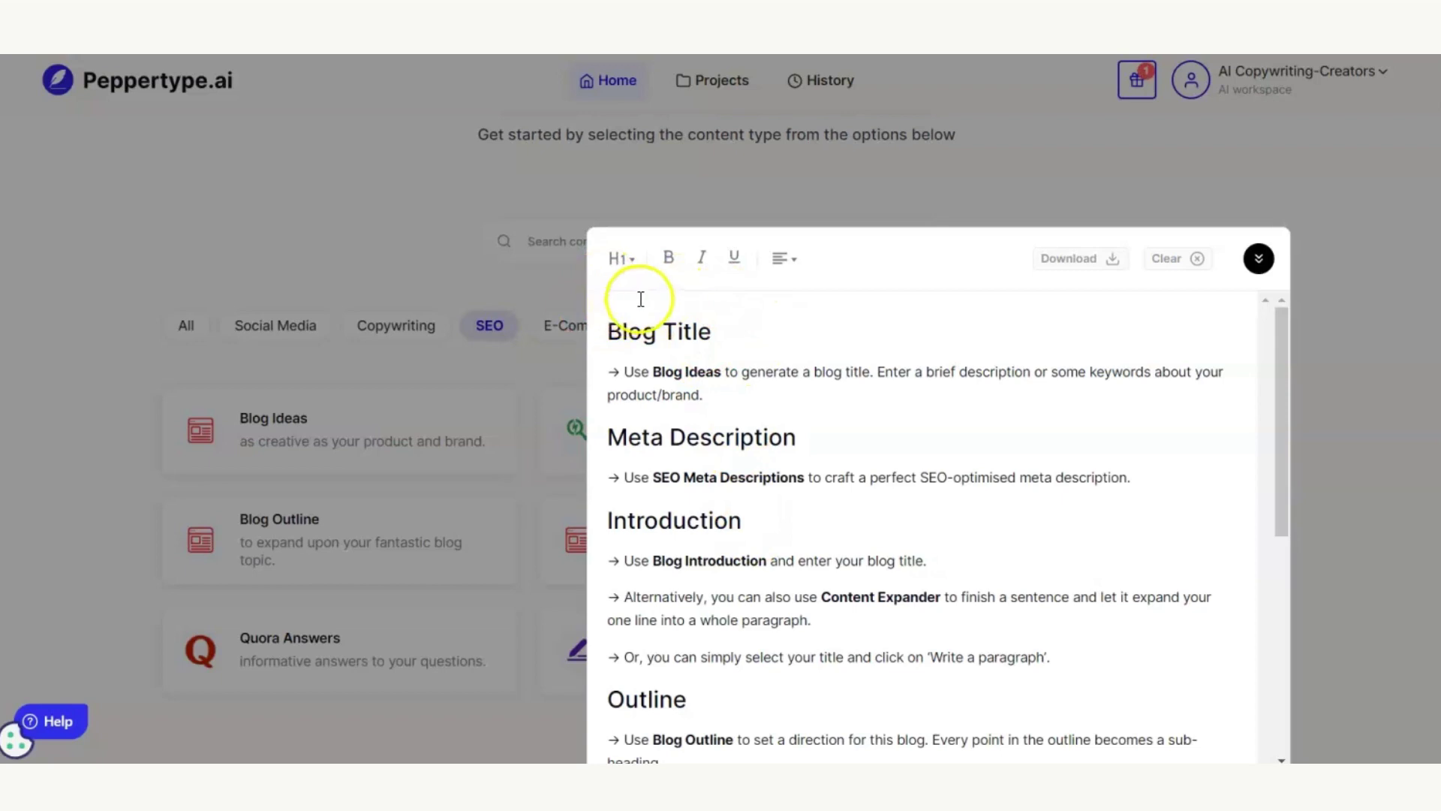
left_click(696, 316)
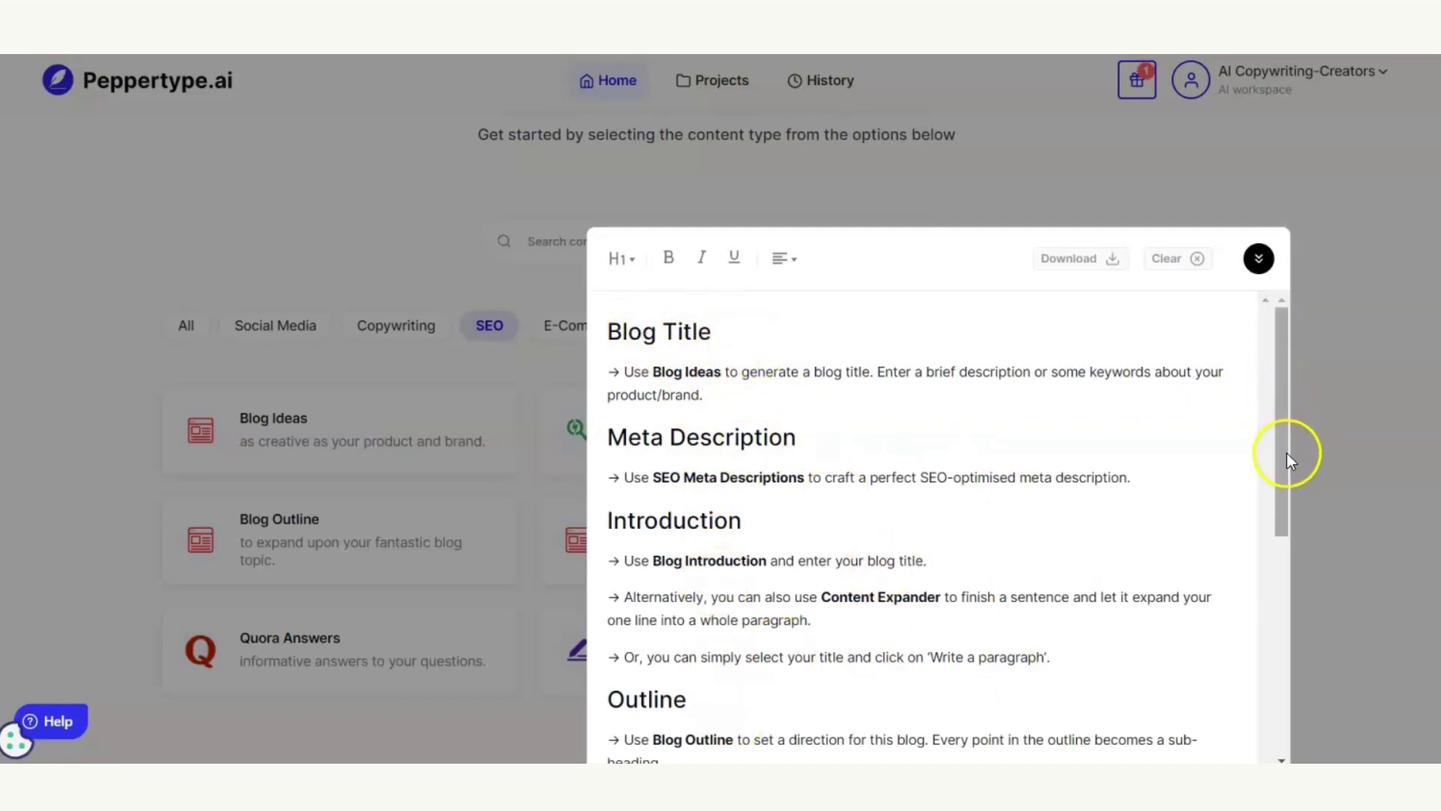
left_click(187, 65)
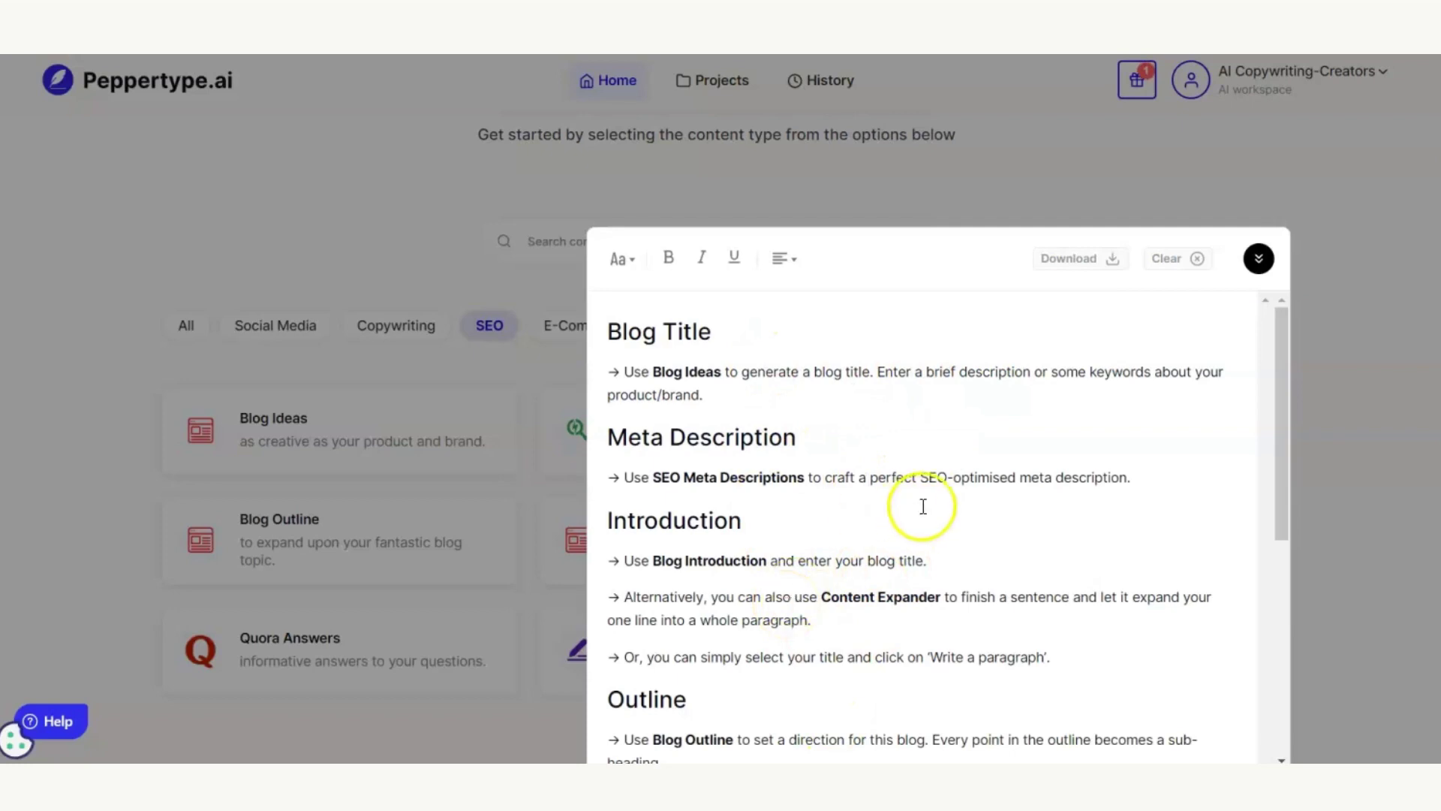
left_click(1079, 263)
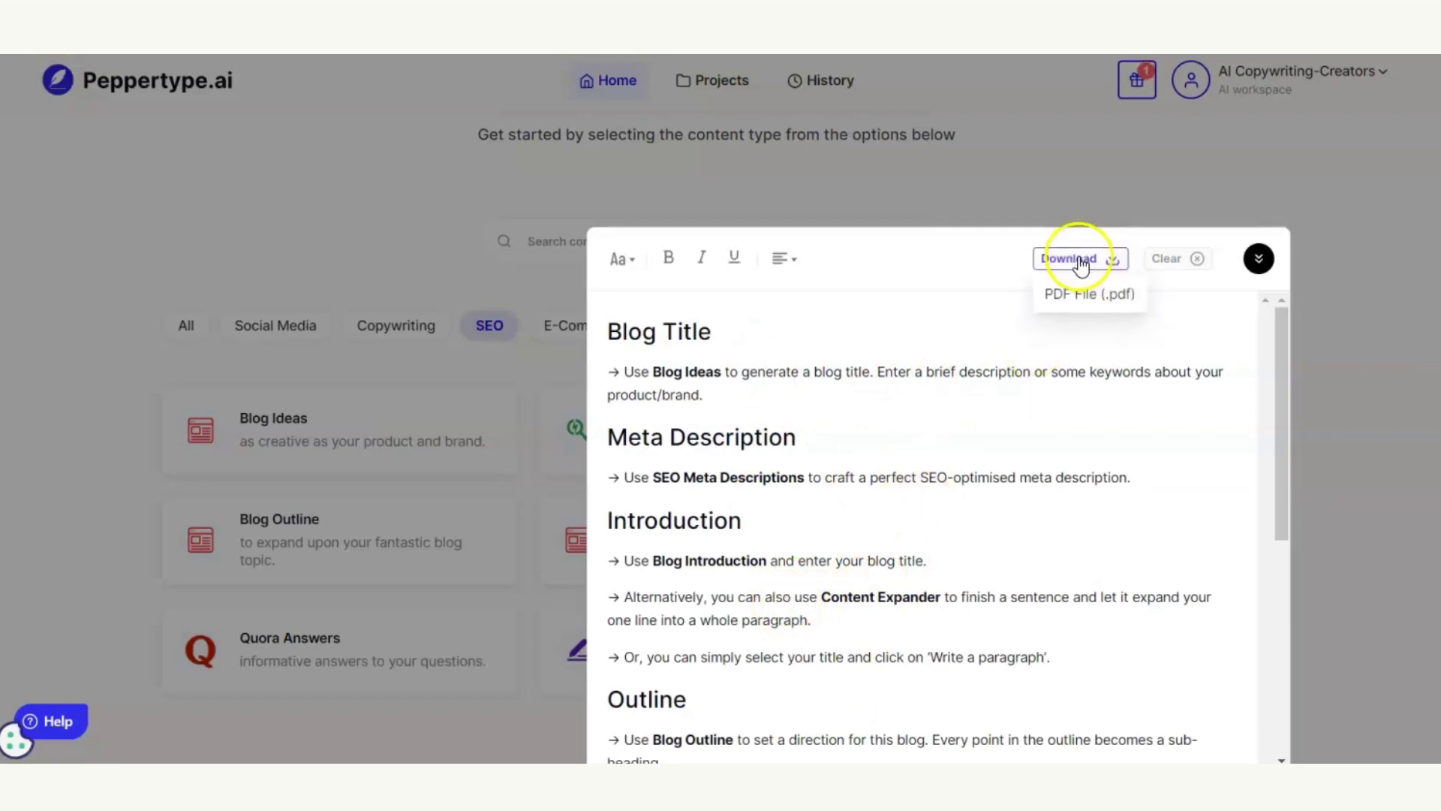
left_click(1089, 302)
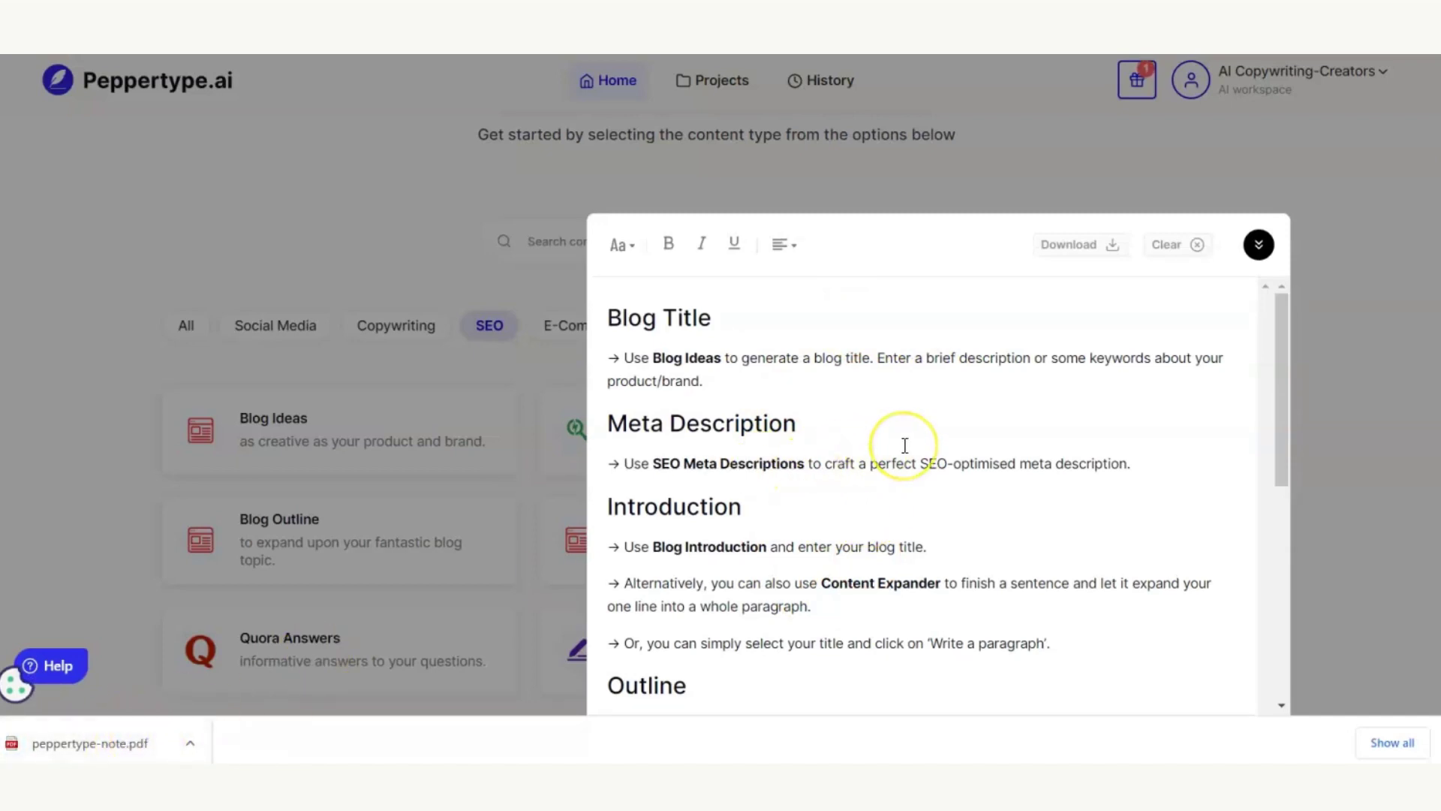
left_click(716, 318)
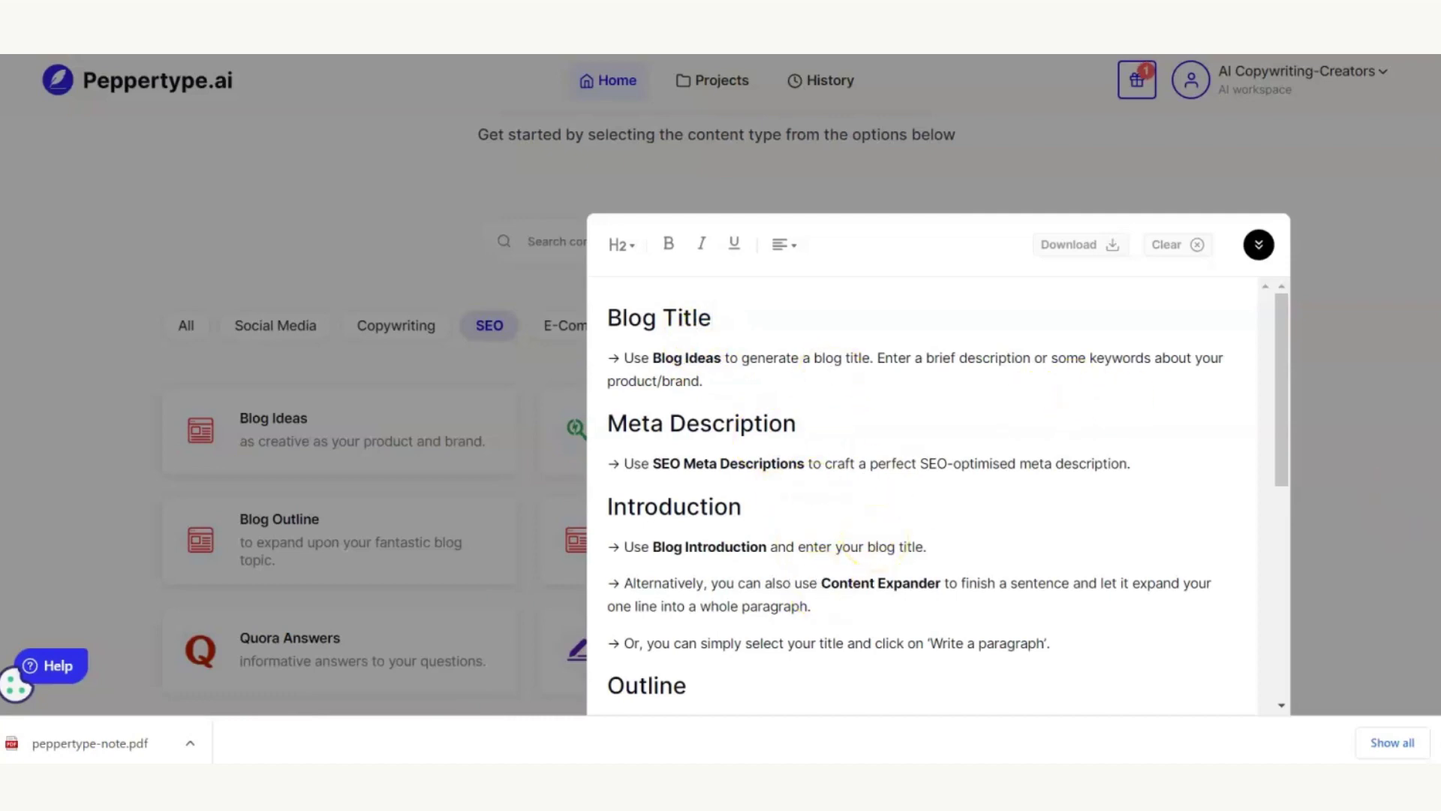
left_click(1094, 595)
left_click(957, 394)
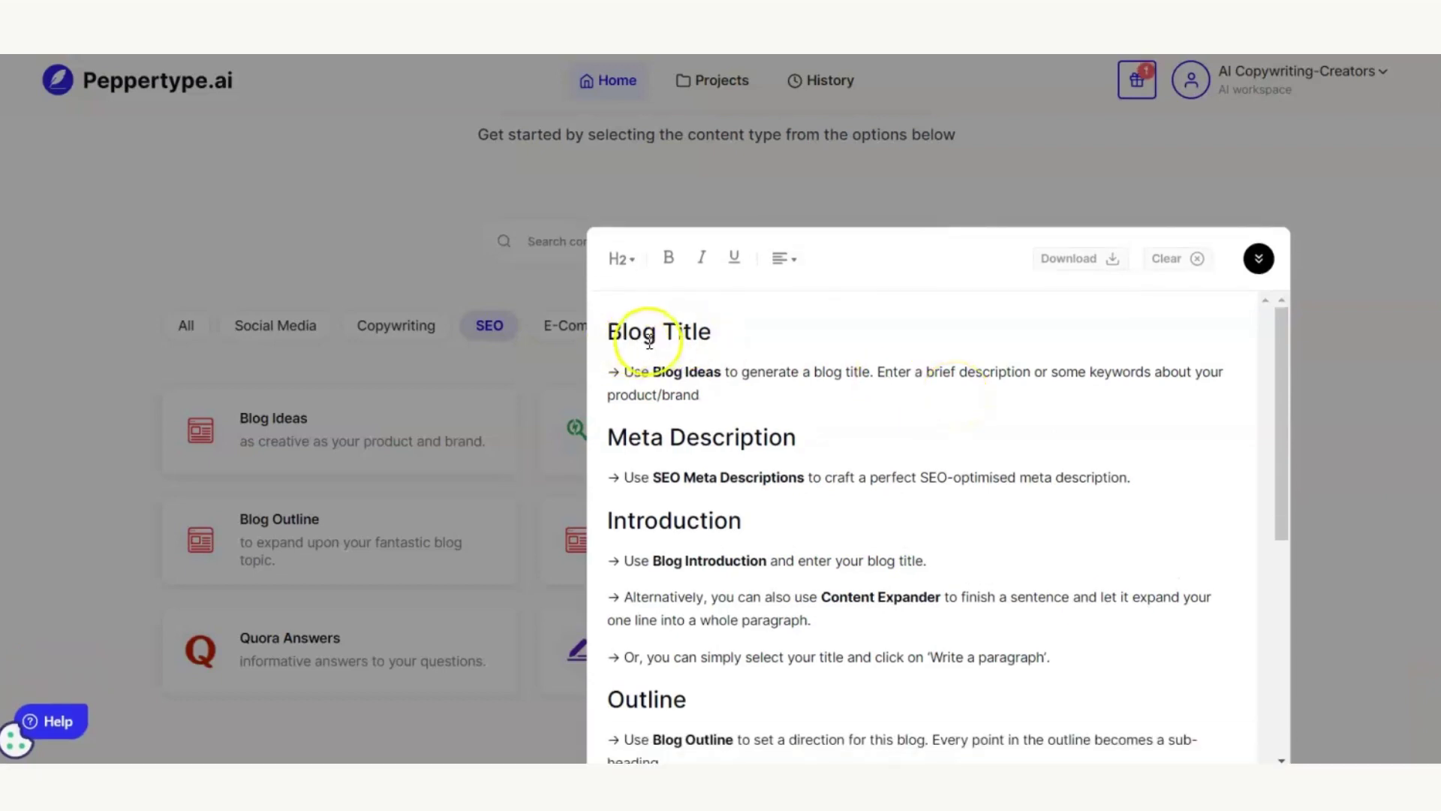
type(".")
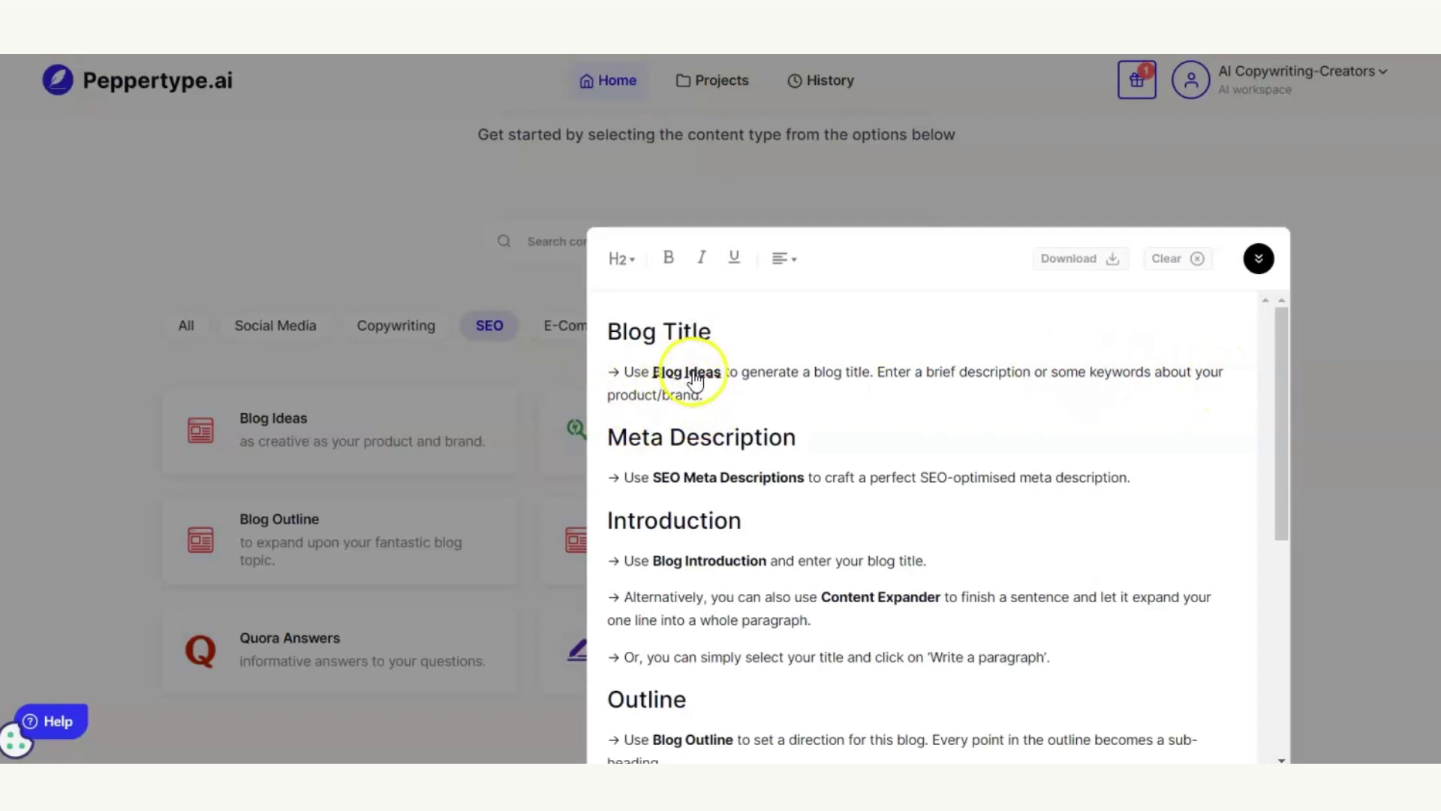
- Open the Blog Ideas tool linked in the note and generate ideas for Bernese Mountain Dog using a description of the breed's good-natured temperament
left_click(699, 373)
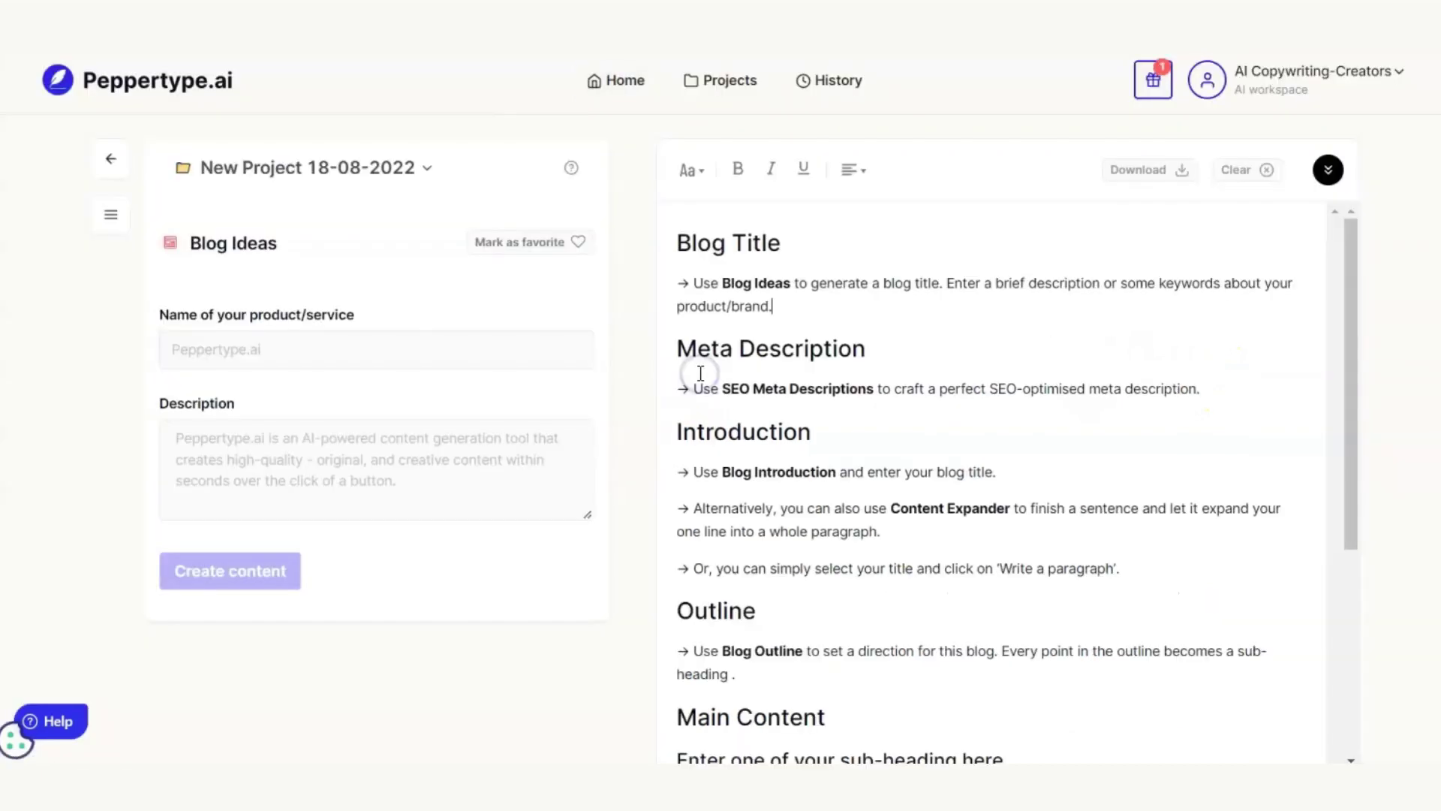
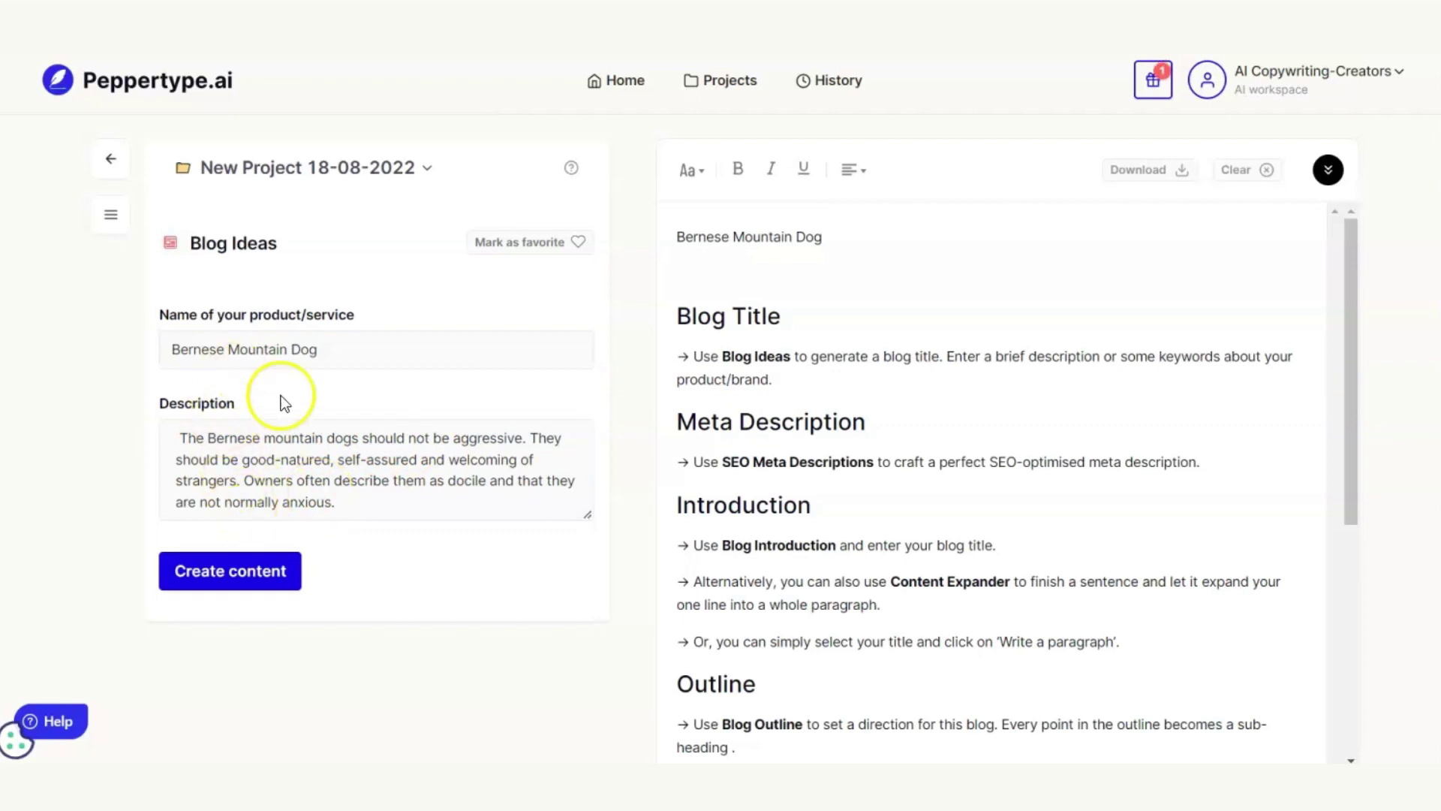
left_click(263, 567)
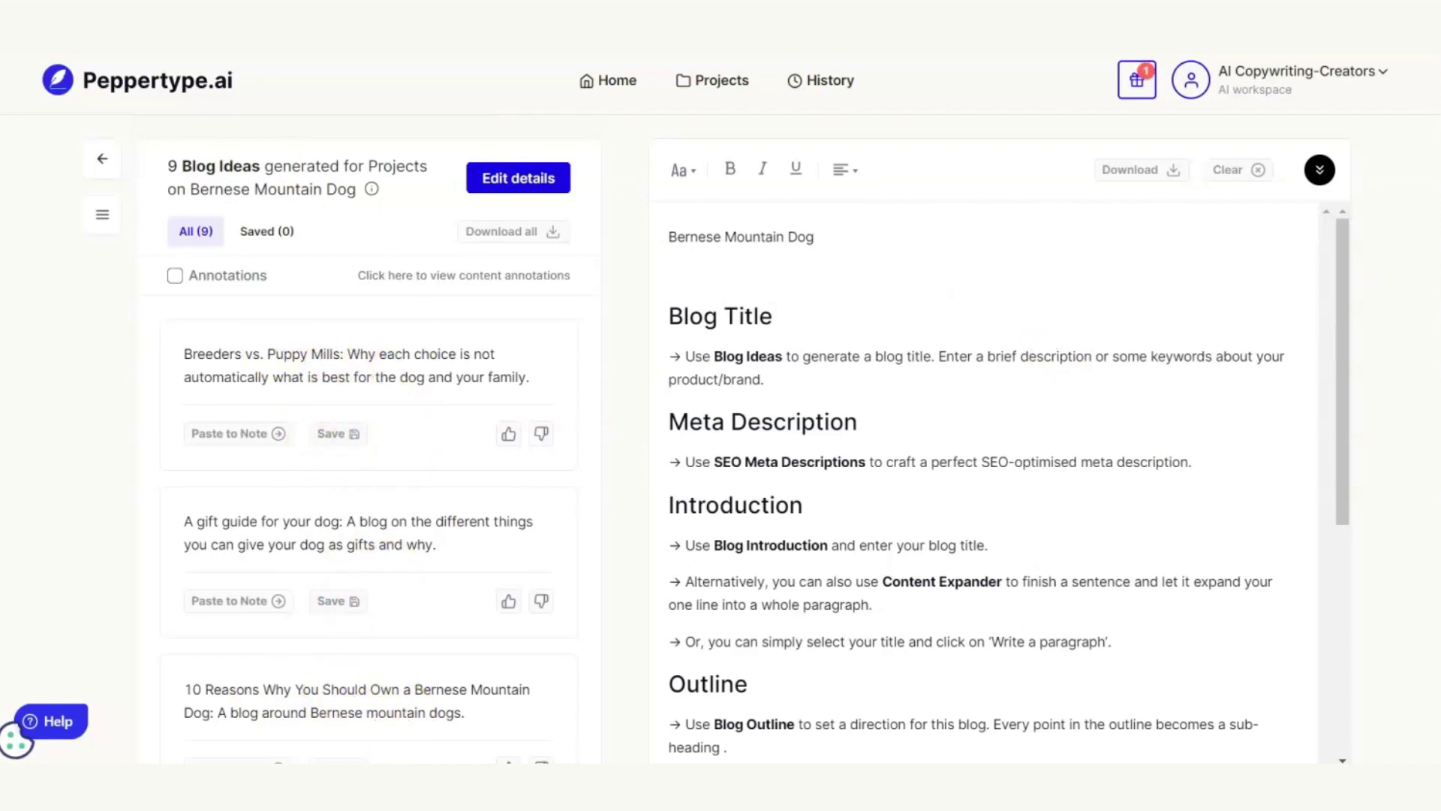
- Review the generated blog ideas through to the end of the list and create more outputs
scroll(368, 526, "down", 4)
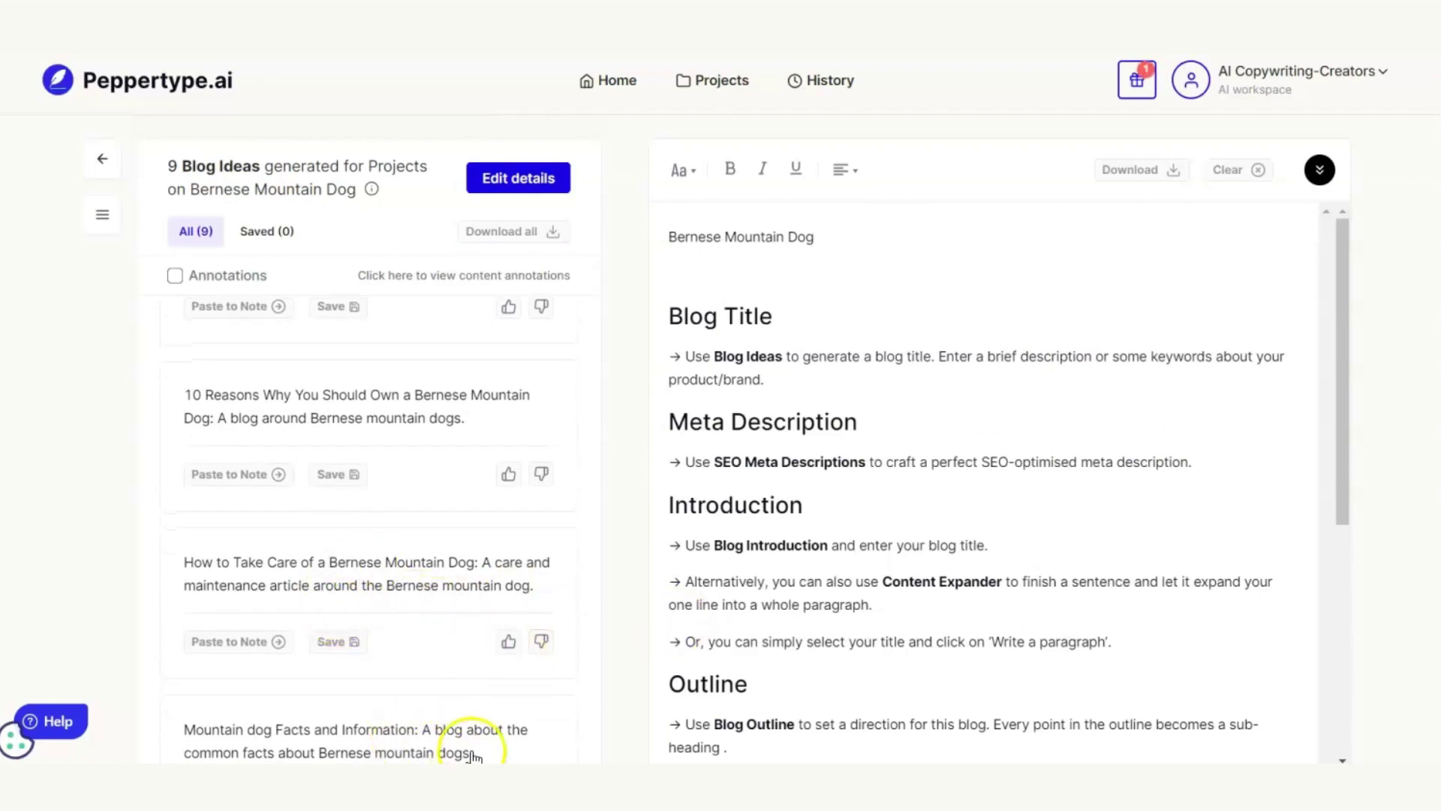
scroll(367, 526, "down", 4)
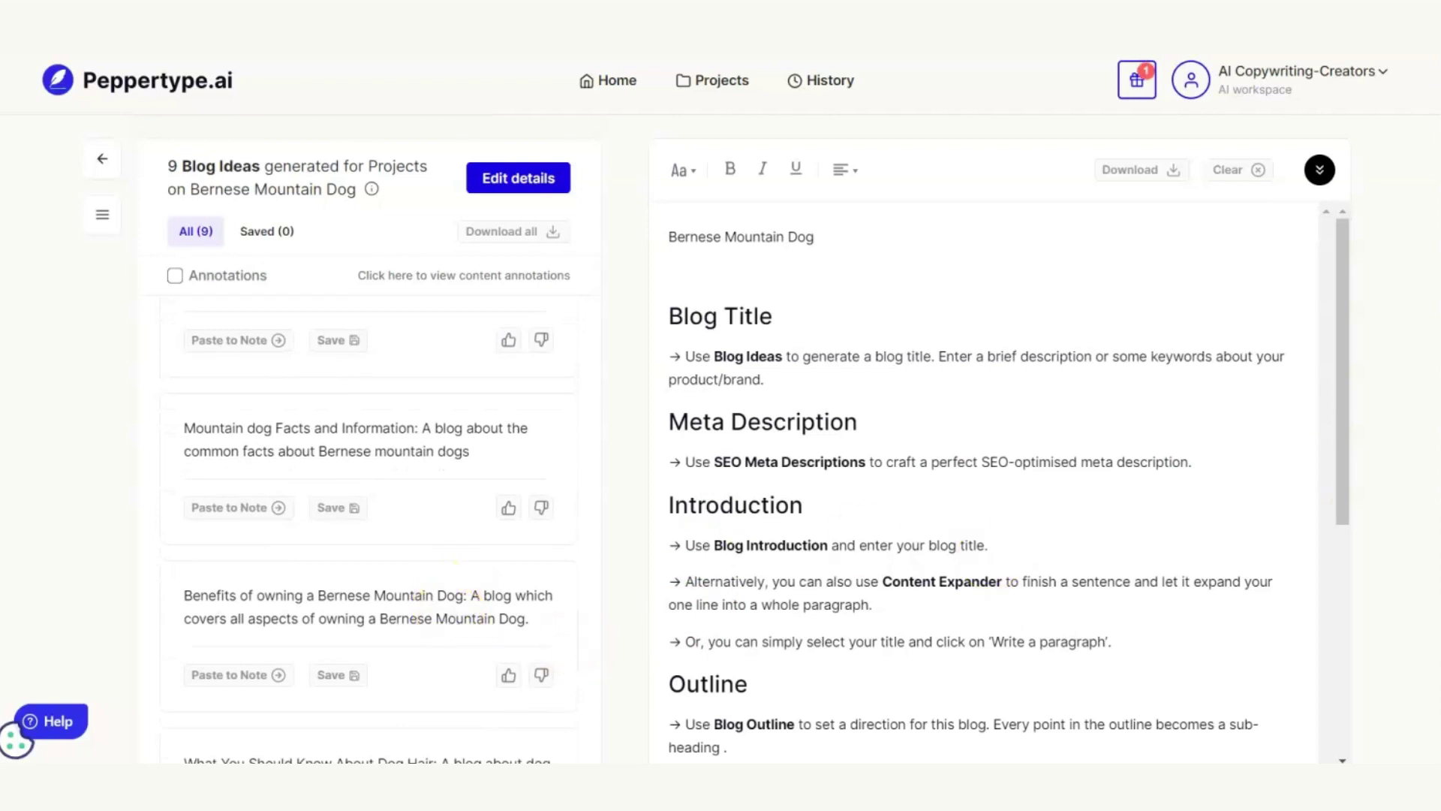
scroll(368, 526, "down", 4)
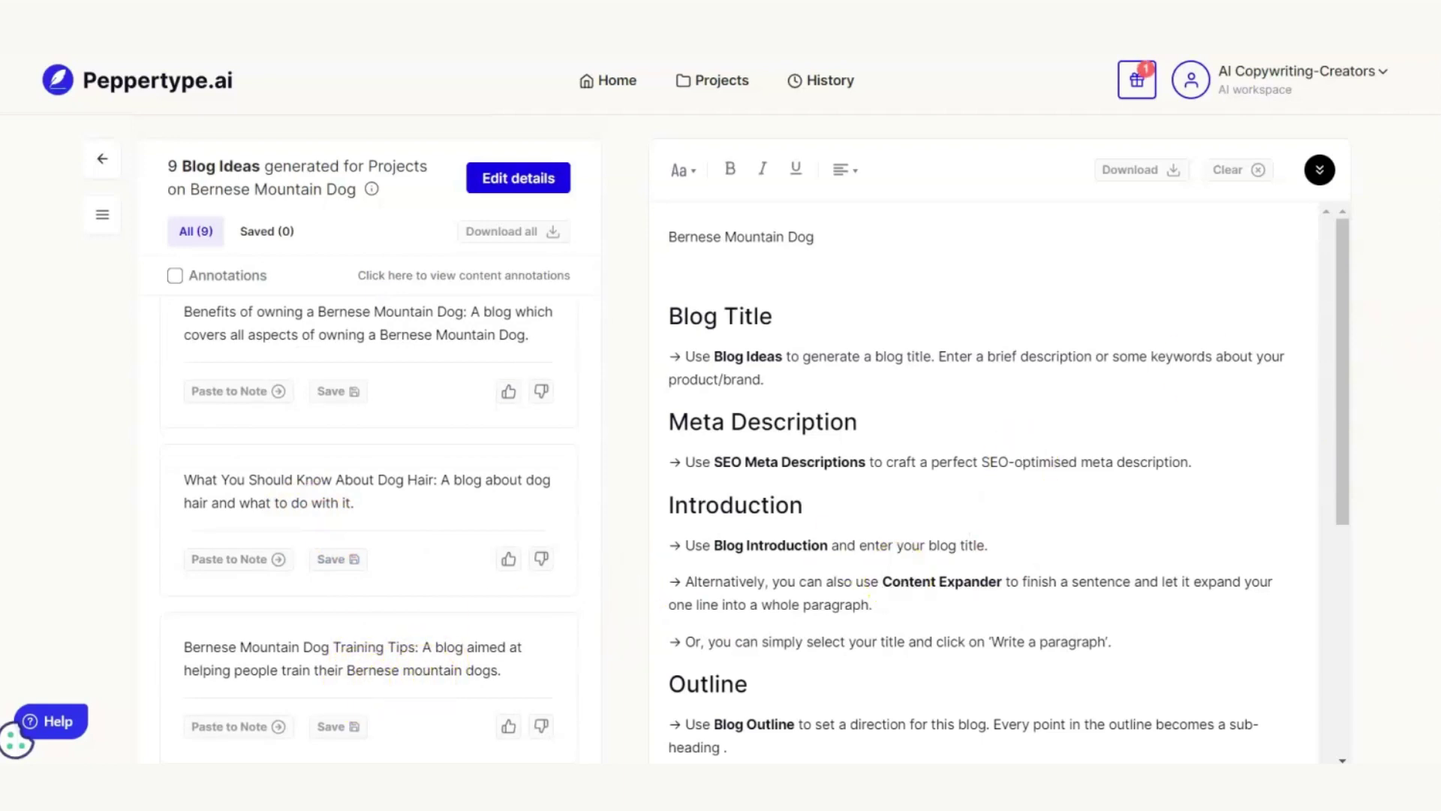
scroll(368, 526, "down", 4)
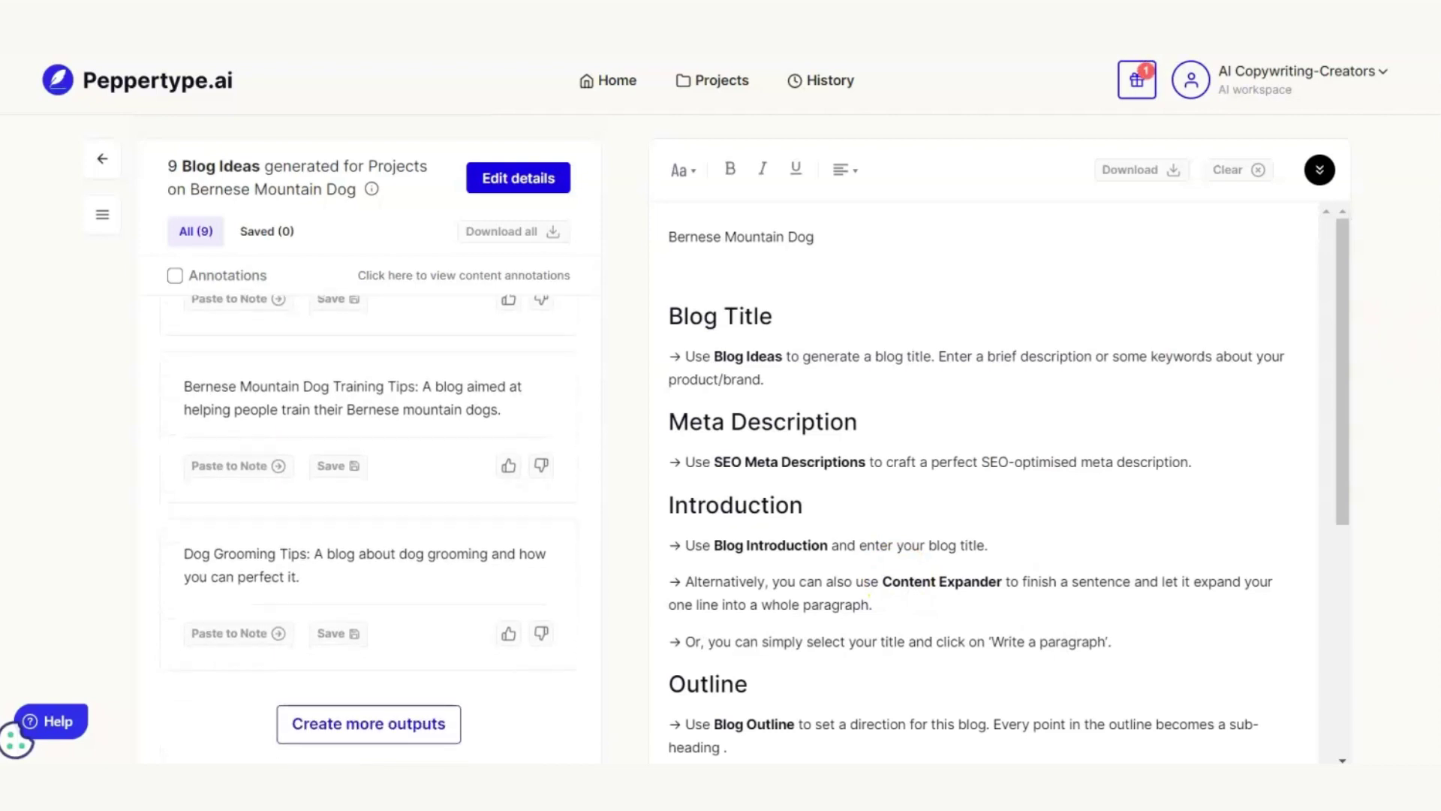
scroll(368, 518, "down", 1)
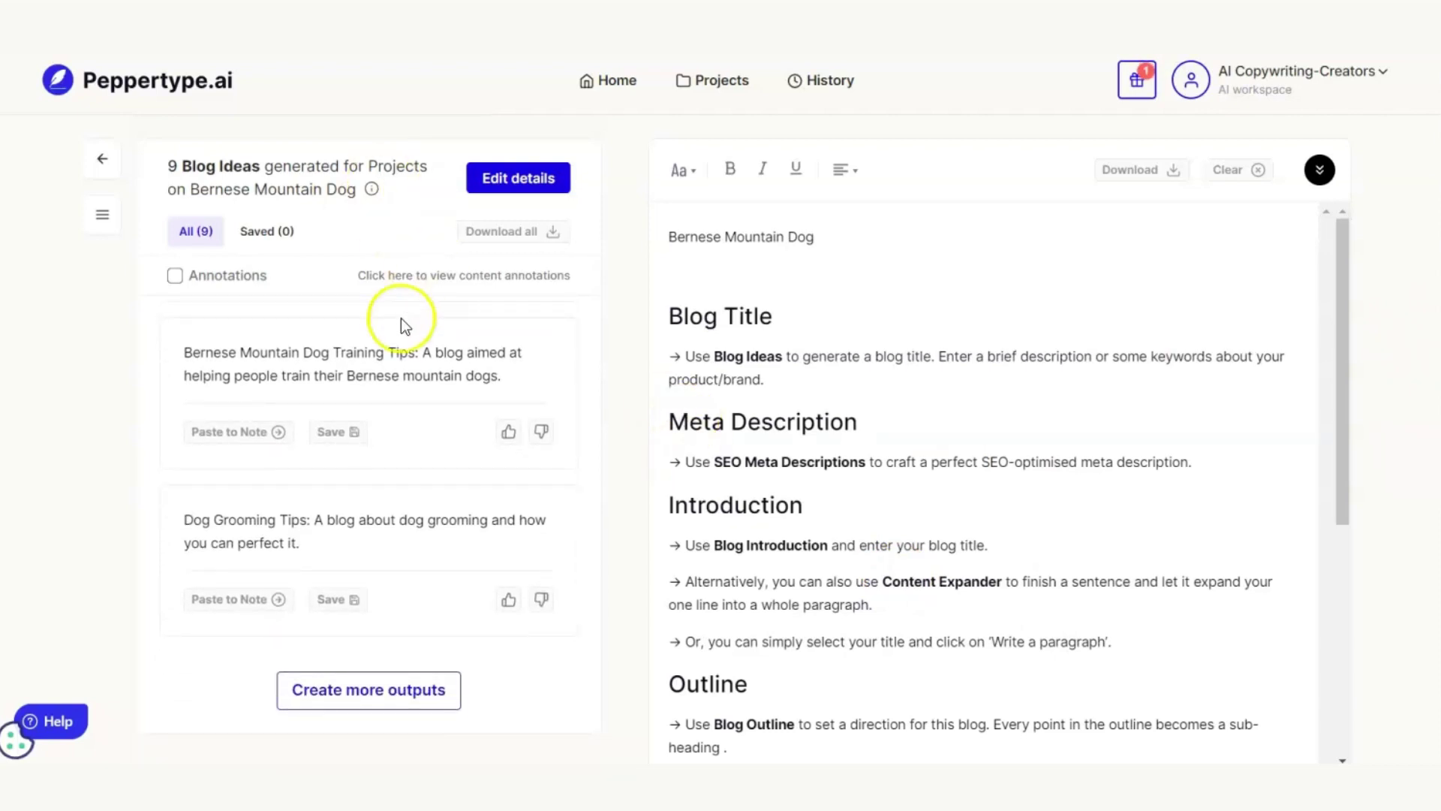
left_click(404, 689)
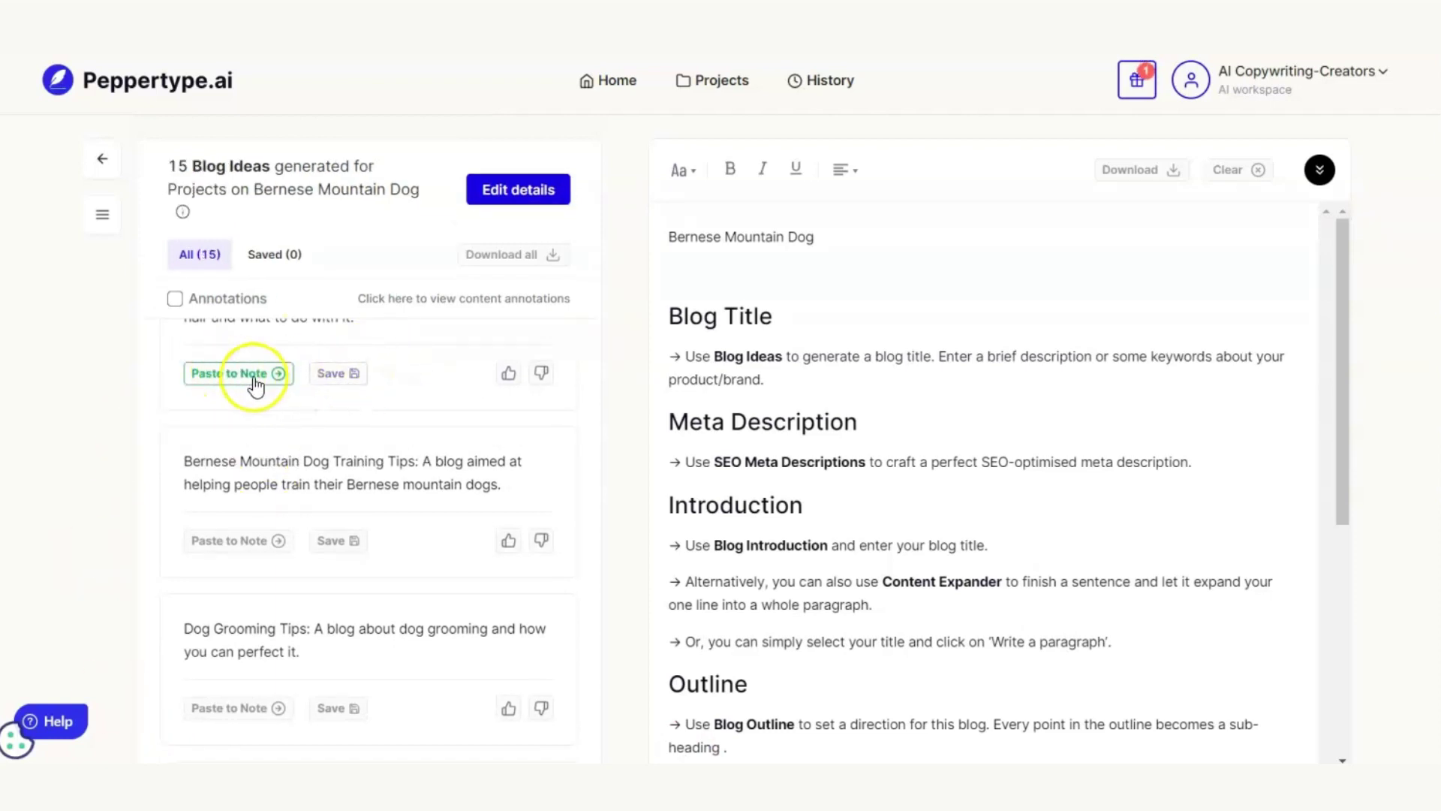
- Paste the blog idea "Tips on Training and Caring for Your Bernese" into the note above the Blog Title heading
scroll(367, 535, "down", 6)
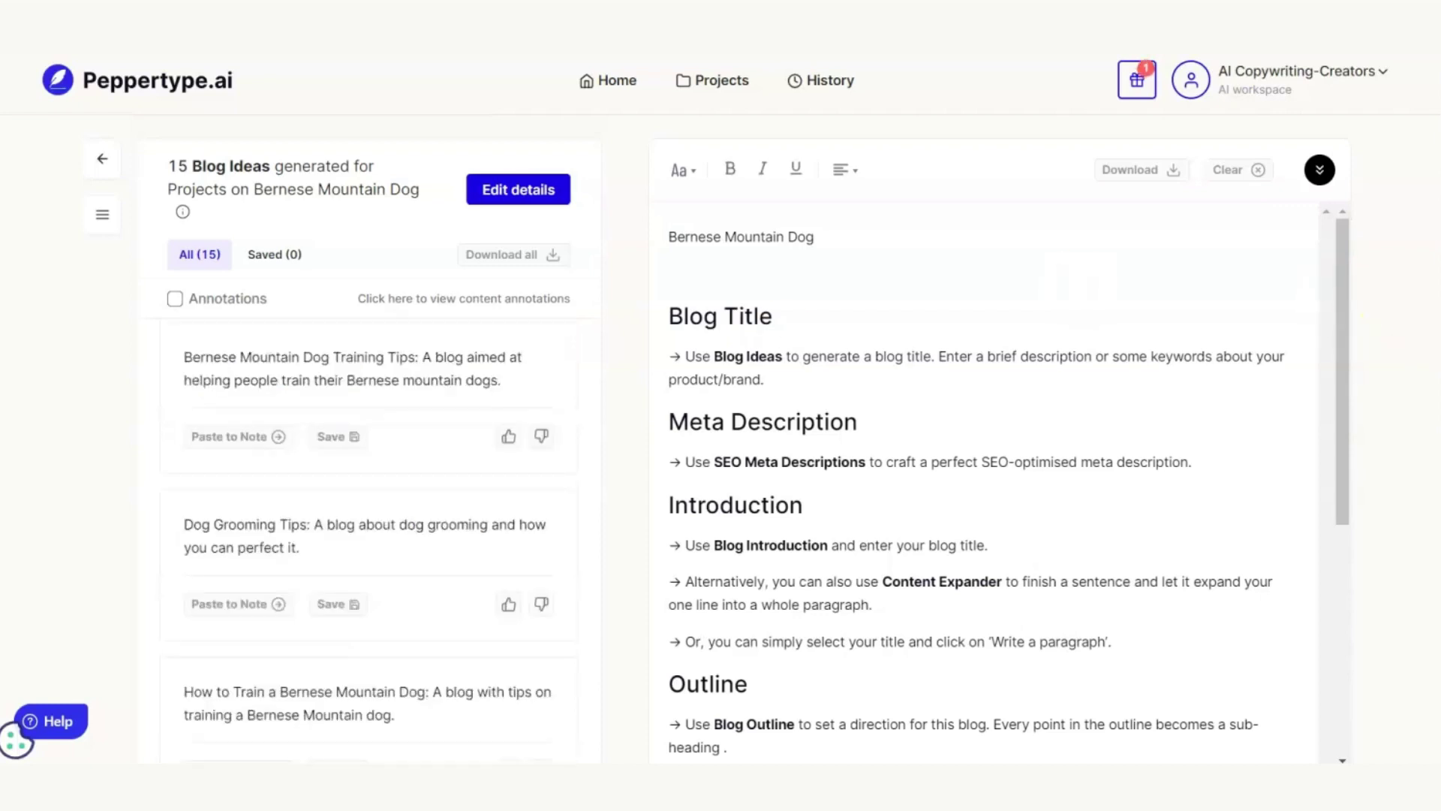
scroll(367, 535, "down", 2)
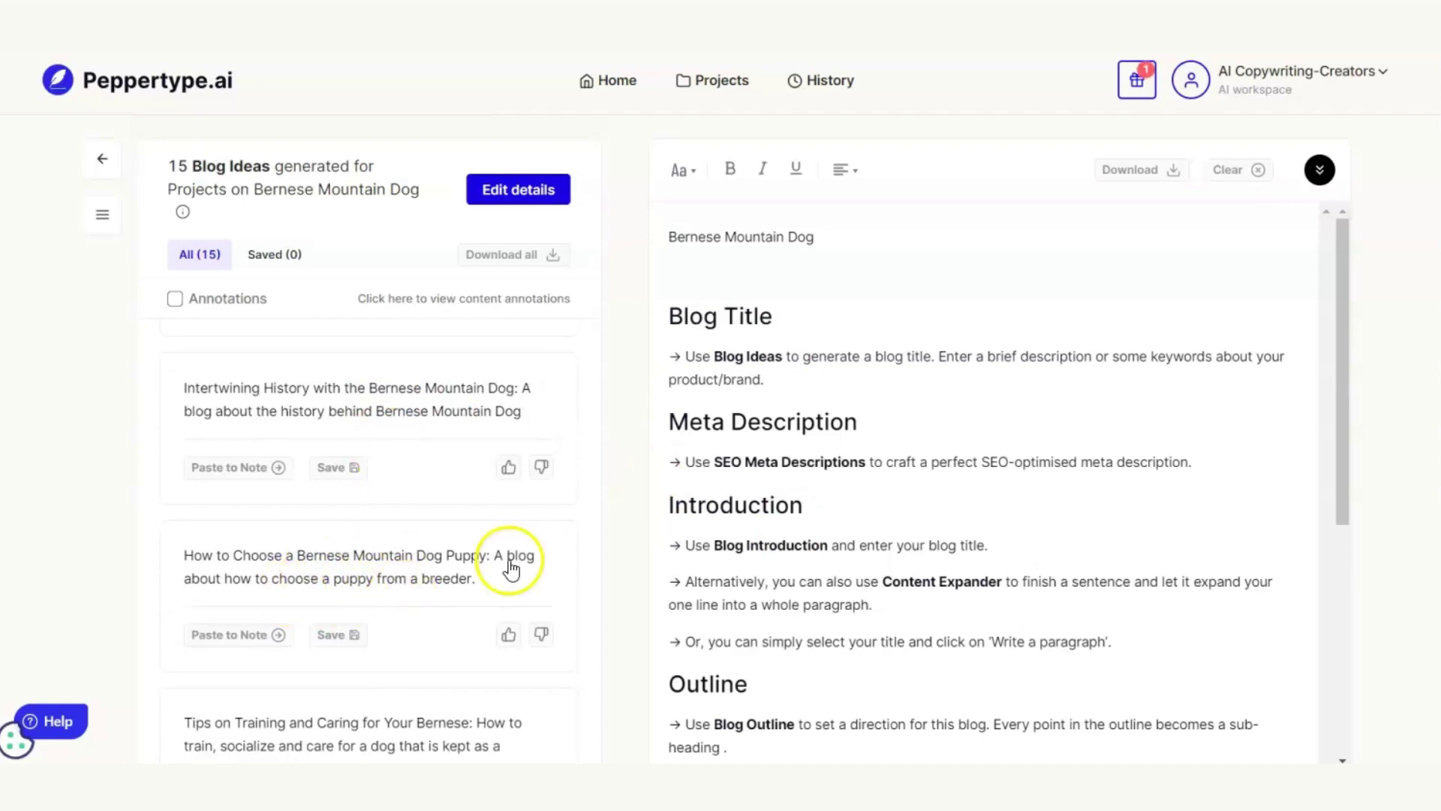
scroll(368, 541, "down", 3)
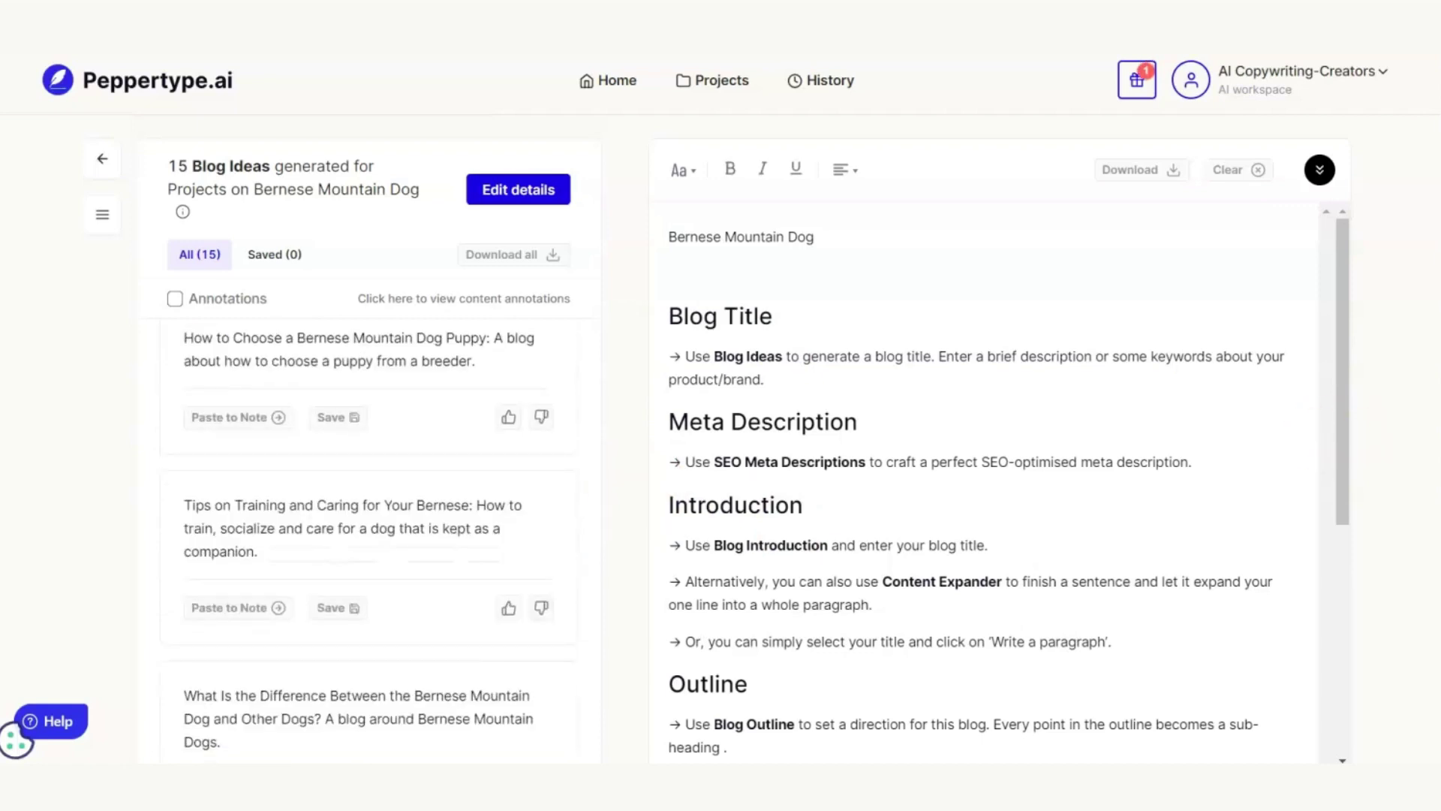
scroll(367, 540, "down", 1)
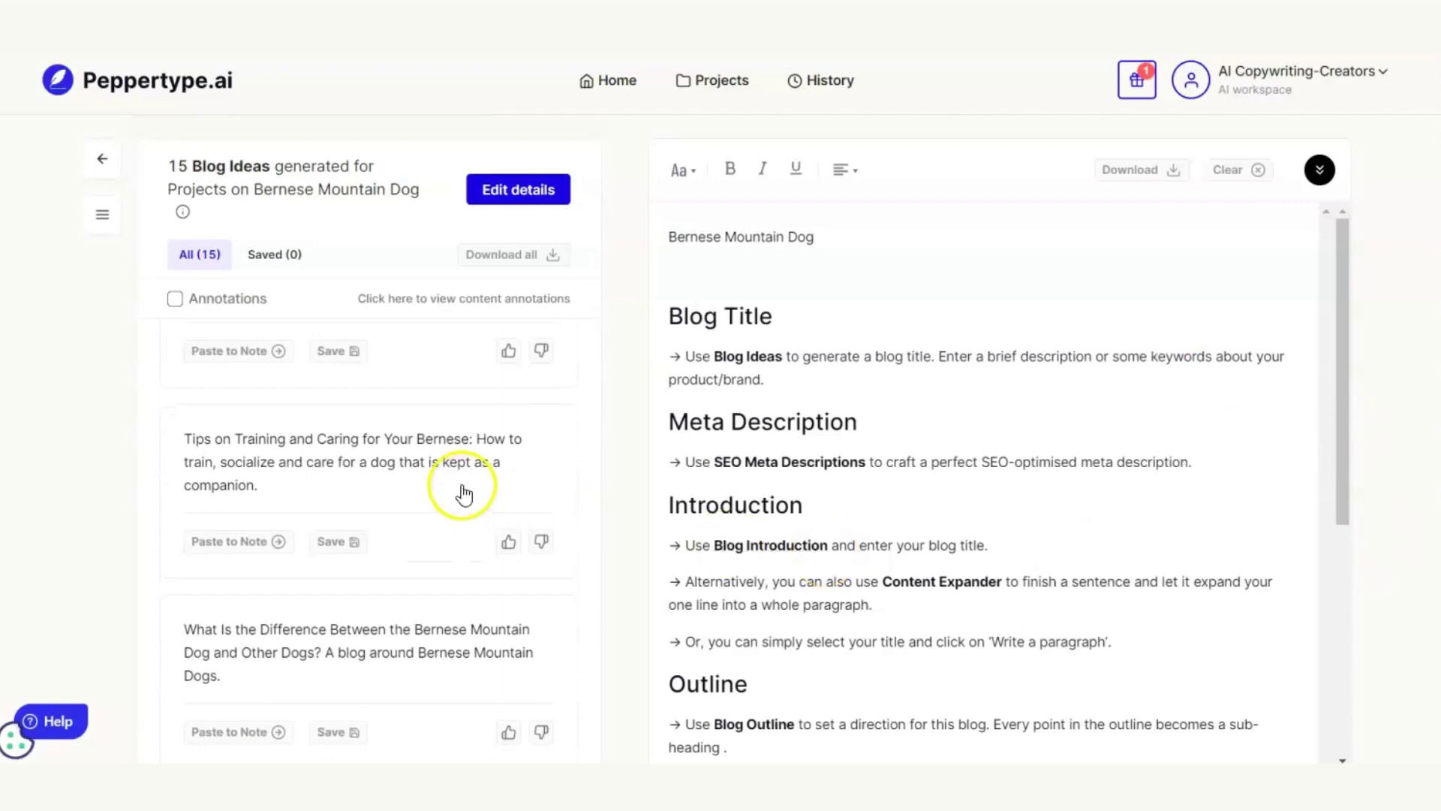
left_click(752, 253)
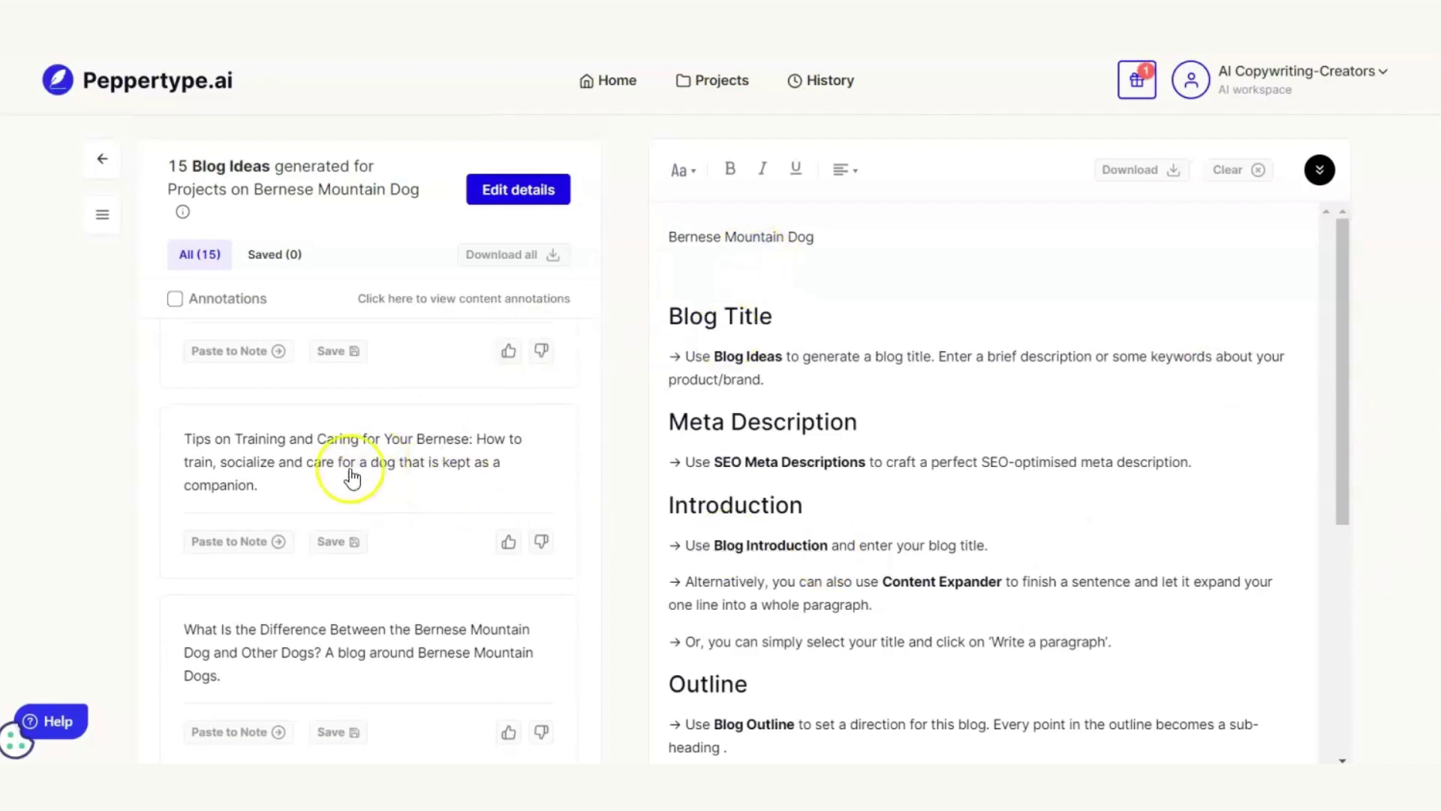
left_click(250, 542)
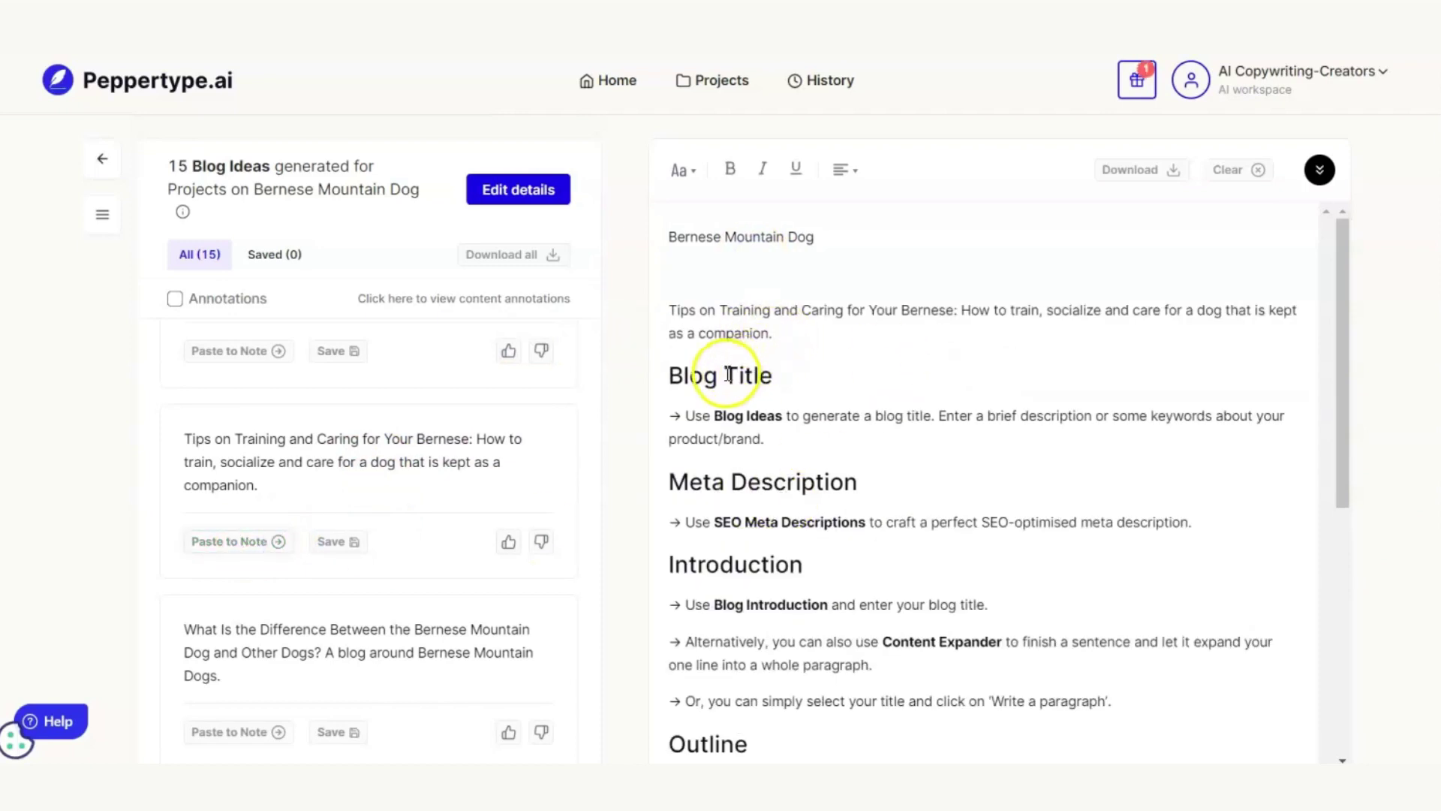
- Add two blank lines after the pasted blog idea in the note
left_click(787, 330)
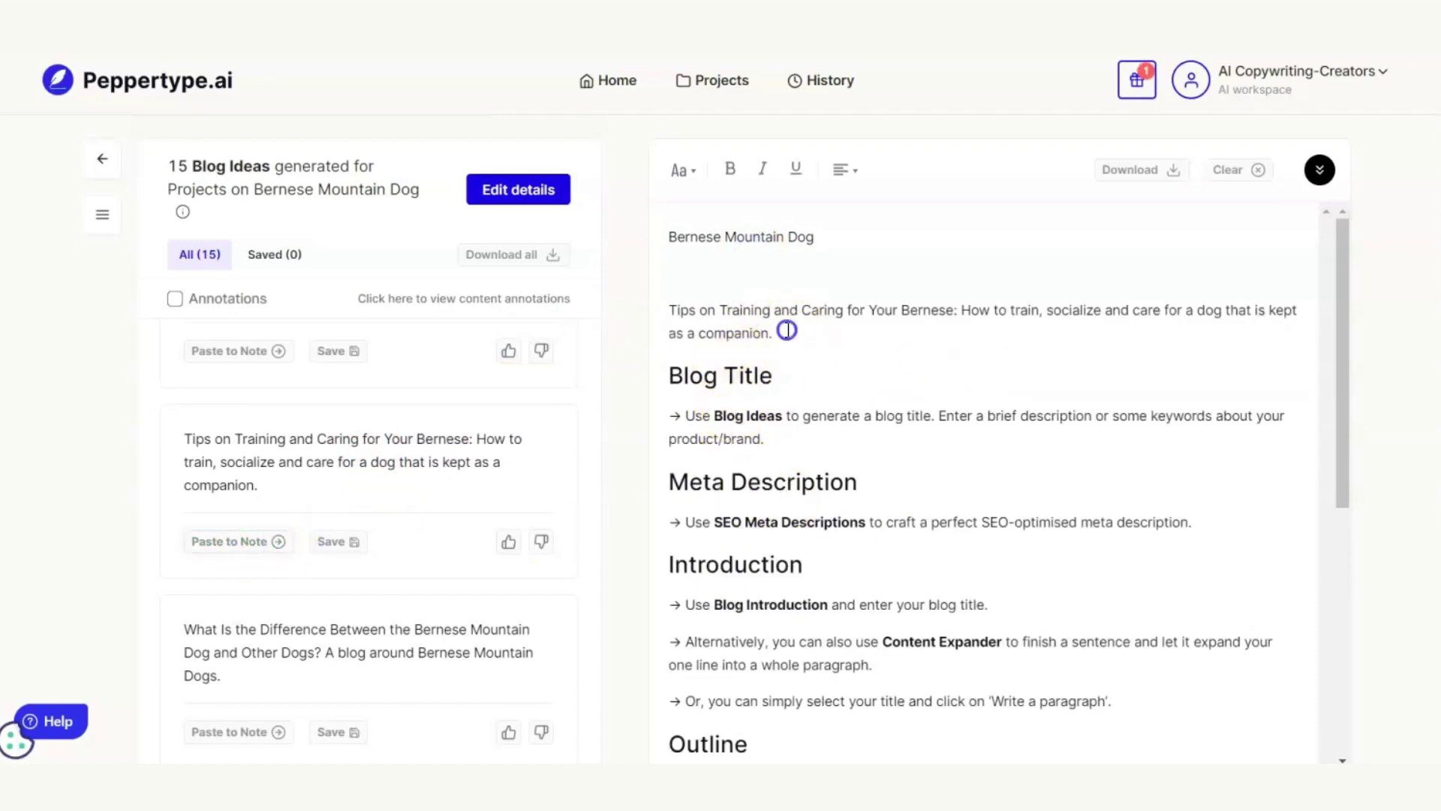
left_click(744, 383)
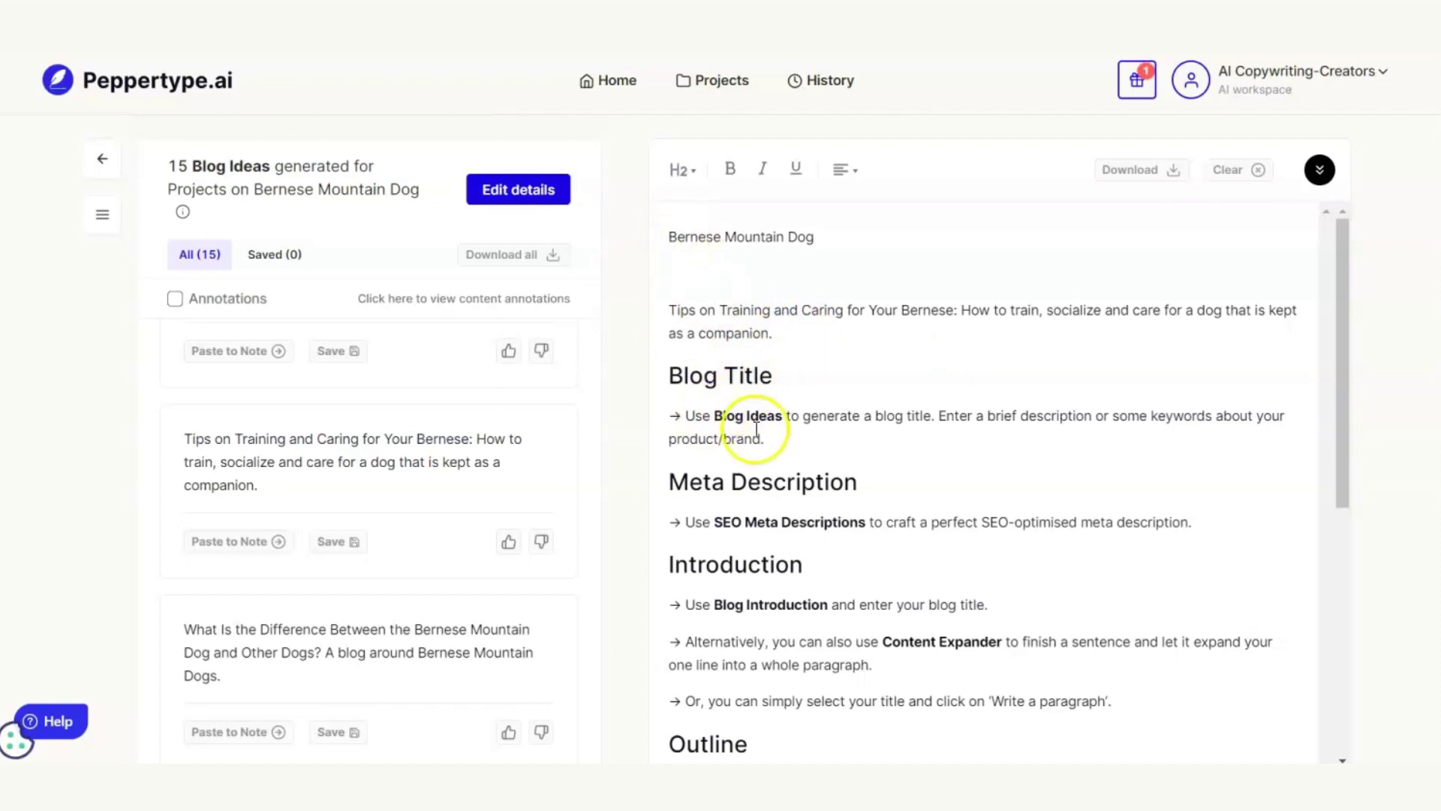
left_click(732, 484)
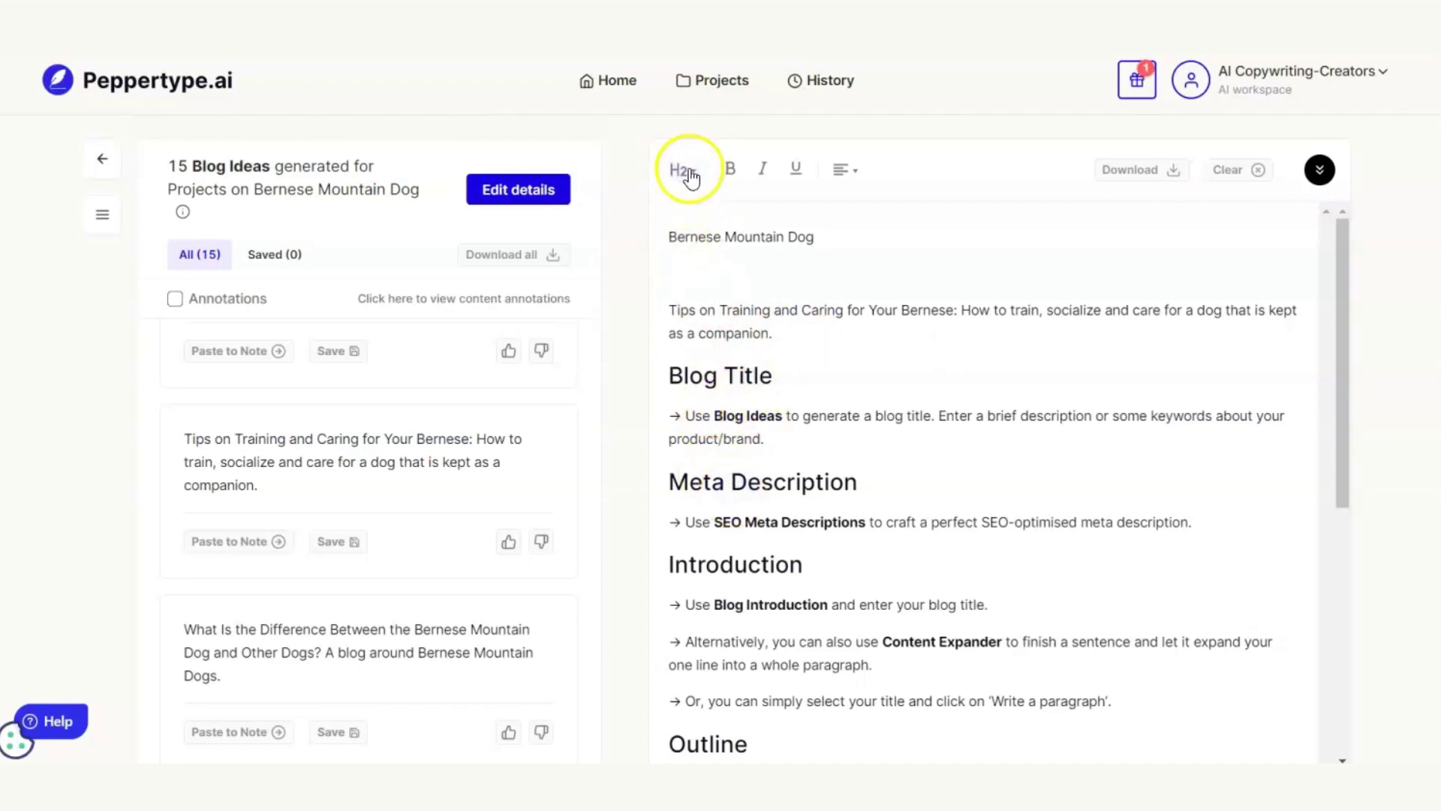
left_click(790, 341)
key("Return")
key("Return")
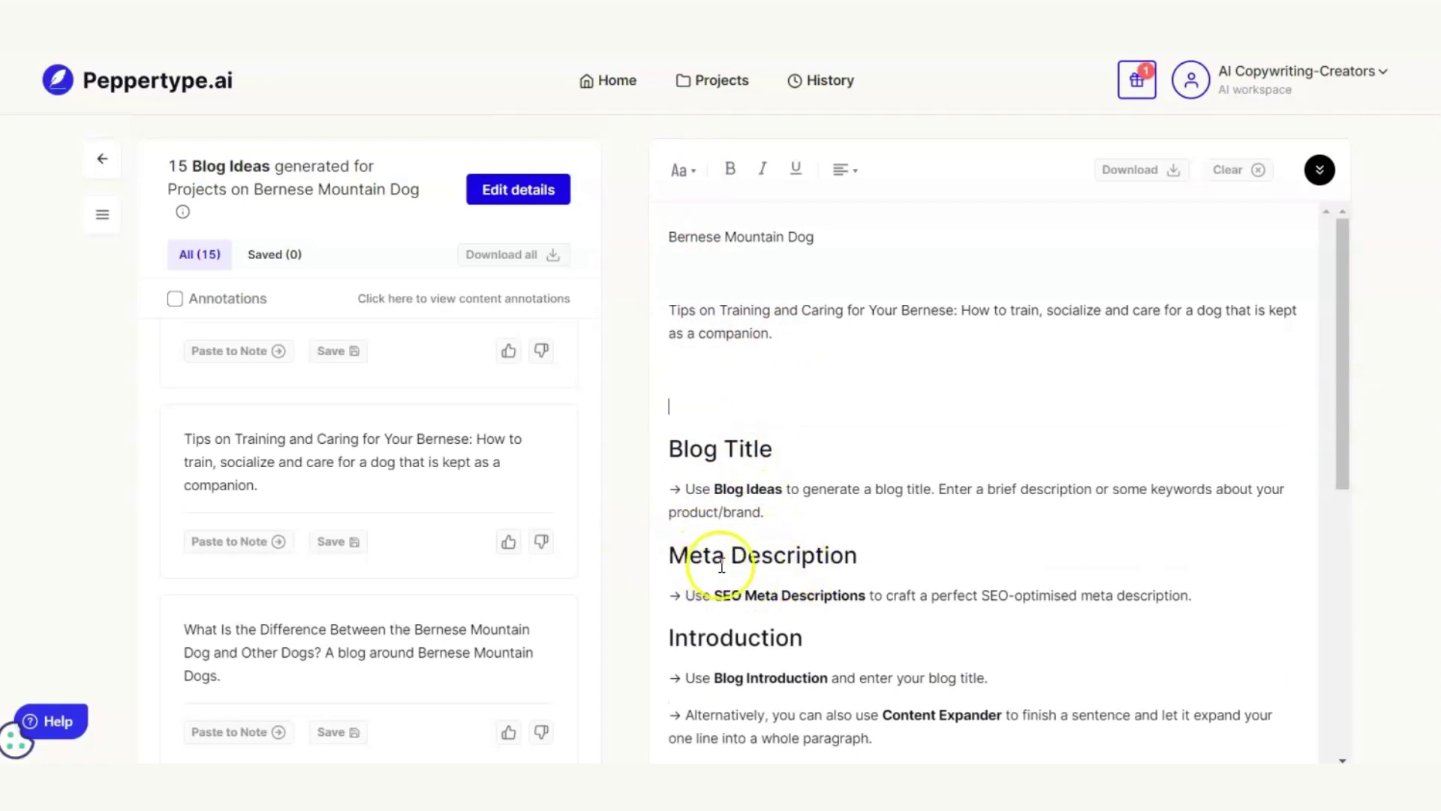
- Open the SEO Meta Descriptions tool linked in the note and generate meta descriptions using the full blog title as the webpage title
left_click(814, 597)
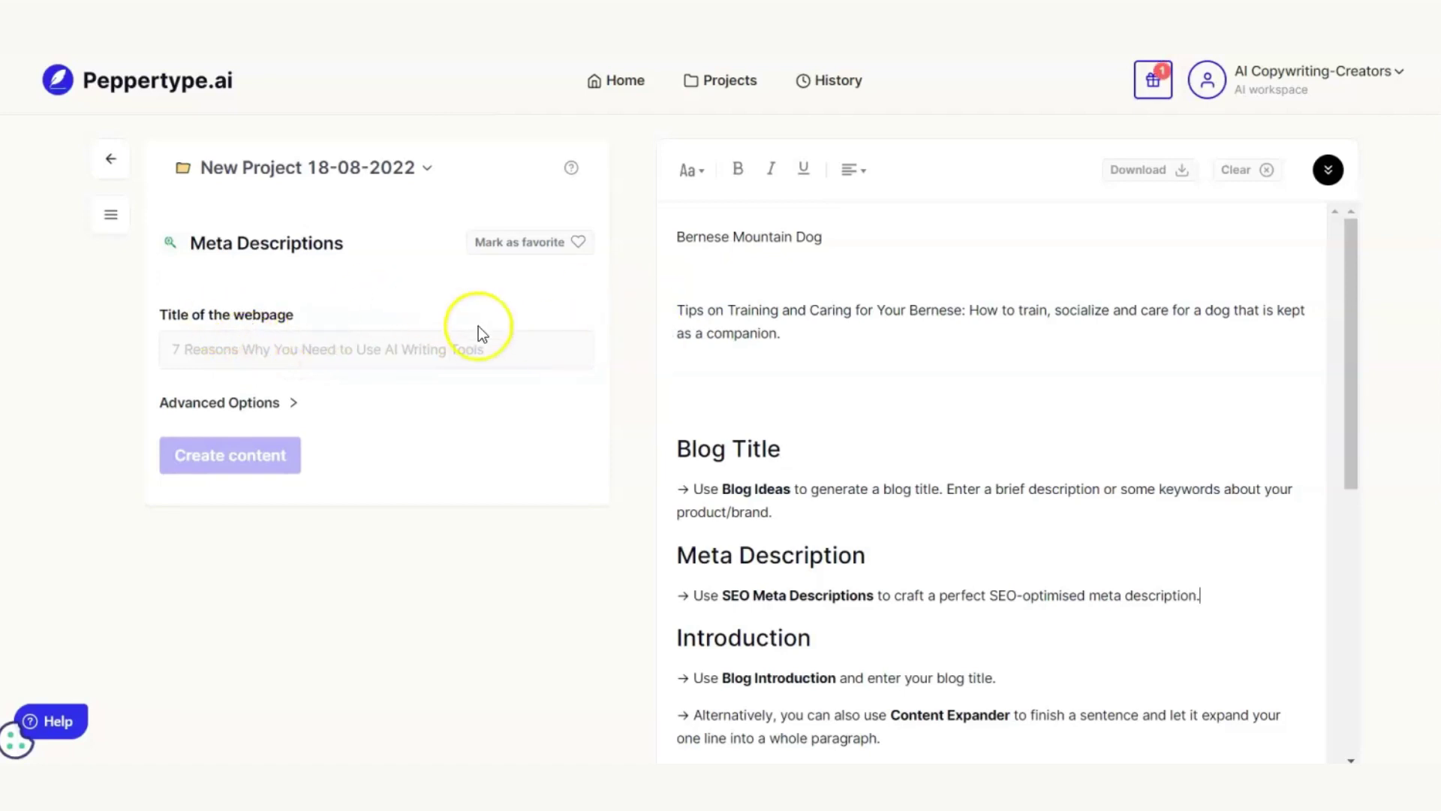
left_click_drag(817, 335, 666, 310)
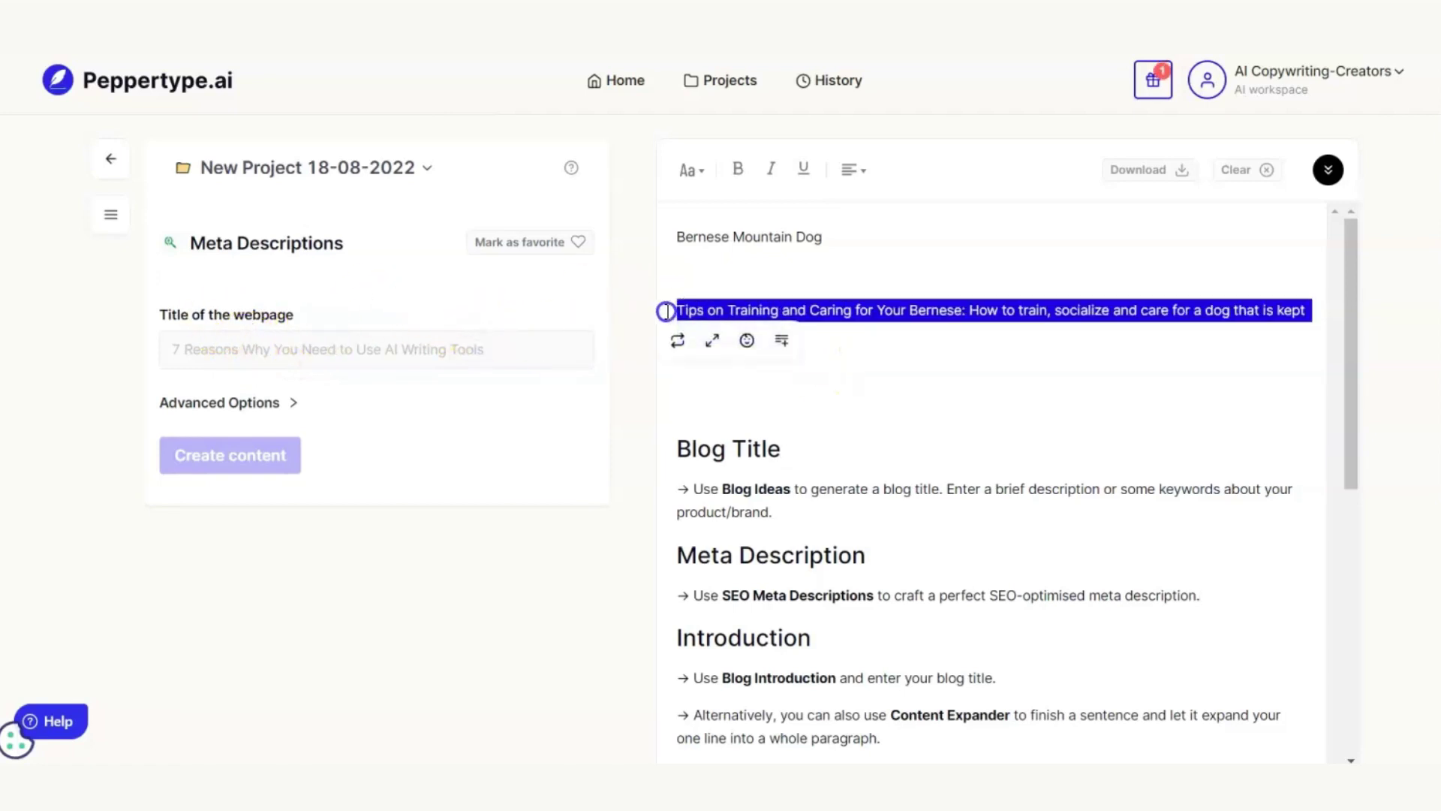
left_click(927, 360)
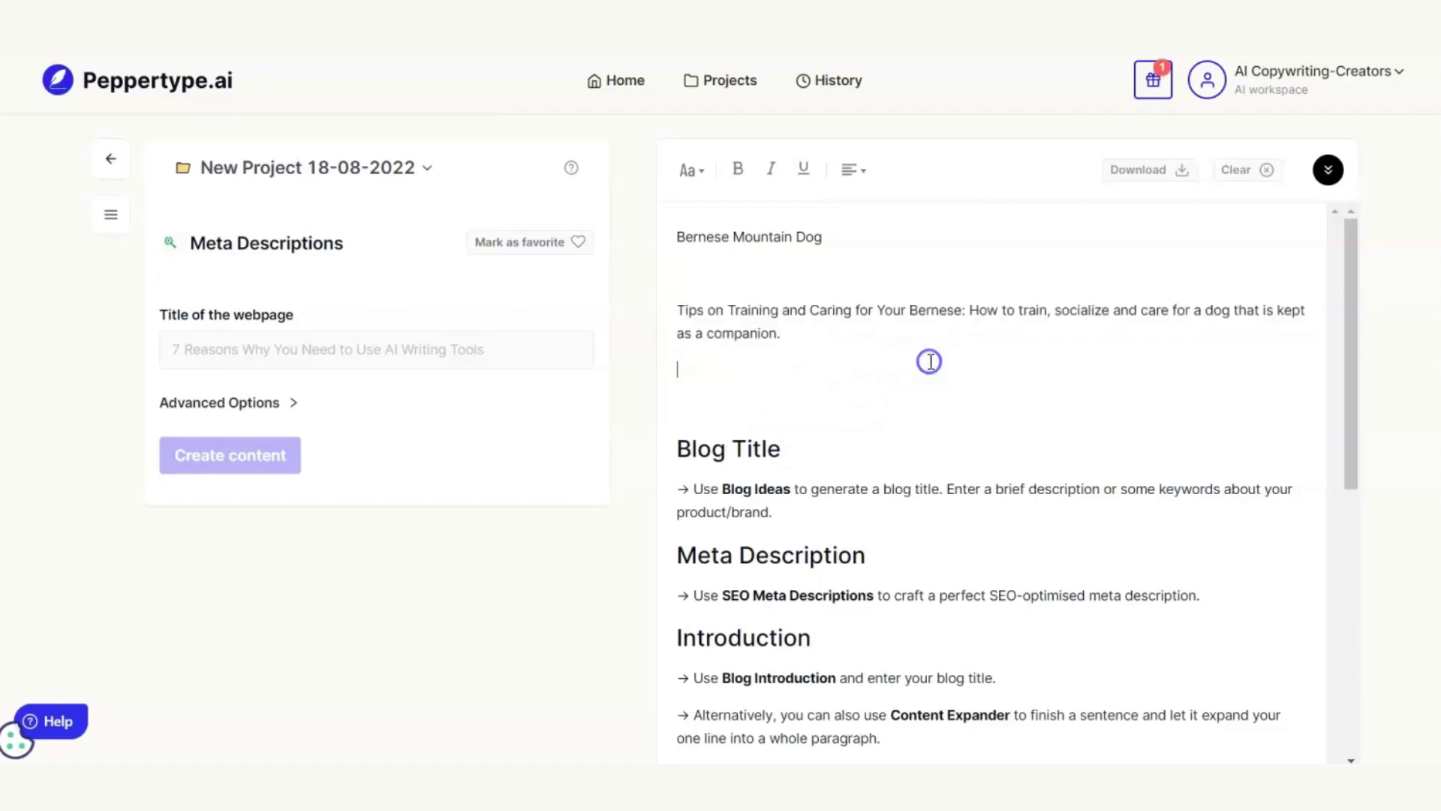
left_click_drag(827, 334, 674, 317)
key("ctrl+c")
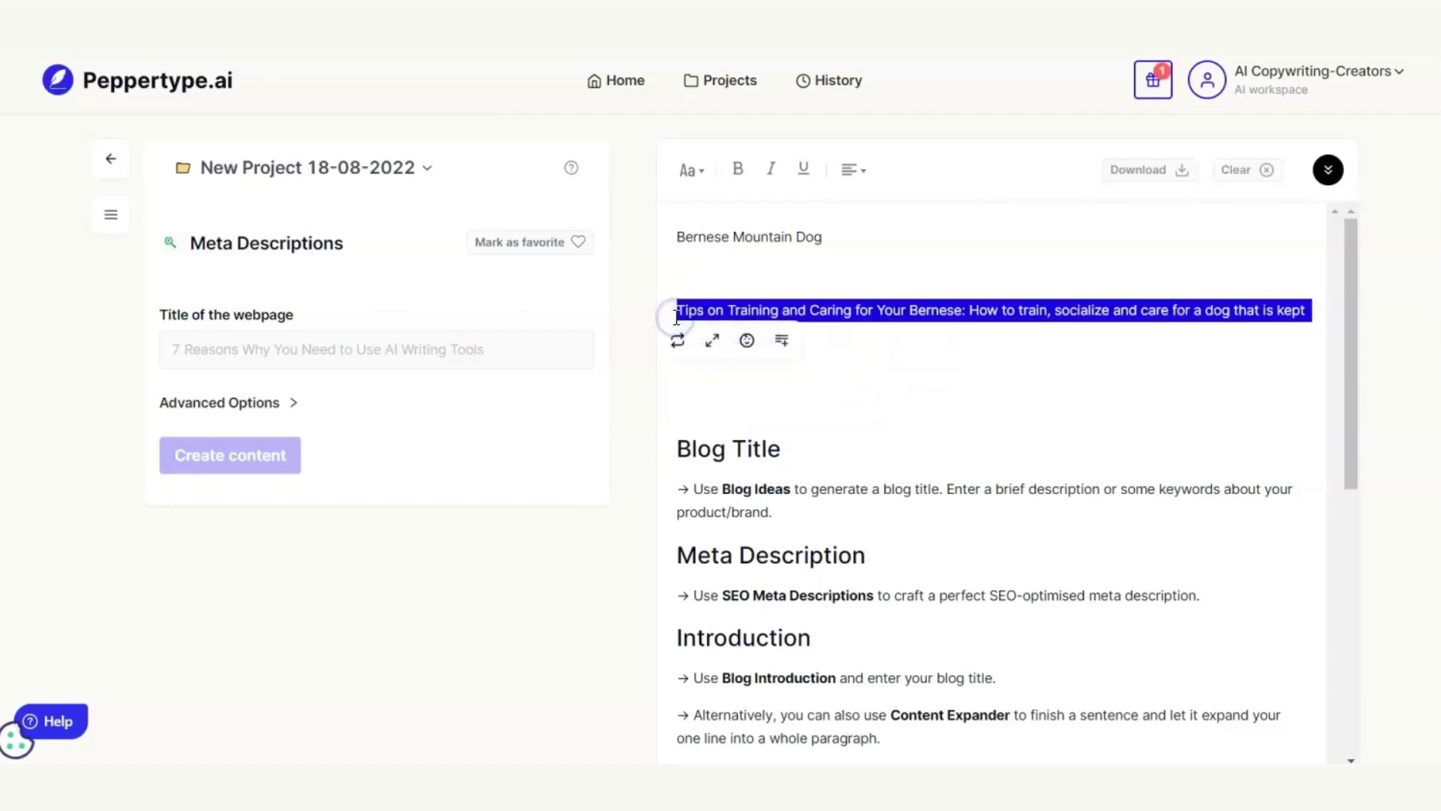
left_click(375, 349)
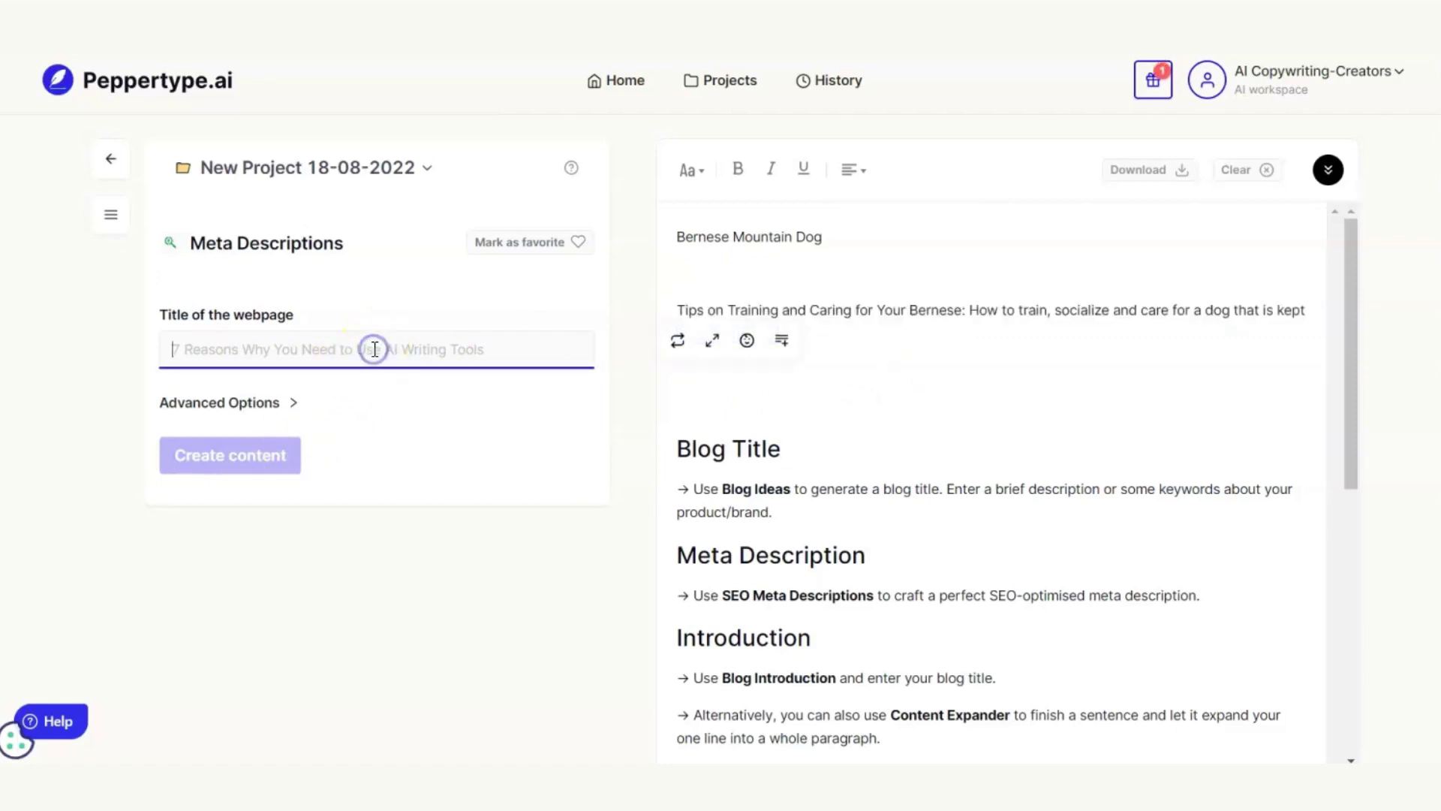
key("ctrl+v")
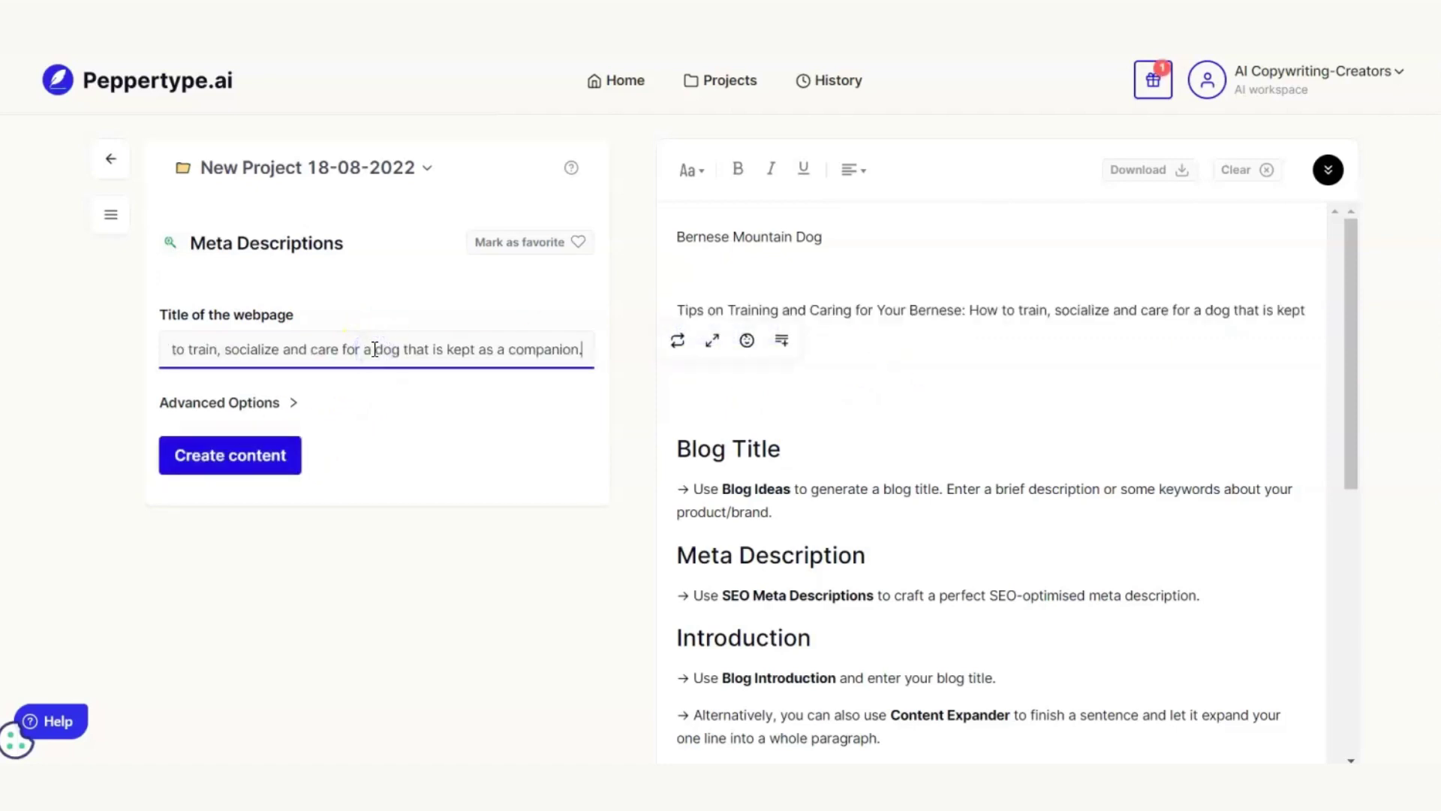
left_click(250, 462)
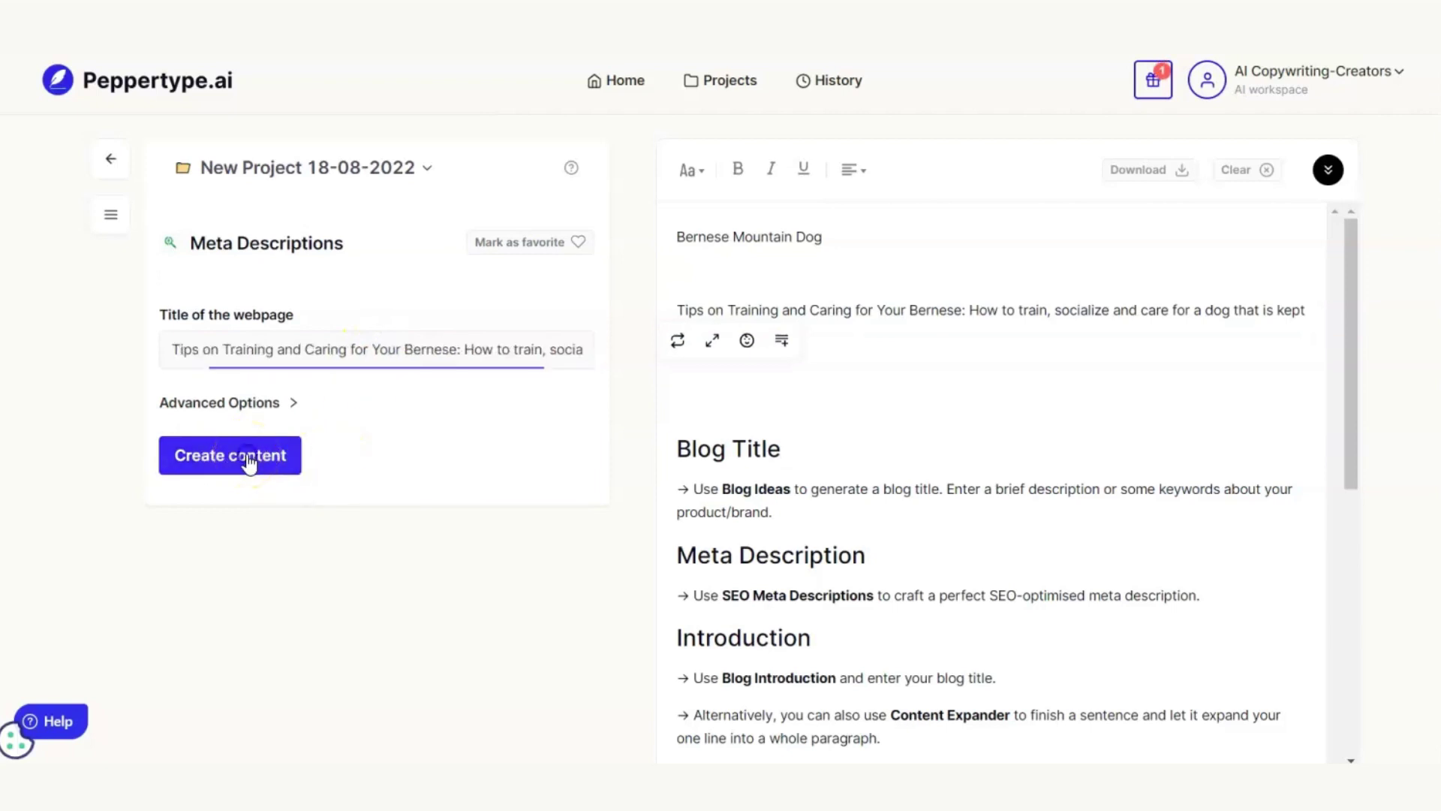
left_click(268, 412)
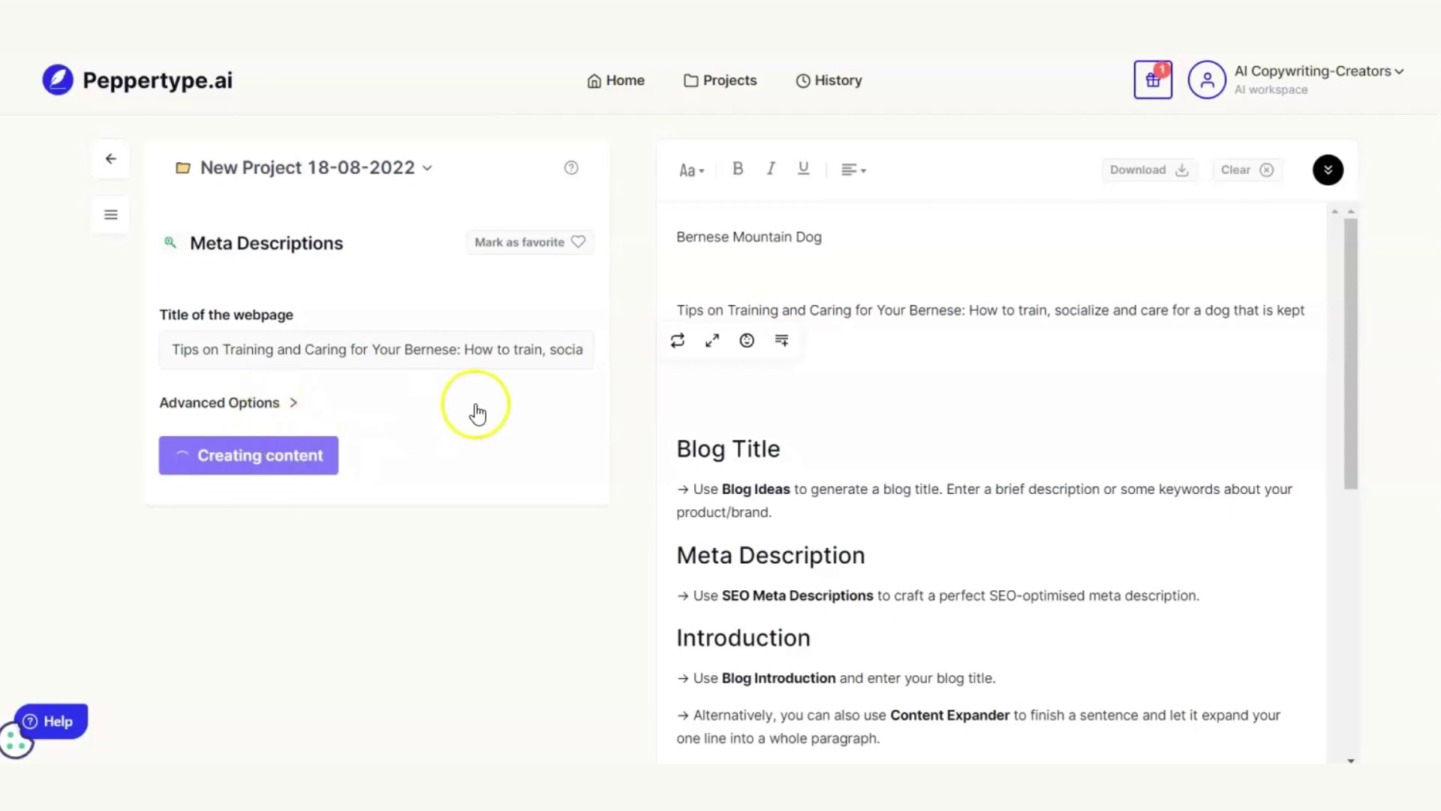
- Add a "Meta" line below the blog title in the note and paste the first generated meta description directly under it
left_click(780, 368)
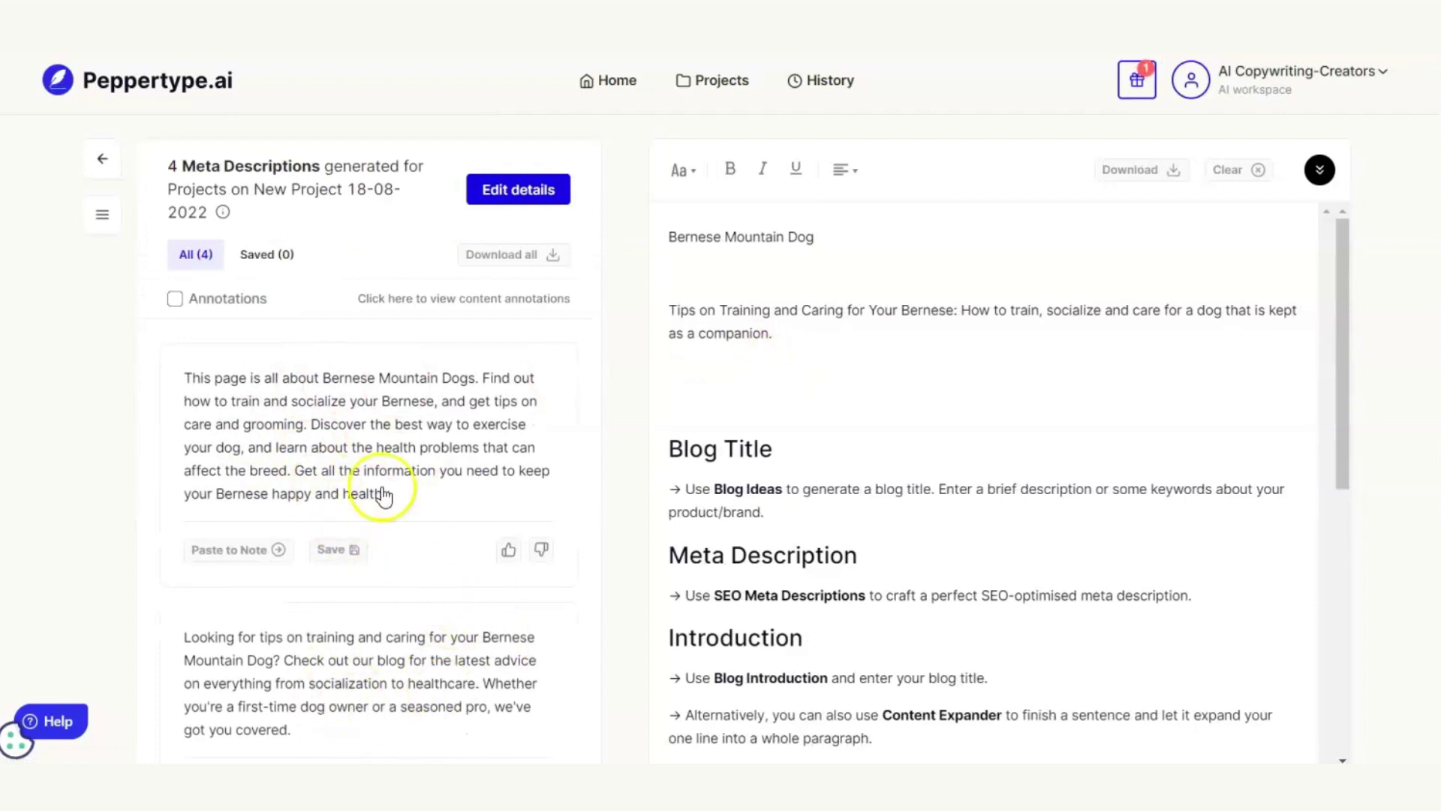
left_click(271, 550)
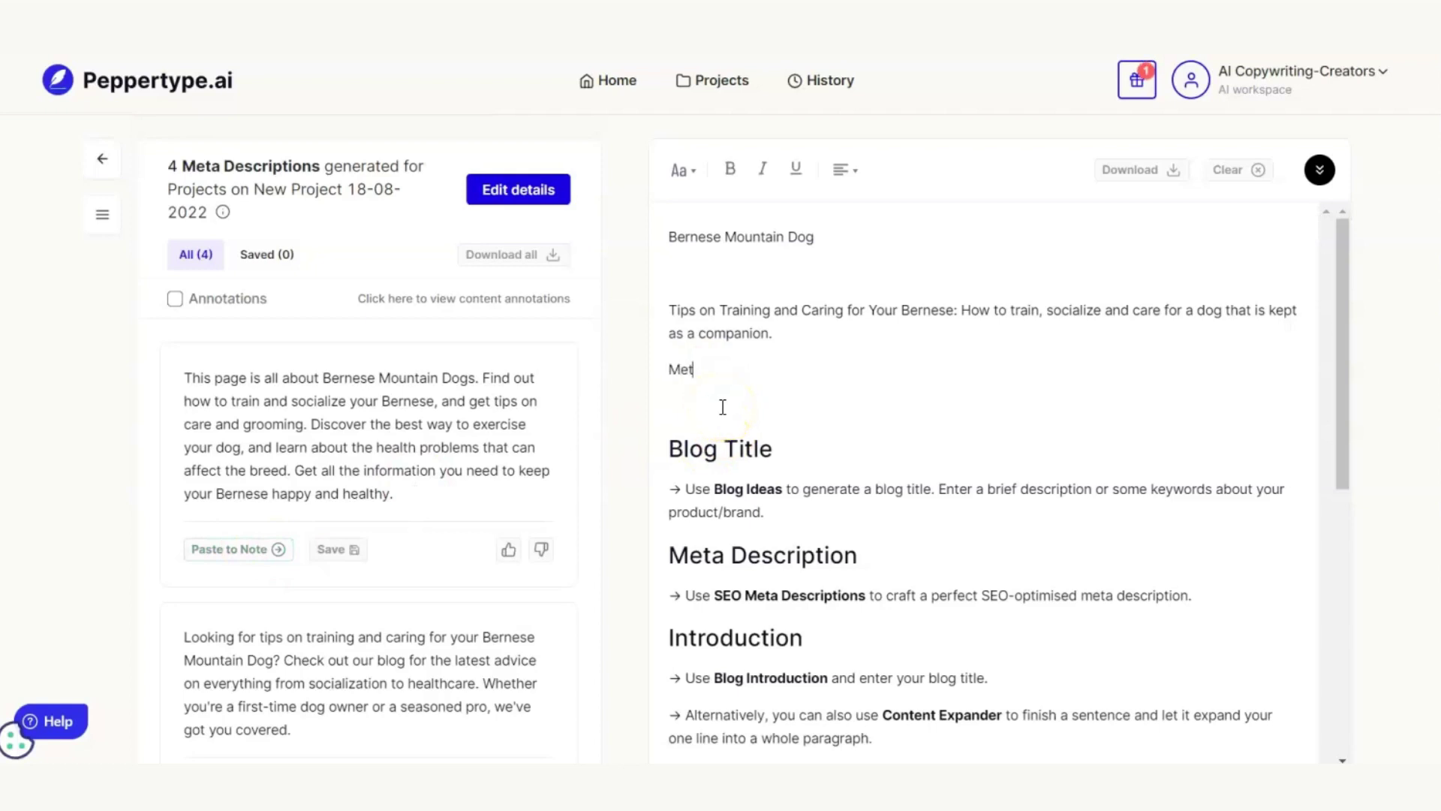
type("Meta")
key("Return")
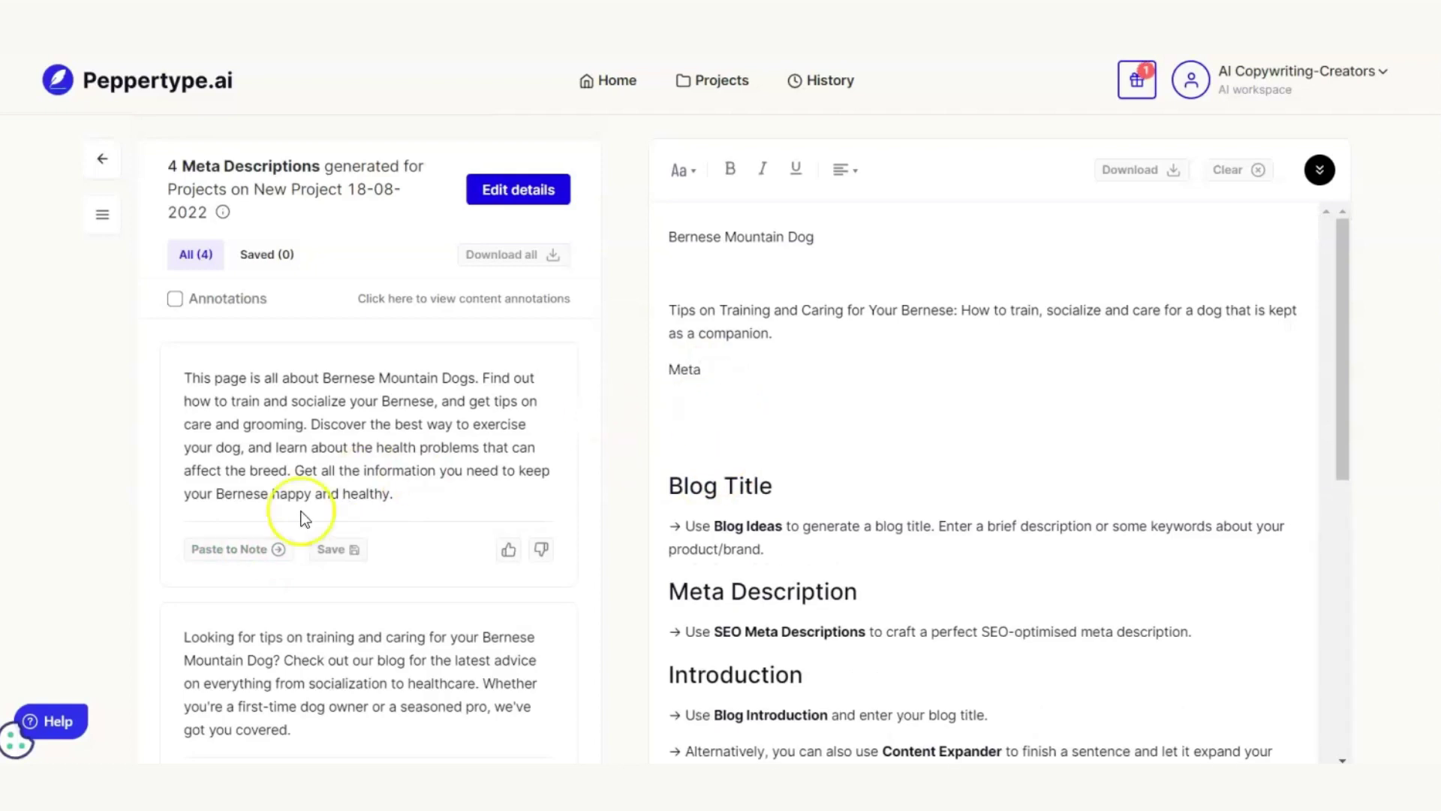
left_click(239, 552)
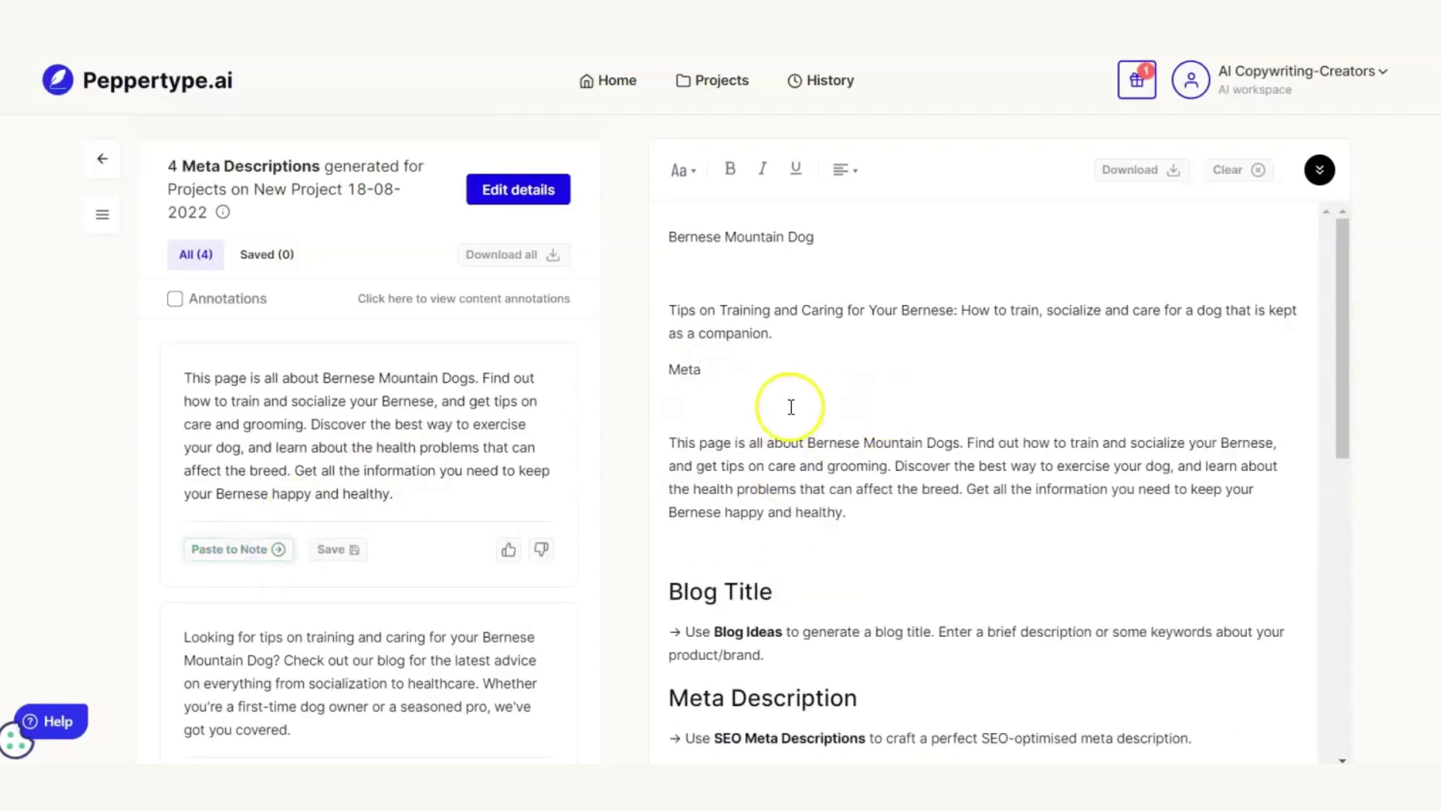
key("Delete")
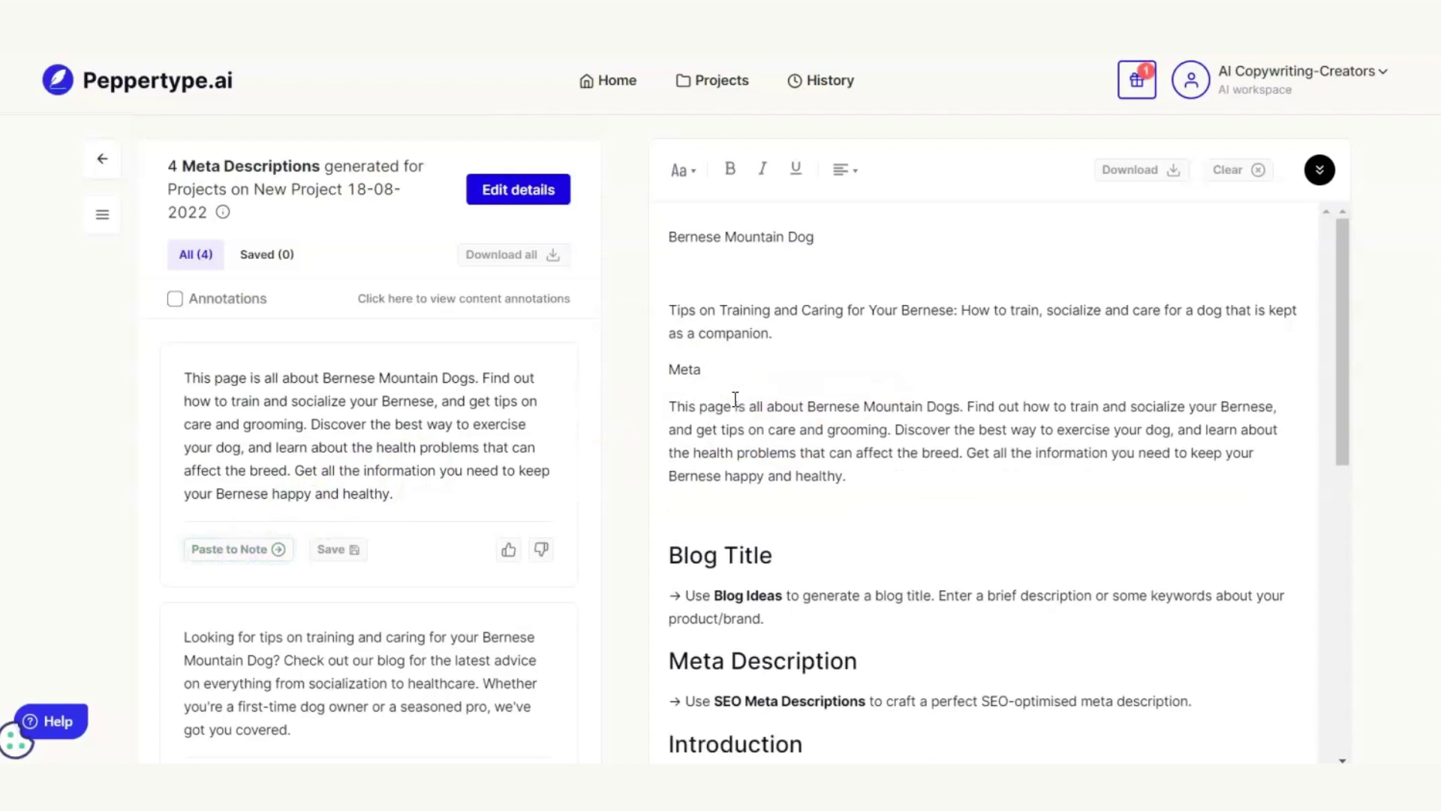
- Add an "Intro" line below the meta description and format both the Meta and Intro lines as H2 headings
left_click(741, 518)
left_click(684, 371)
left_click(680, 172)
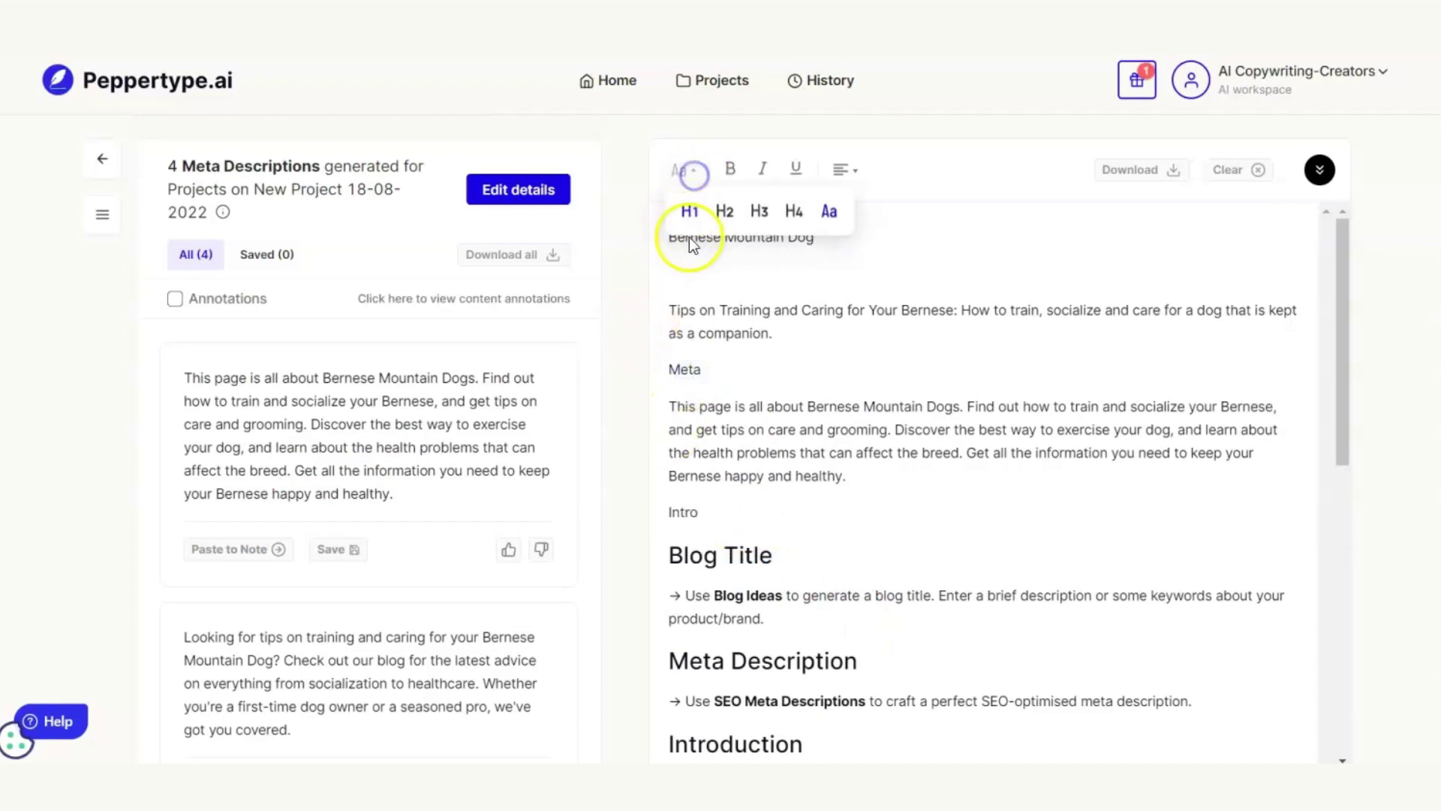
left_click(724, 212)
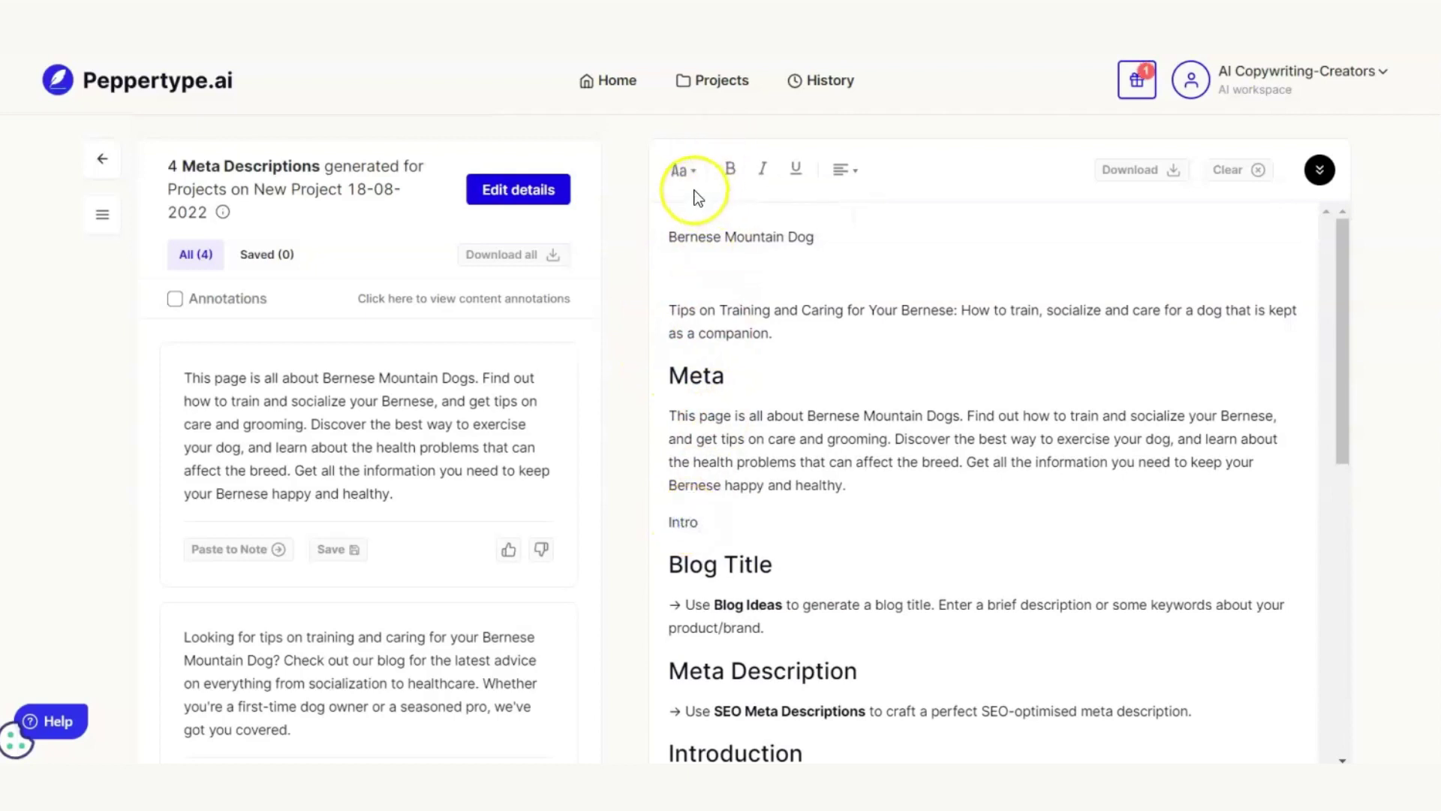
left_click(689, 169)
left_click(725, 212)
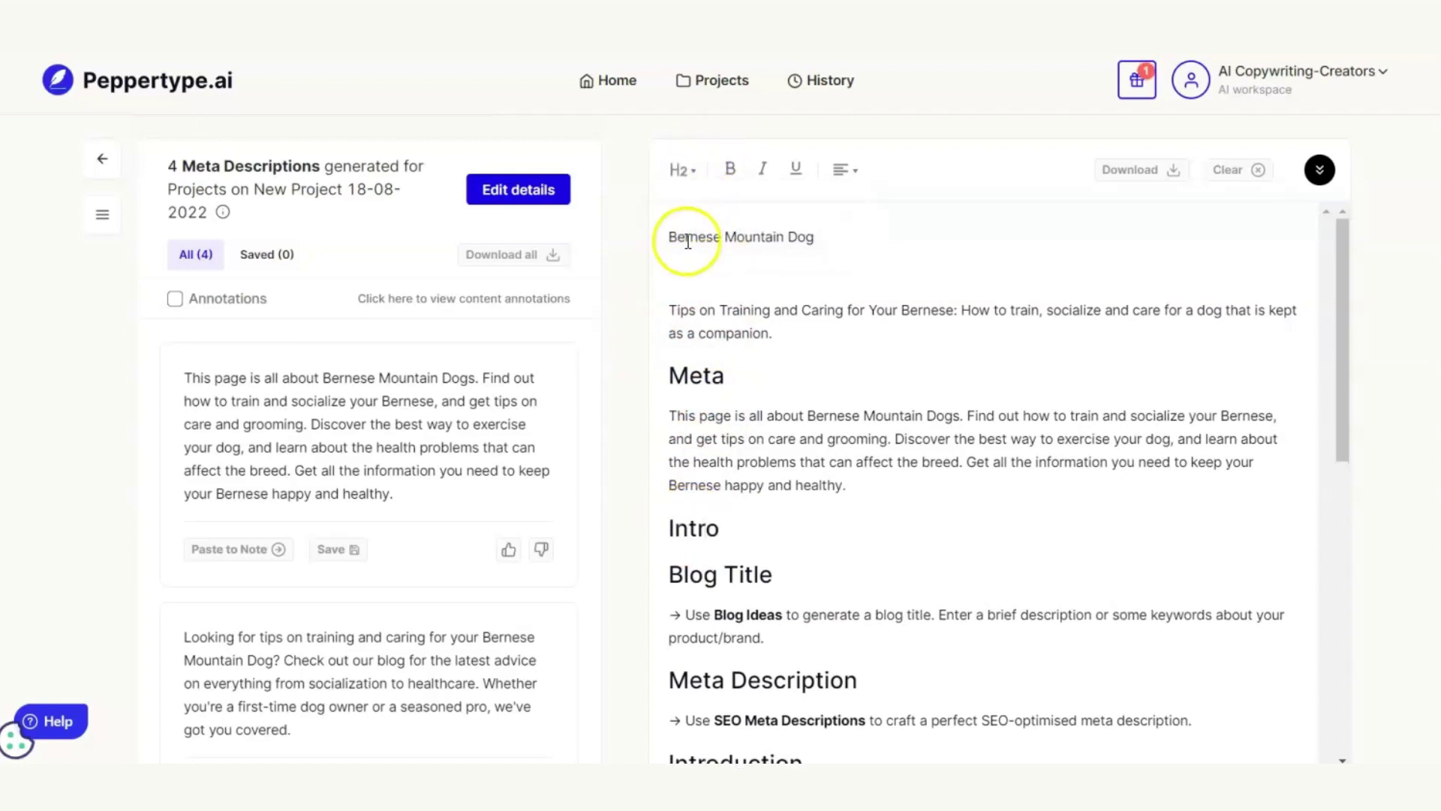
- Format the blog title "Tips on Training and Caring for Your Bernese" as an H1 heading
left_click_drag(668, 236, 818, 238)
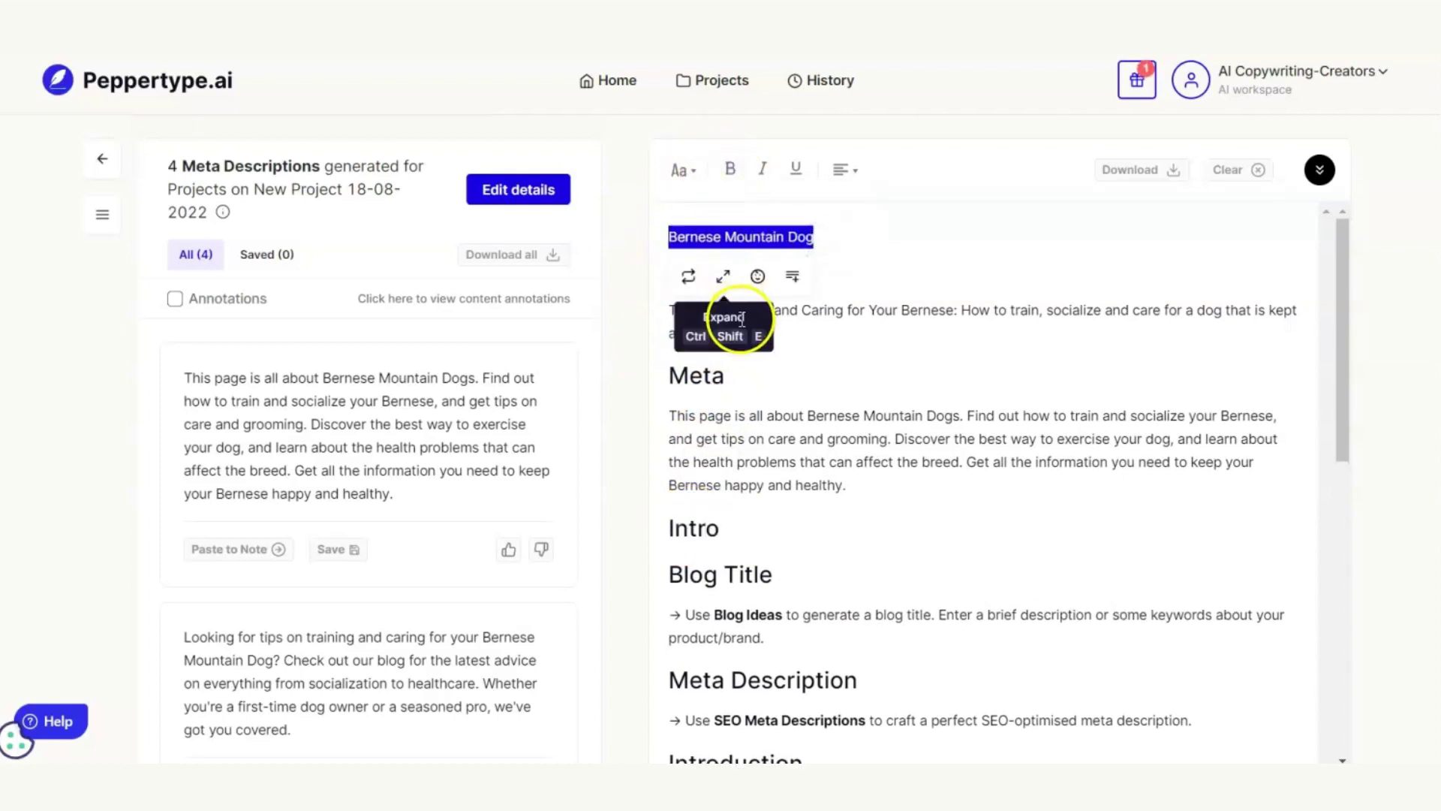
left_click_drag(811, 335, 670, 314)
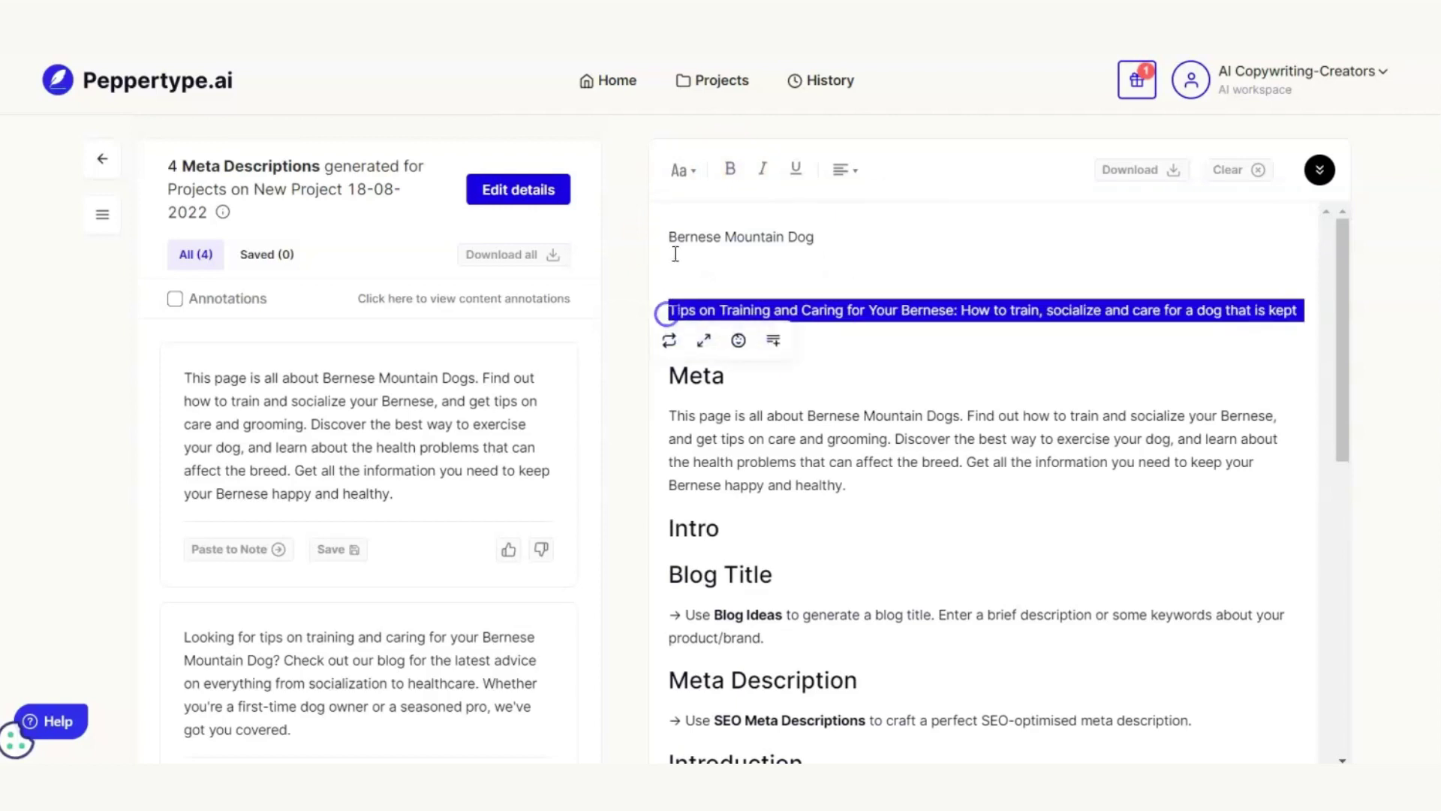
left_click(691, 177)
left_click(686, 209)
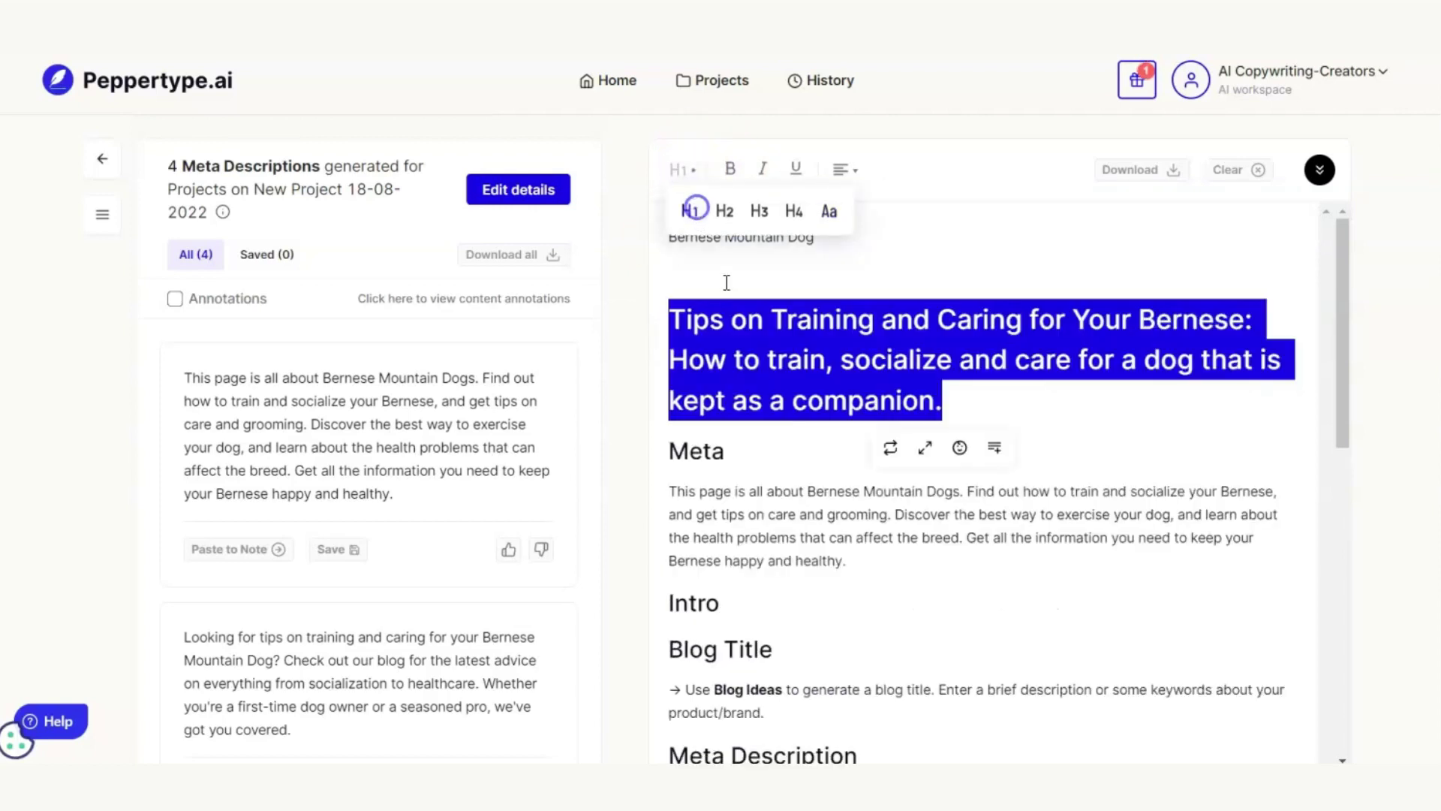
left_click(879, 461)
left_click(783, 476)
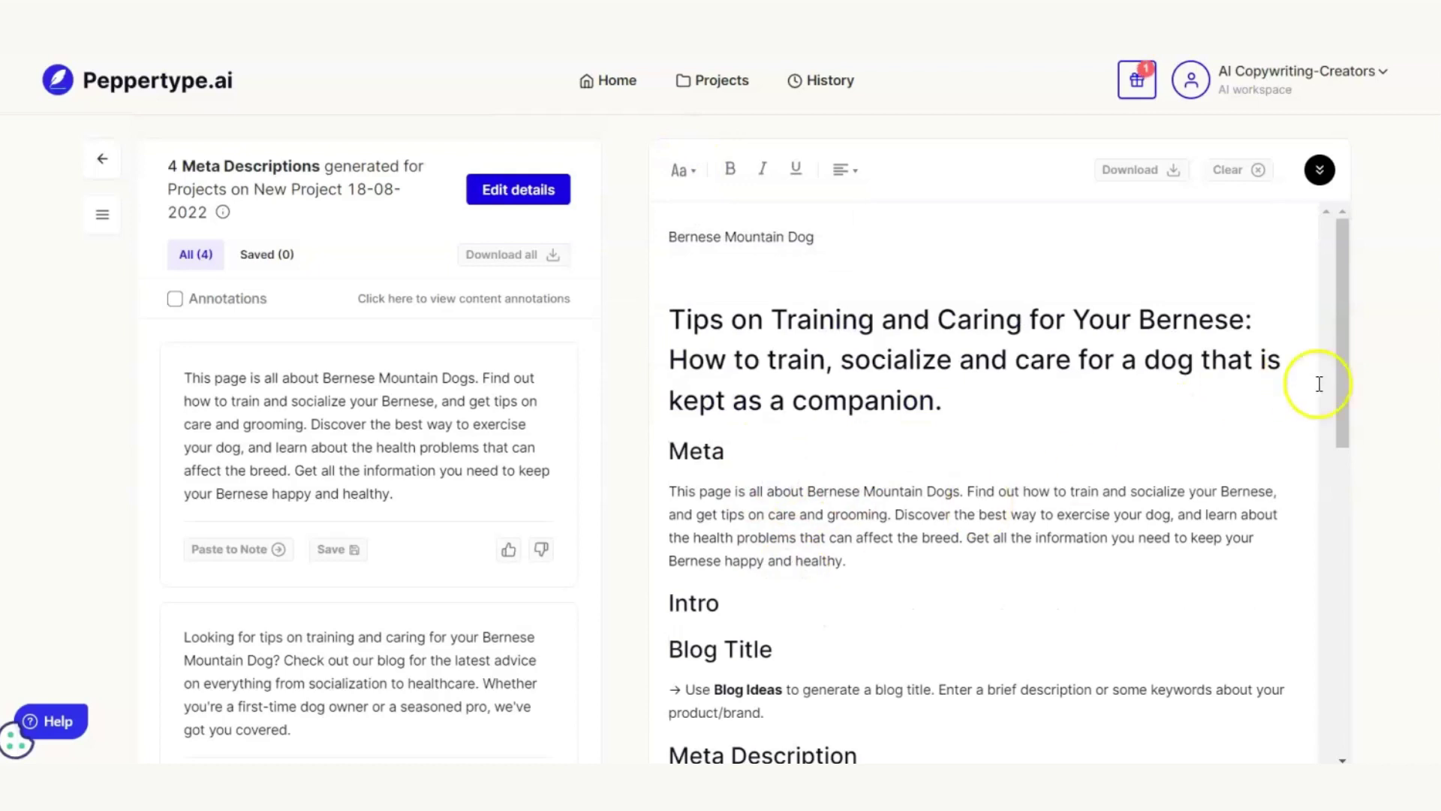
- Delete the template's Blog Title and Meta Description sections with their instructions from the note
left_click_drag(1341, 404, 1362, 457)
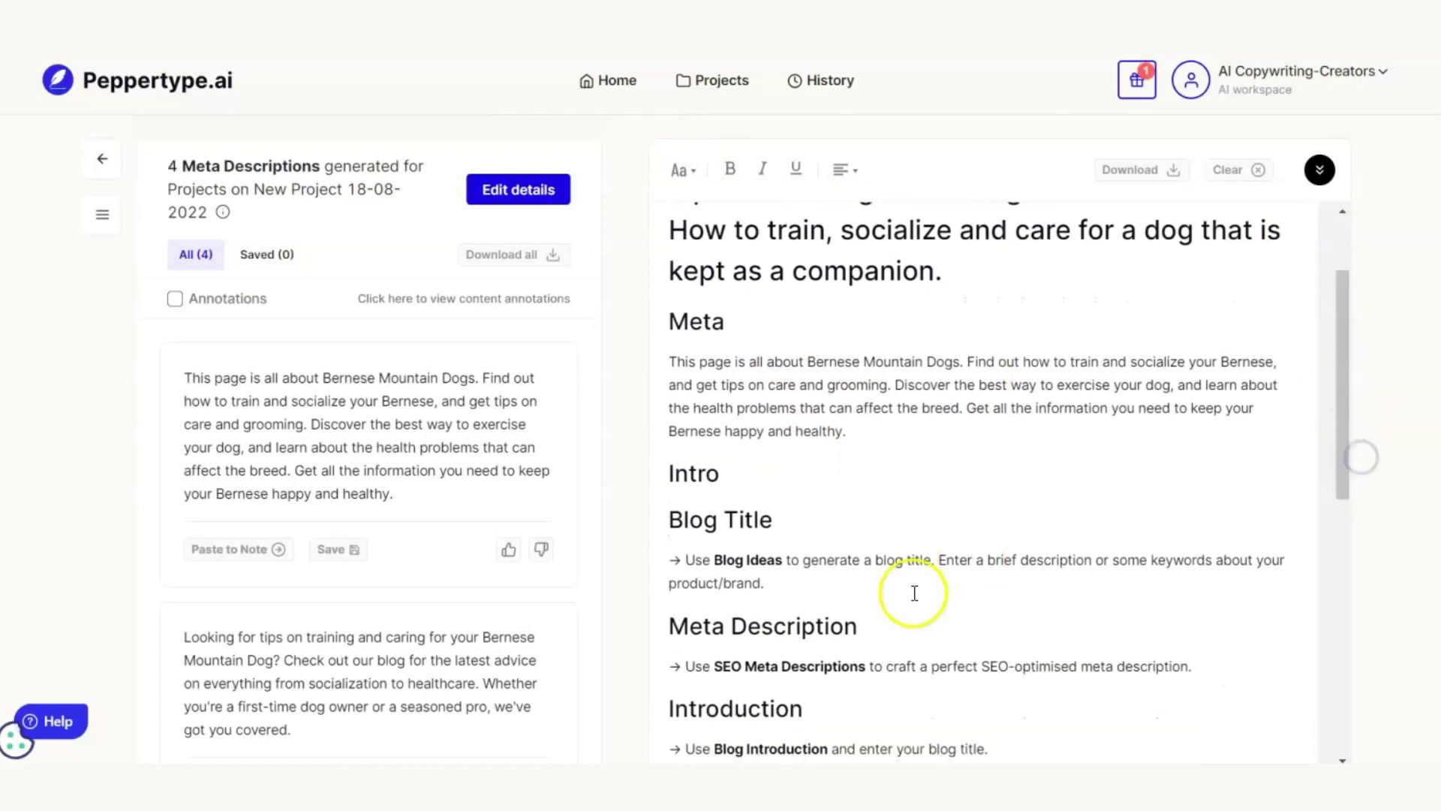
left_click_drag(671, 506, 1222, 662)
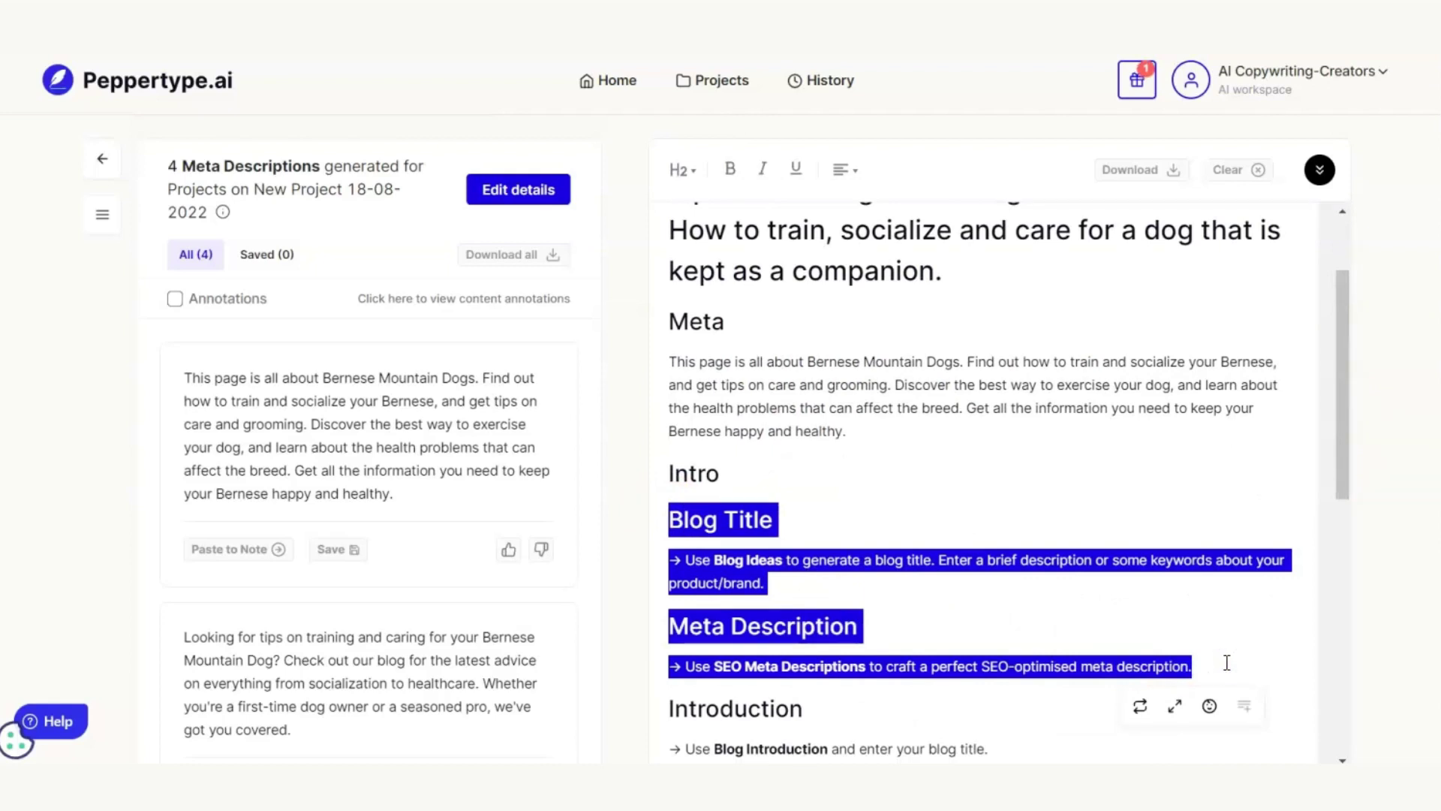
key("BackSpace")
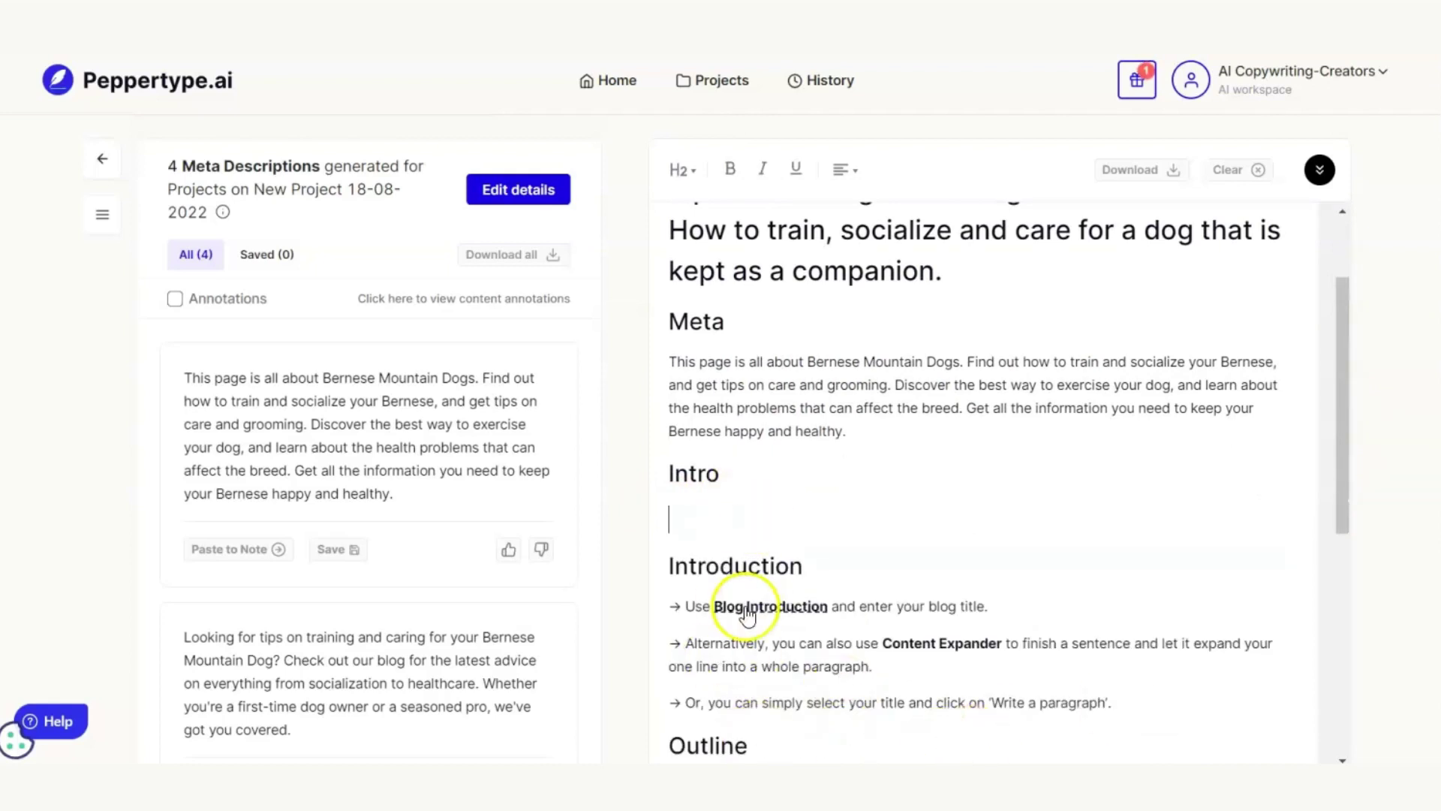
- Open the Blog Introduction tool linked in the note and generate intros using the full blog title as the blog topic
left_click(788, 607)
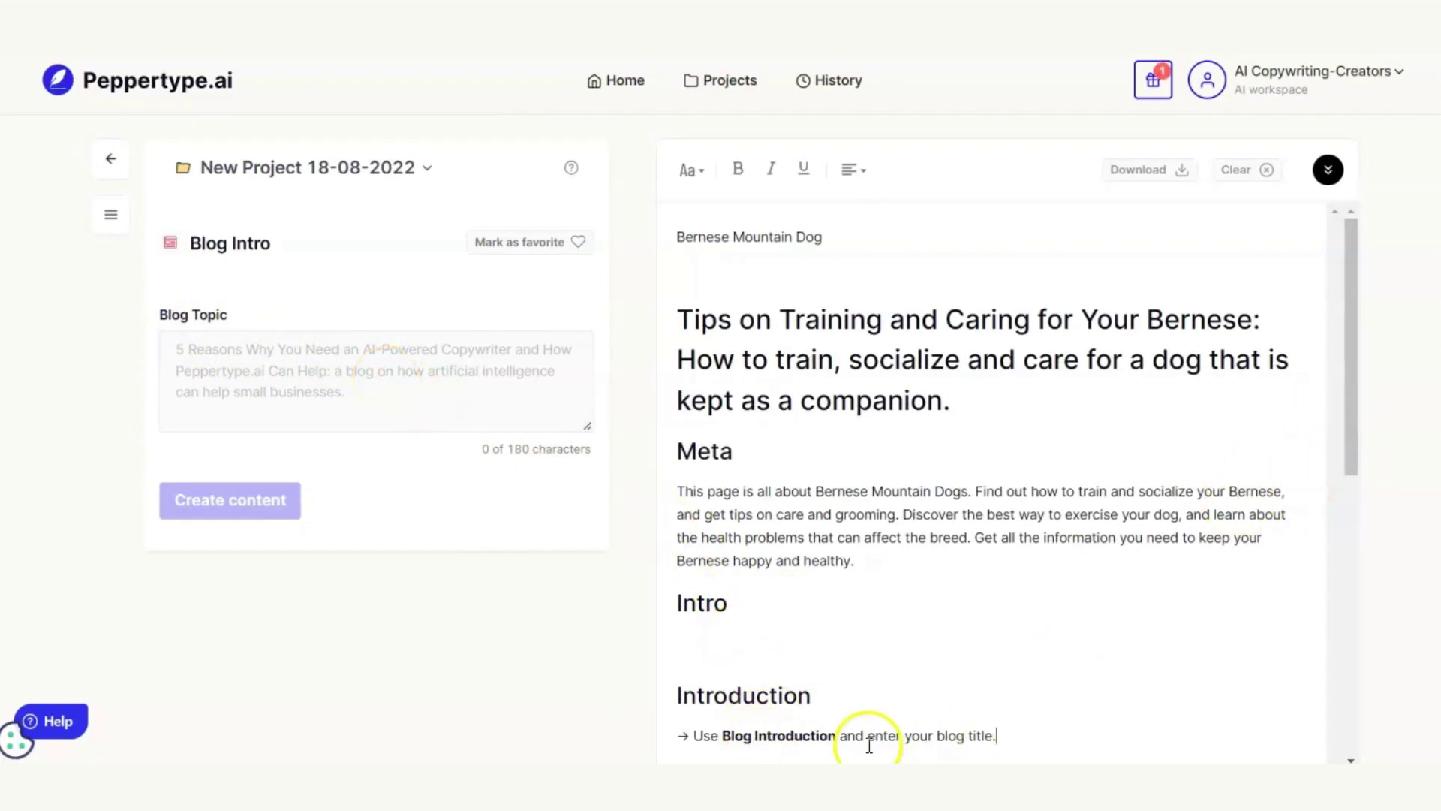
left_click_drag(1357, 370, 1355, 406)
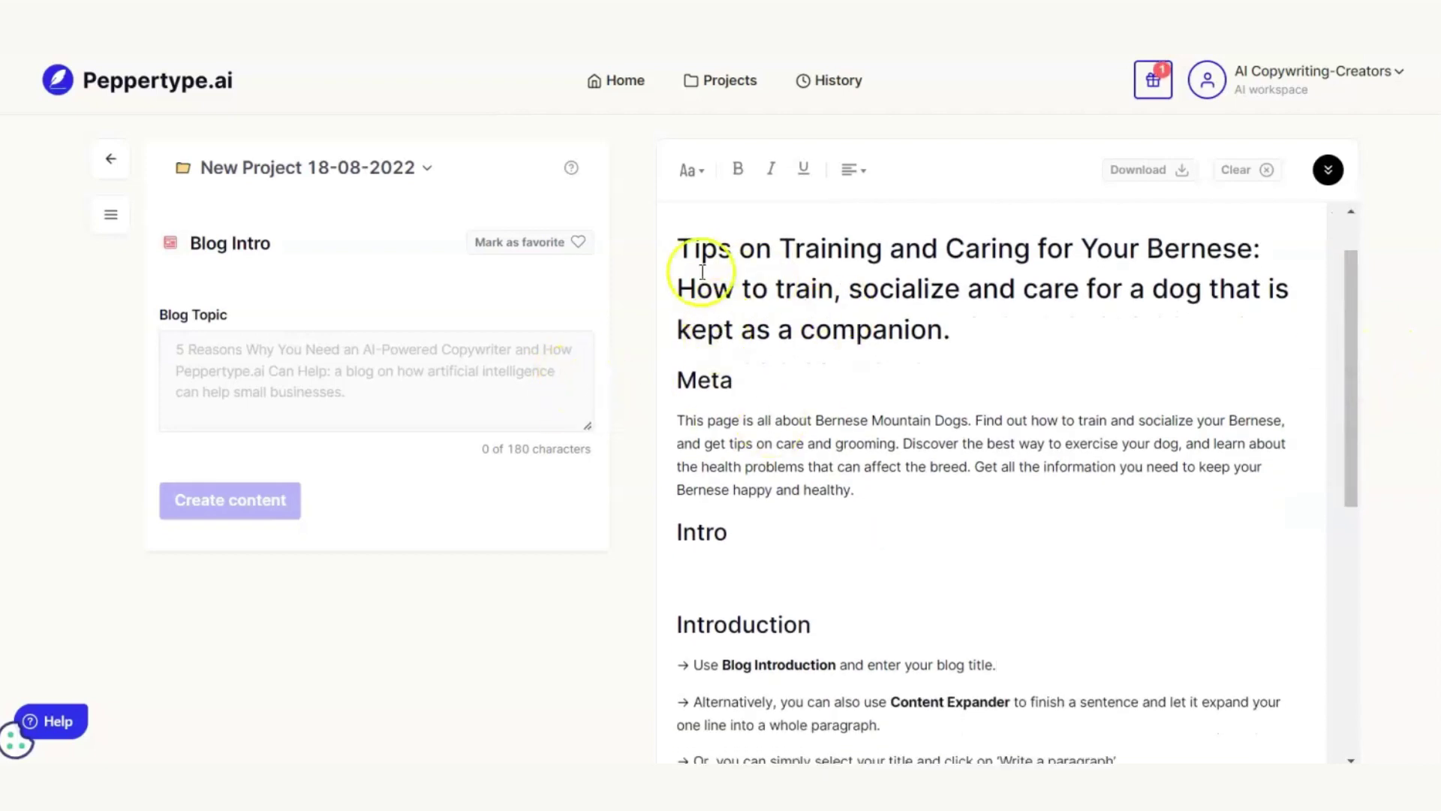
left_click_drag(681, 245, 945, 330)
key("ctrl+c")
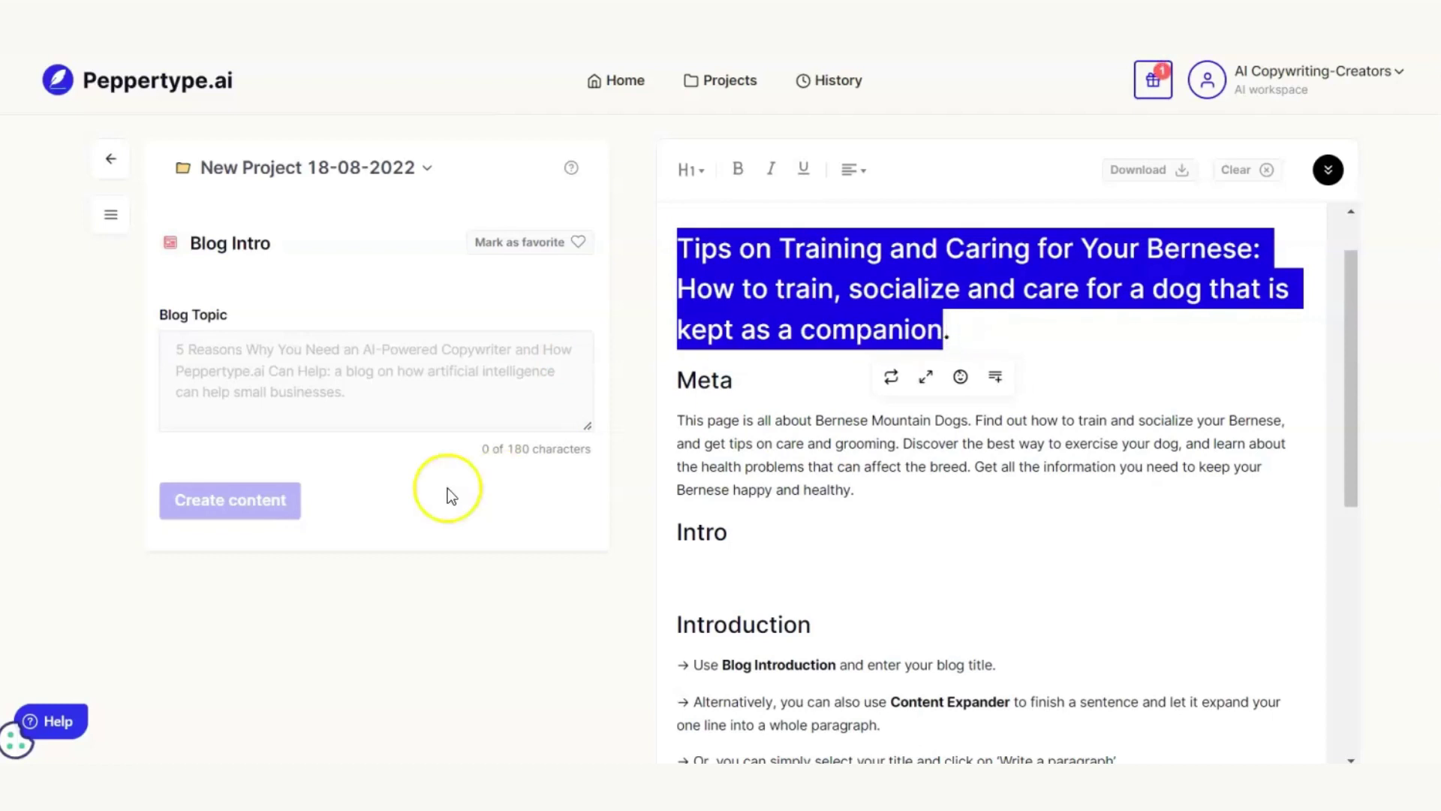
left_click(345, 363)
key("ctrl+v")
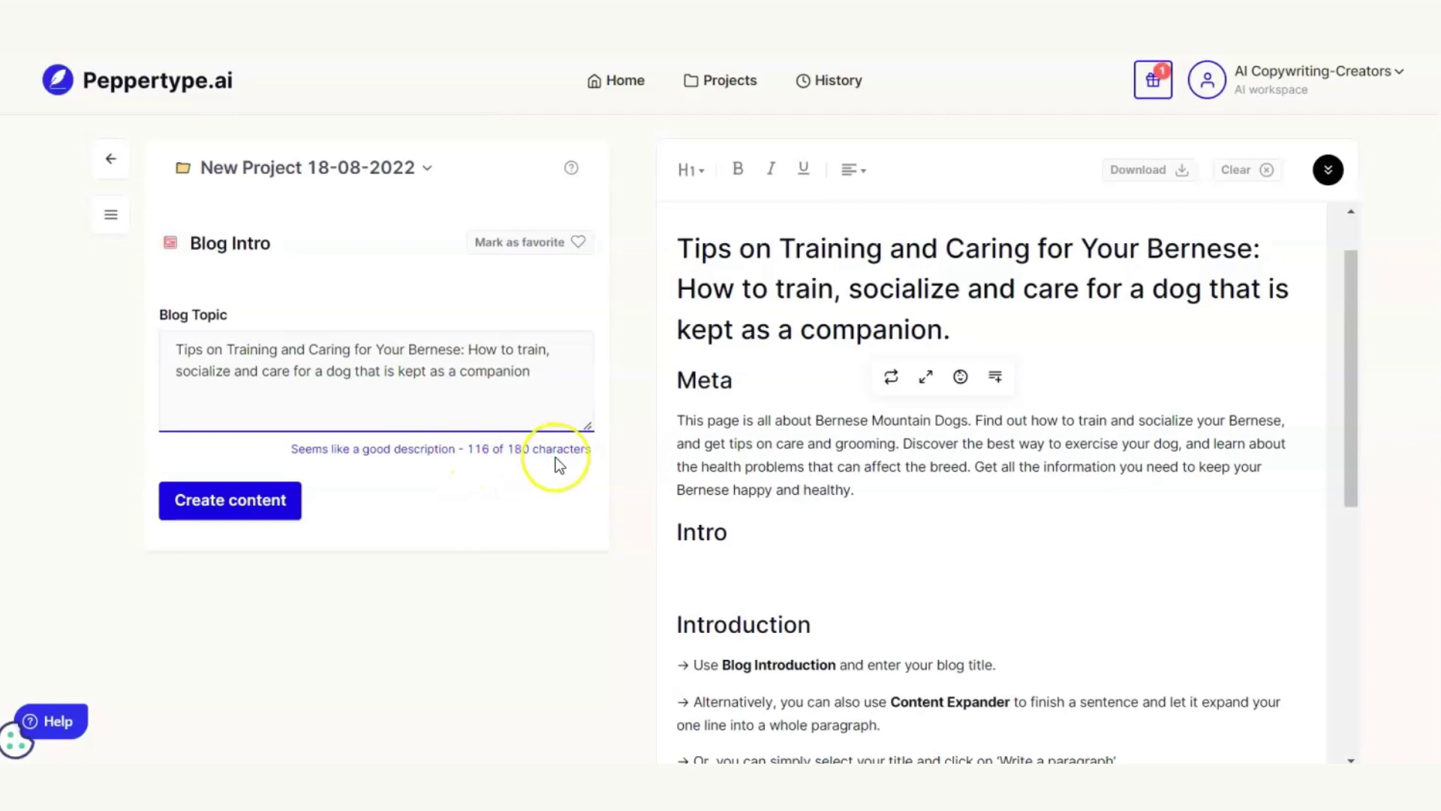
left_click(253, 501)
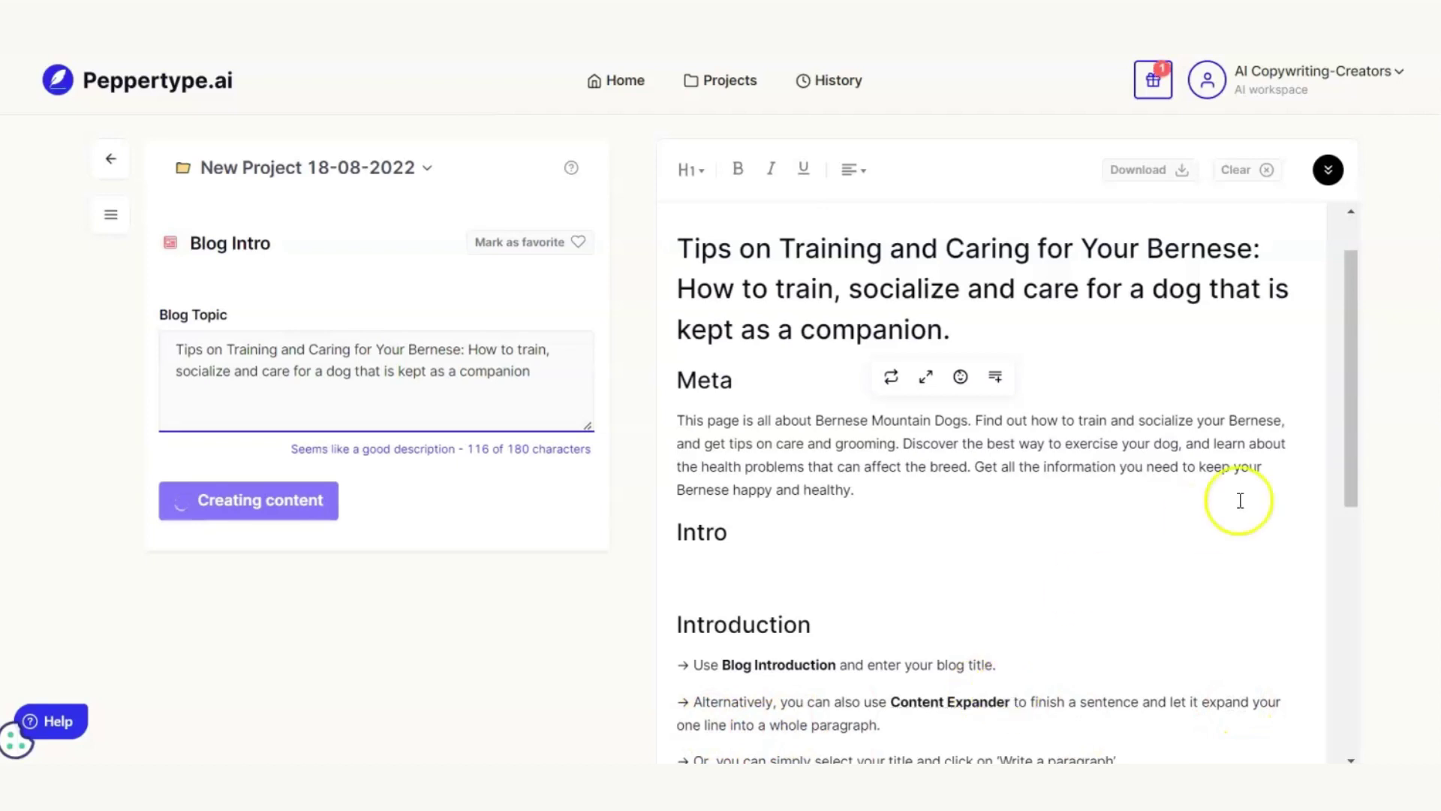
- Paste the first generated blog intro directly under the Intro heading and rename that heading to "Introduction"
scroll(1347, 479, "down", 5)
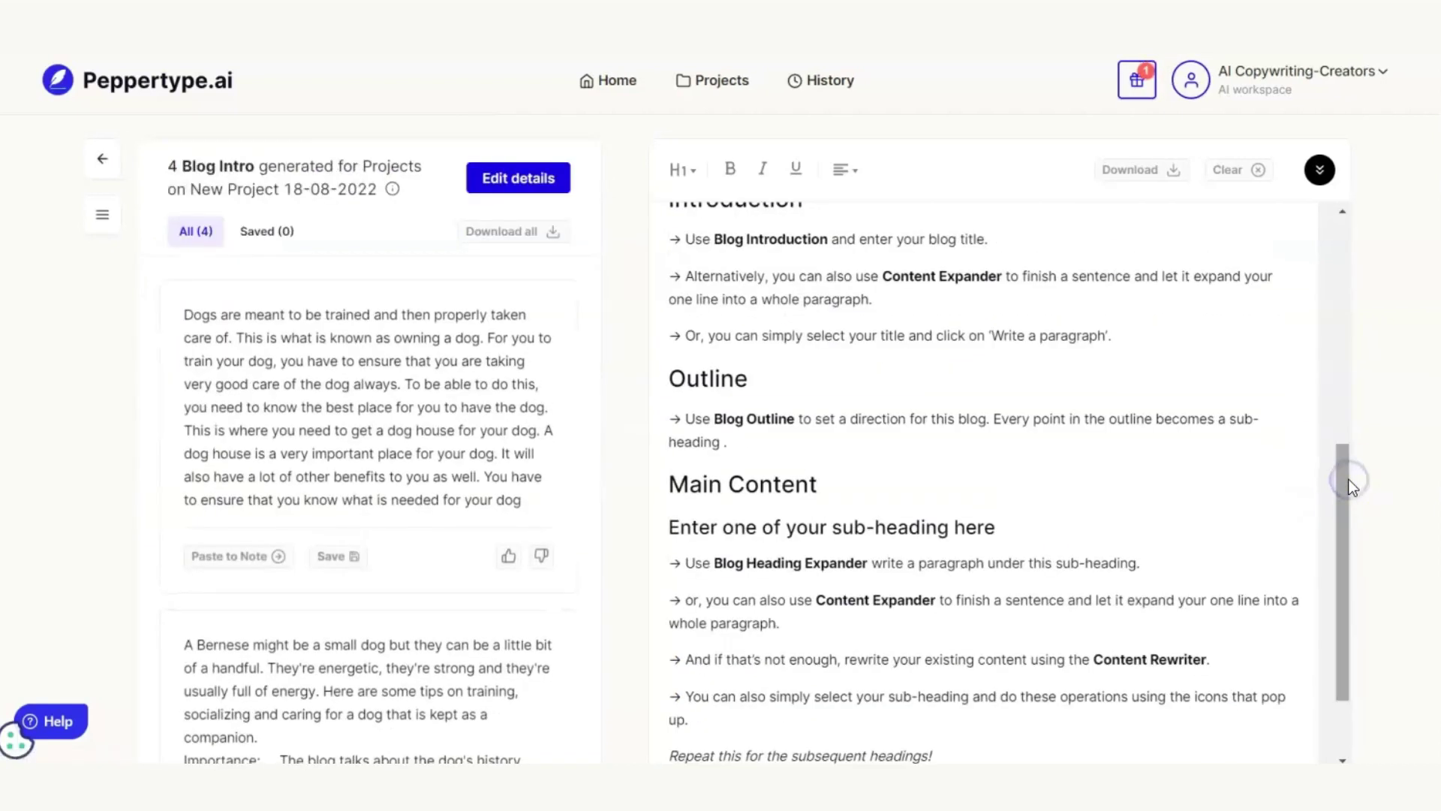
left_click_drag(1347, 493, 1330, 291)
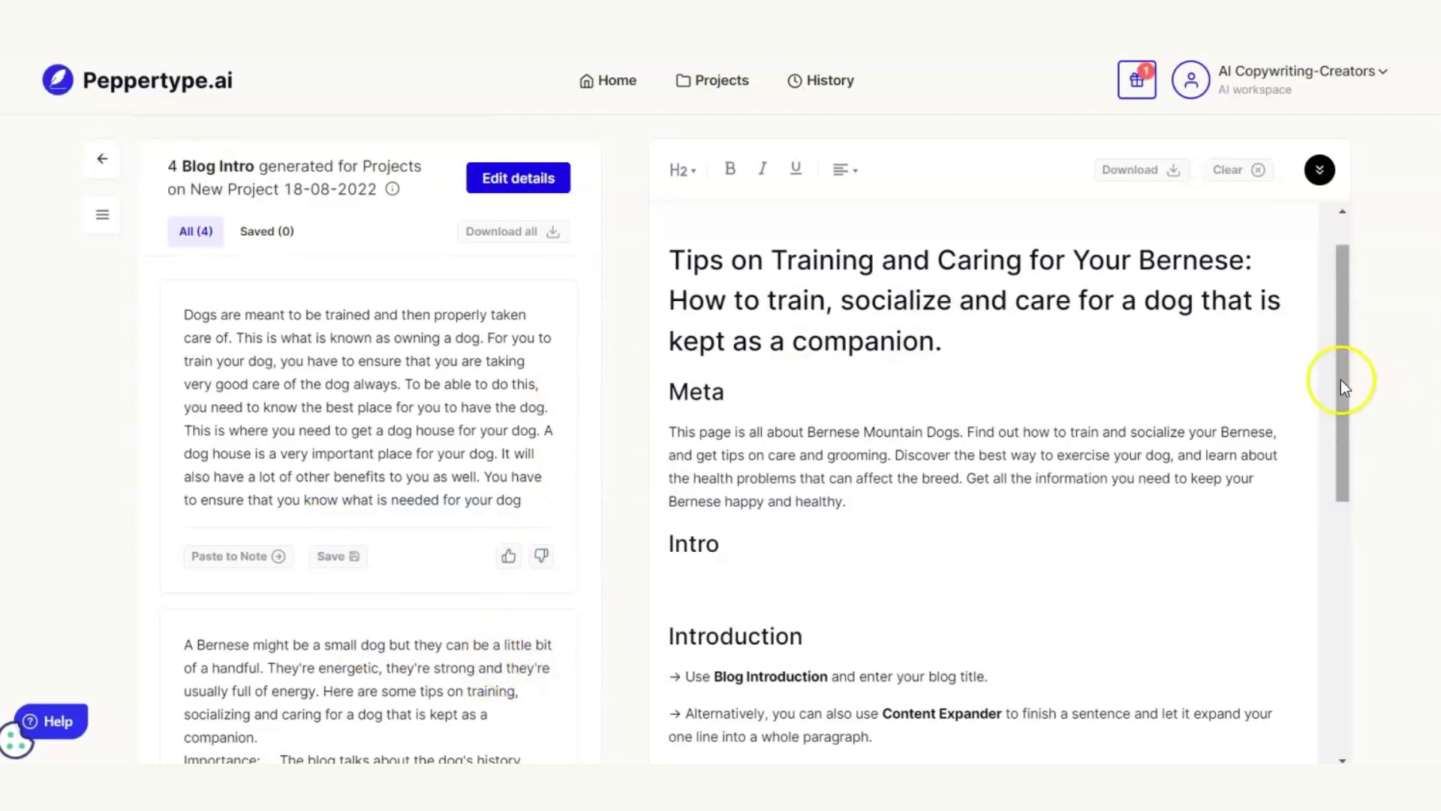
mouse_move(1342, 380)
left_mouse_down()
mouse_move(1350, 433)
mouse_move(1344, 365)
left_mouse_up()
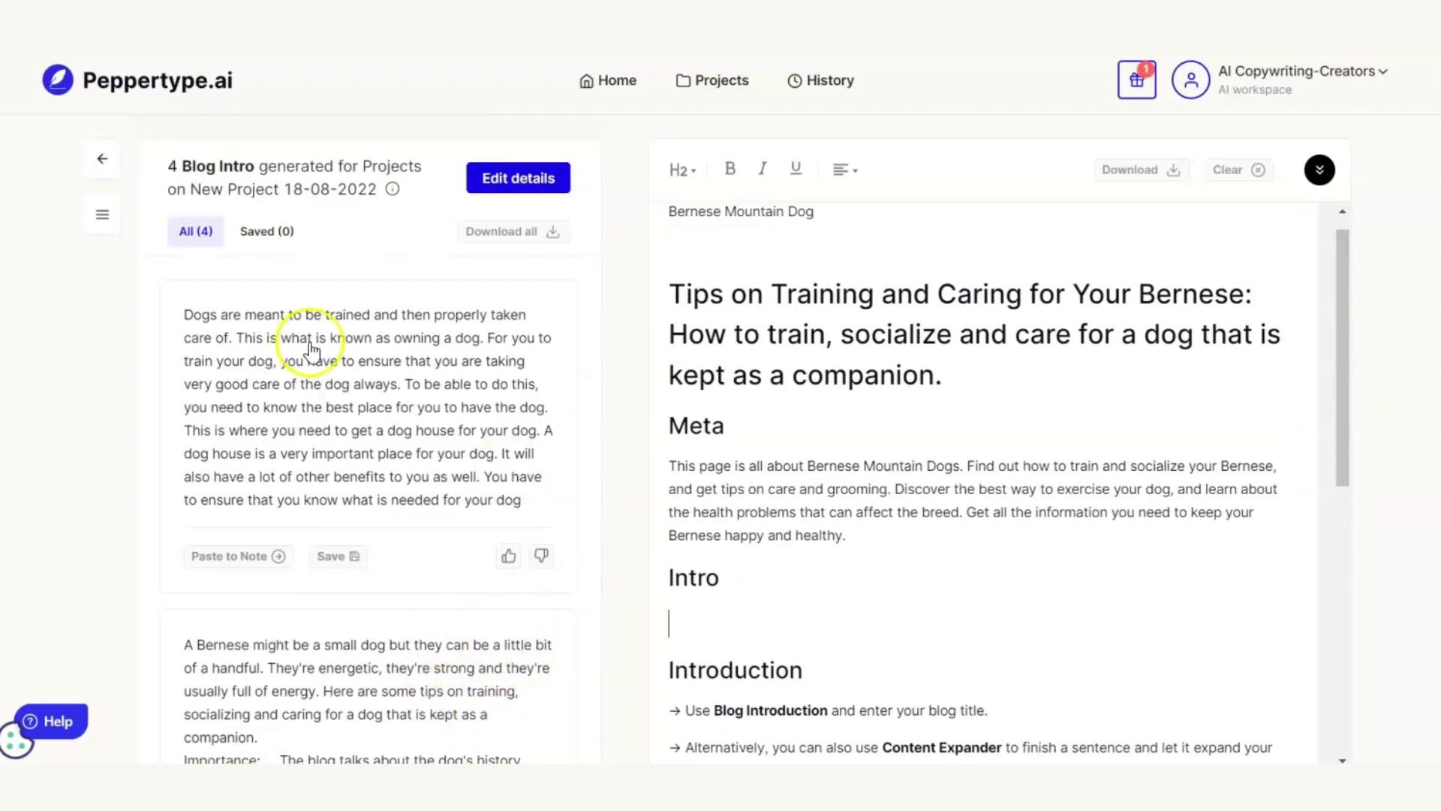
left_click(235, 554)
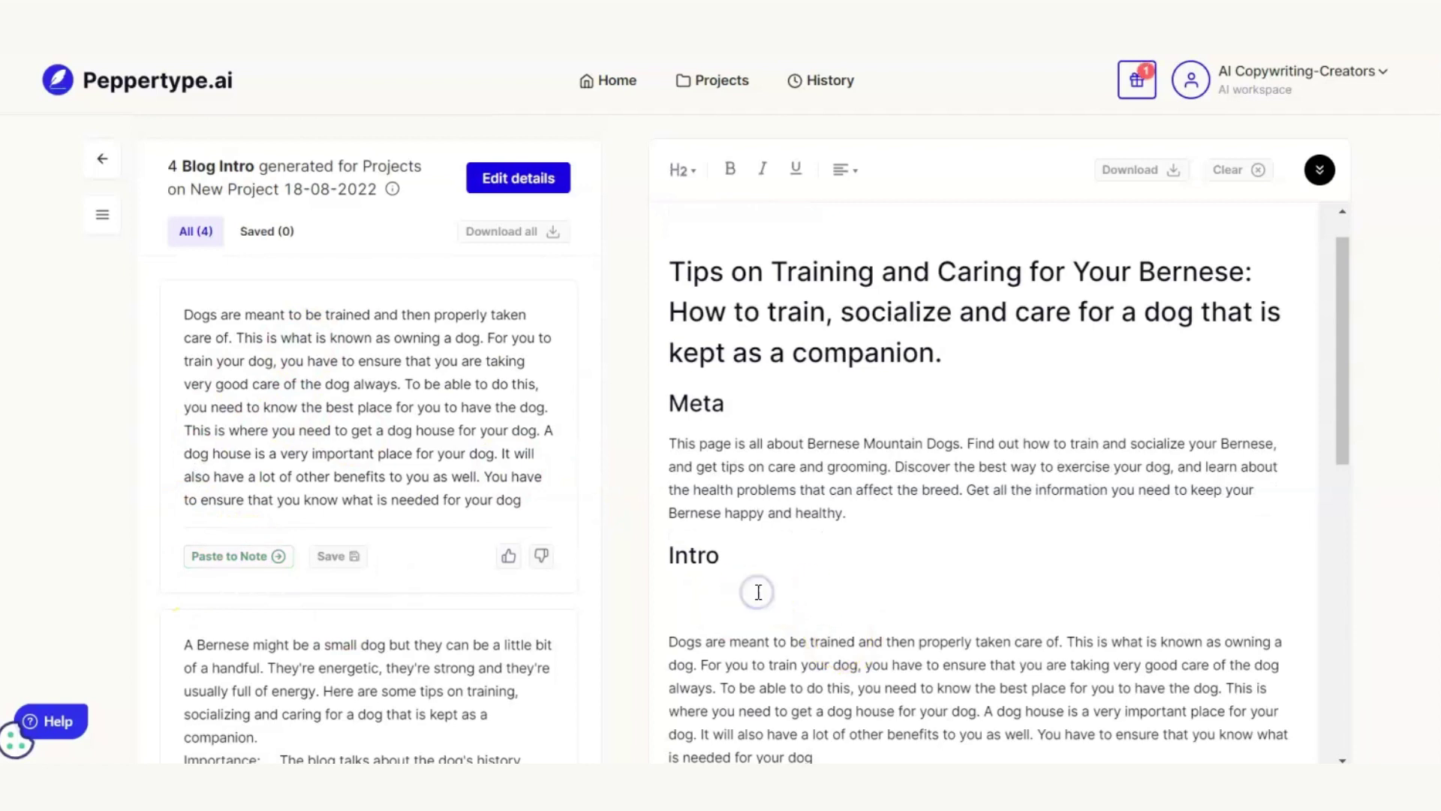
key("Delete")
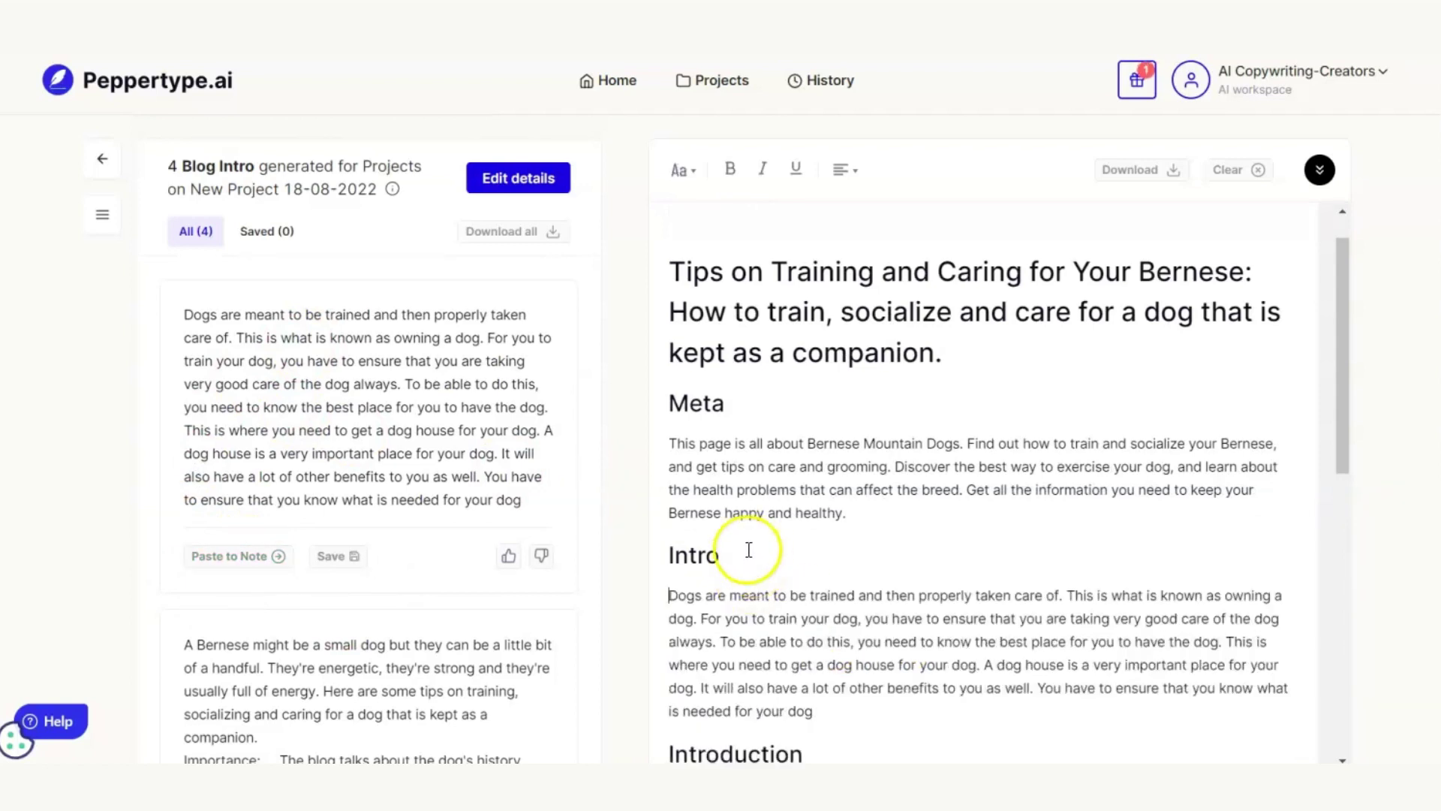
left_click(747, 549)
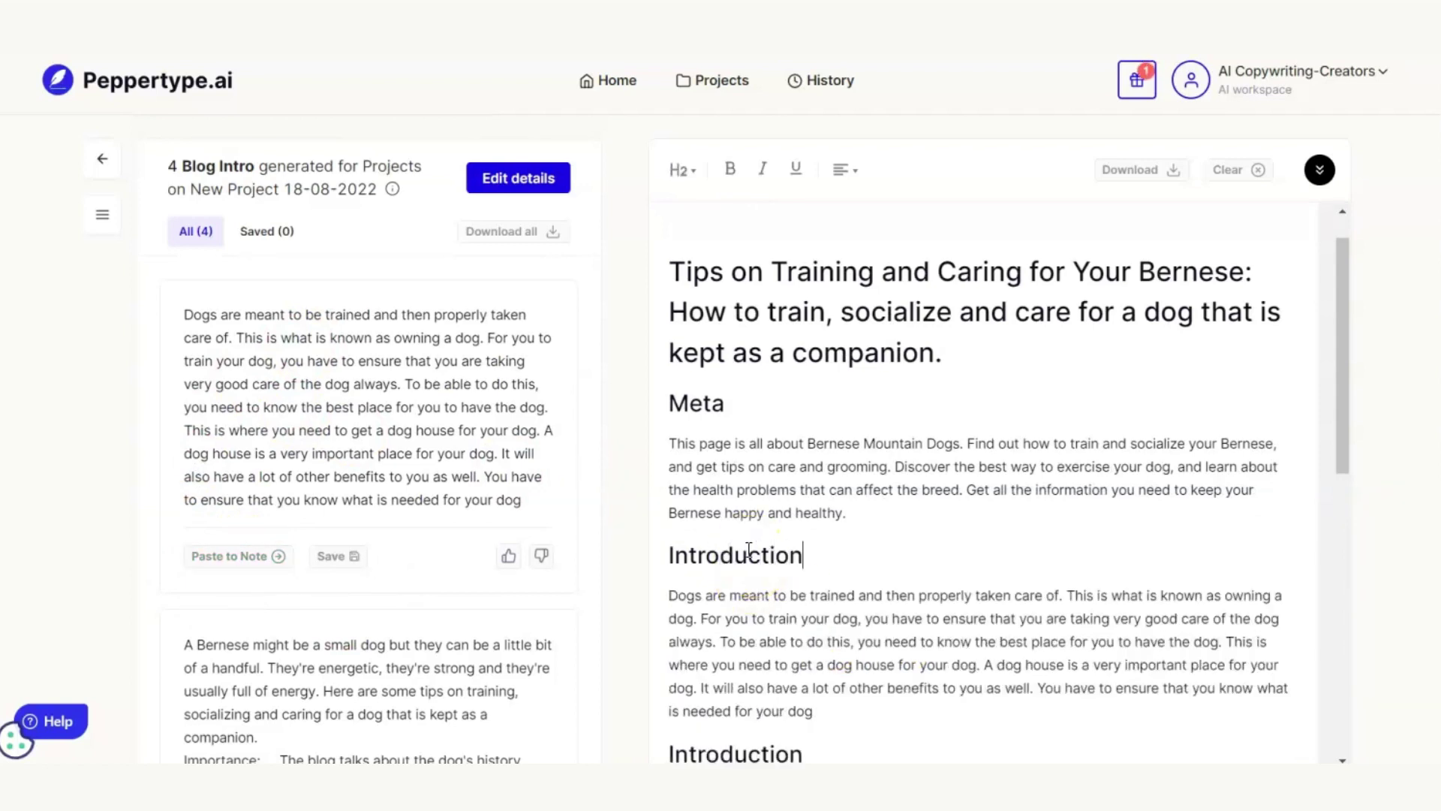
- Delete the template's second Introduction heading and its instructions below the pasted intro
left_click_drag(1344, 397, 1368, 511)
left_click_drag(1117, 617, 679, 486)
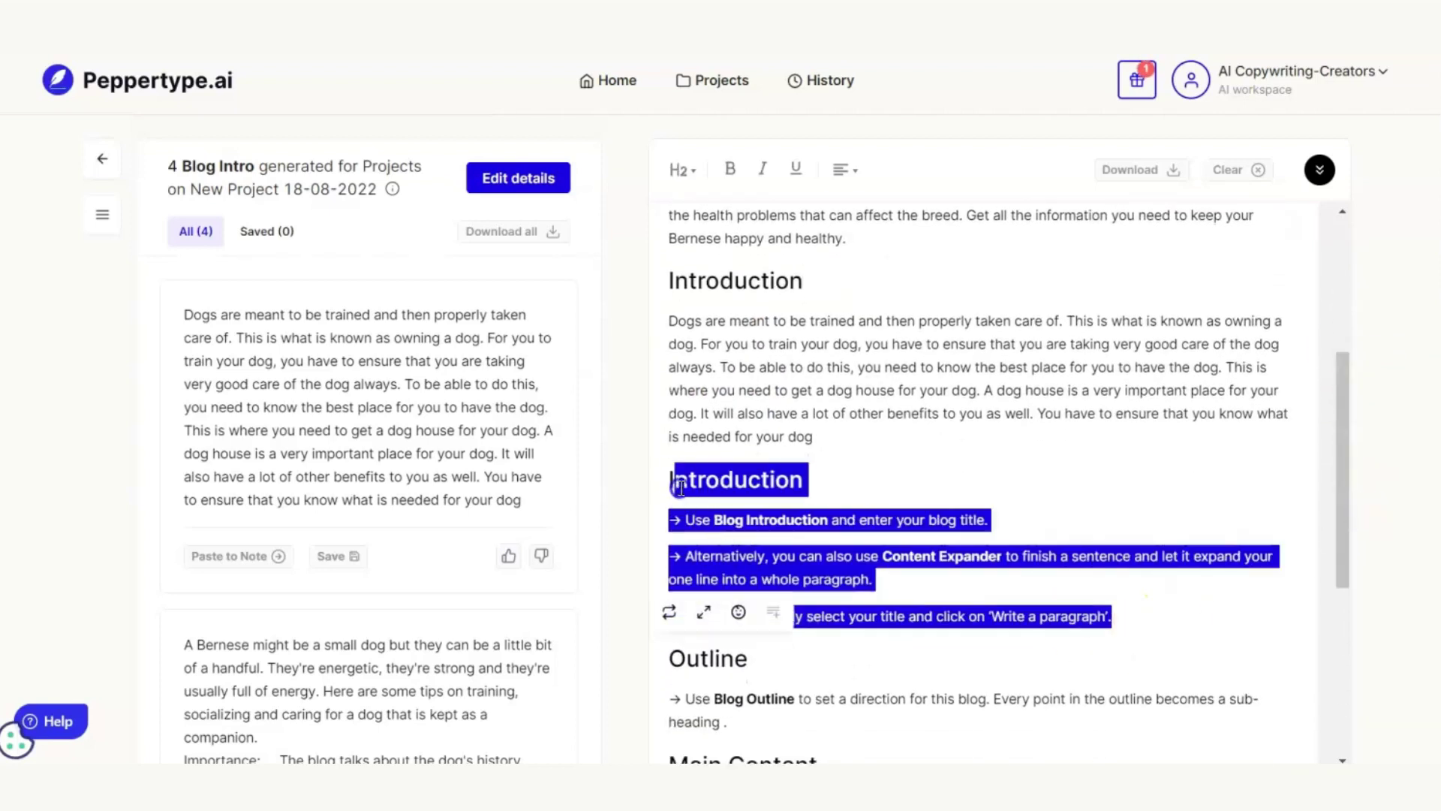
key("BackSpace")
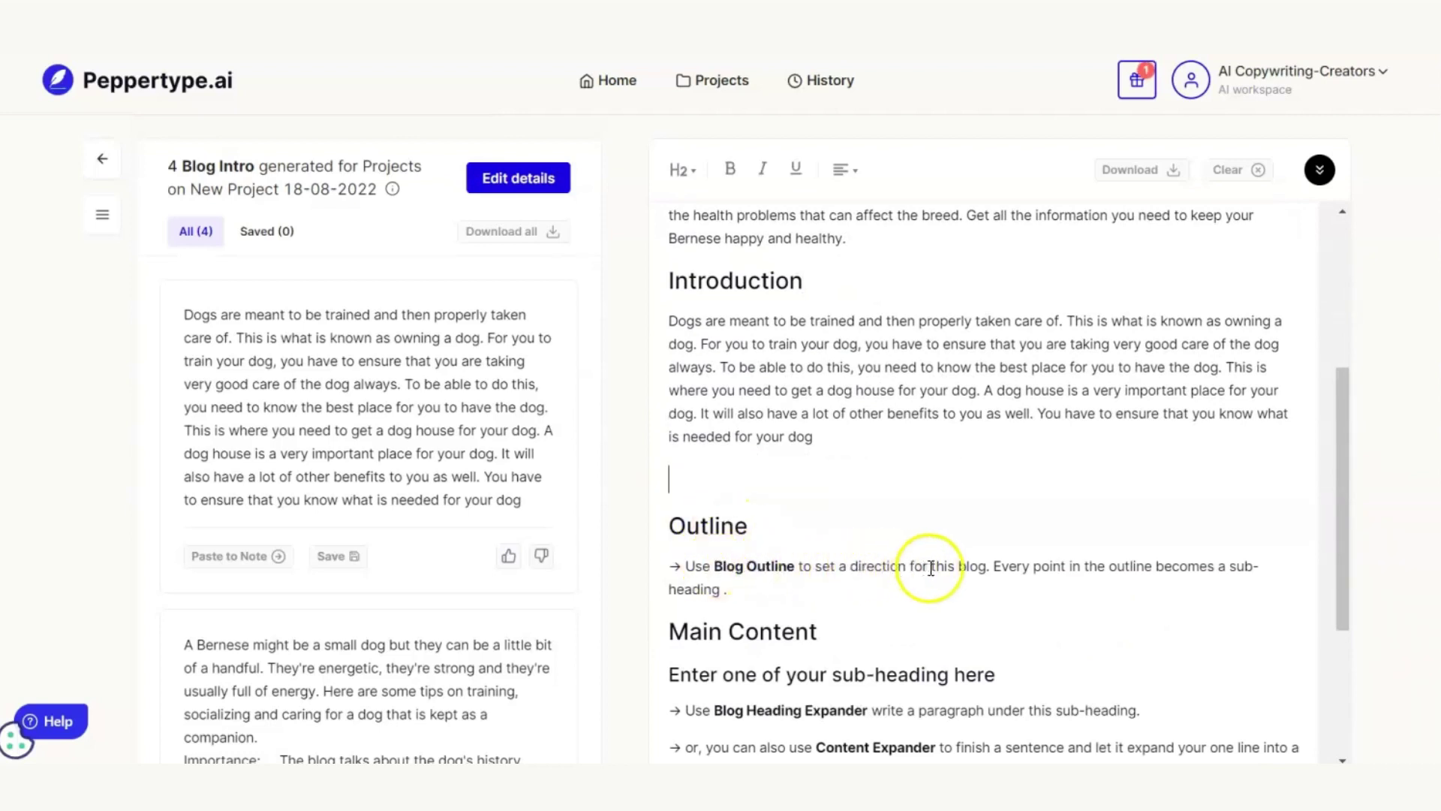
- Open the Blog Outline tool linked in the note and generate outlines using the copied blog title as the blog topic
left_click(754, 567)
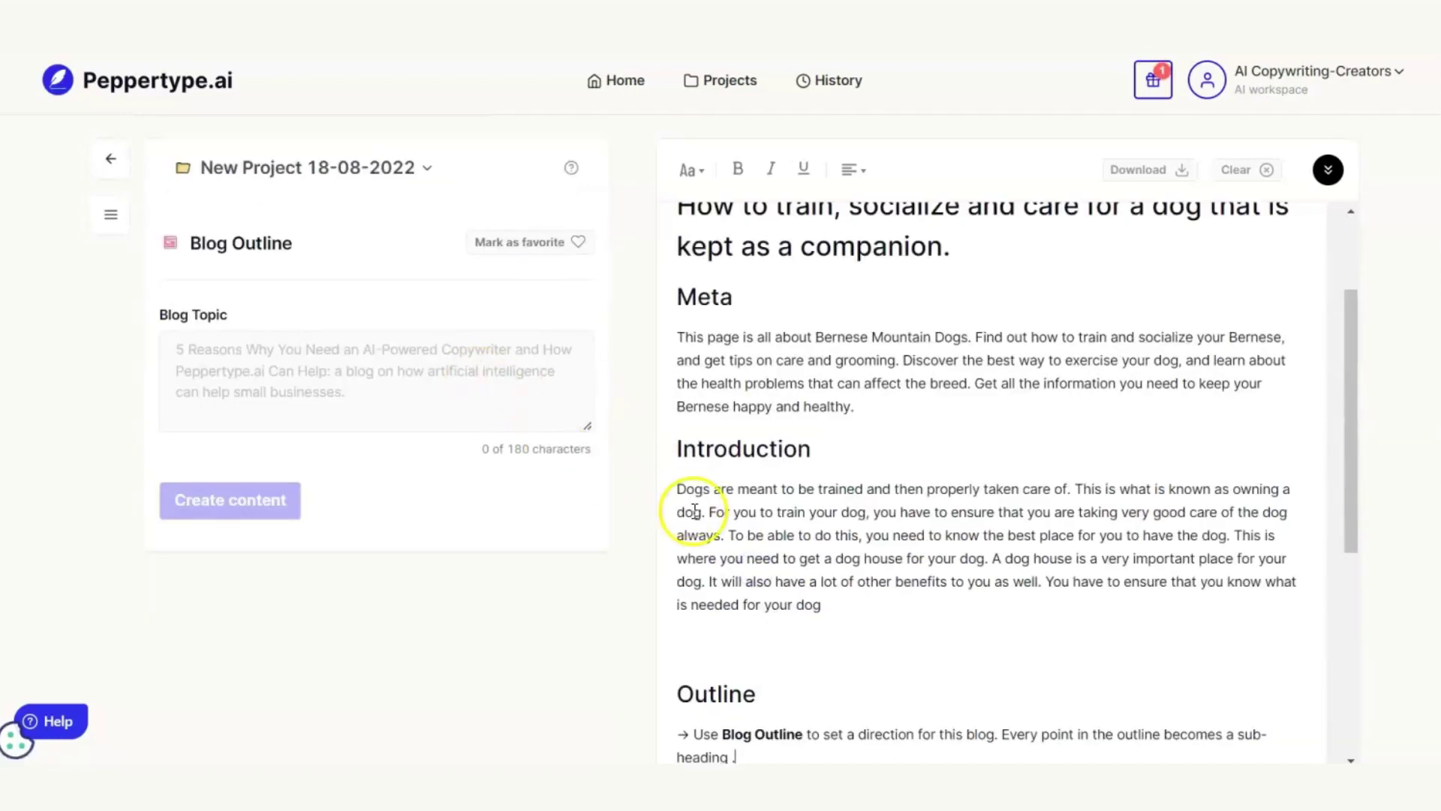
left_click_drag(1356, 493, 1357, 531)
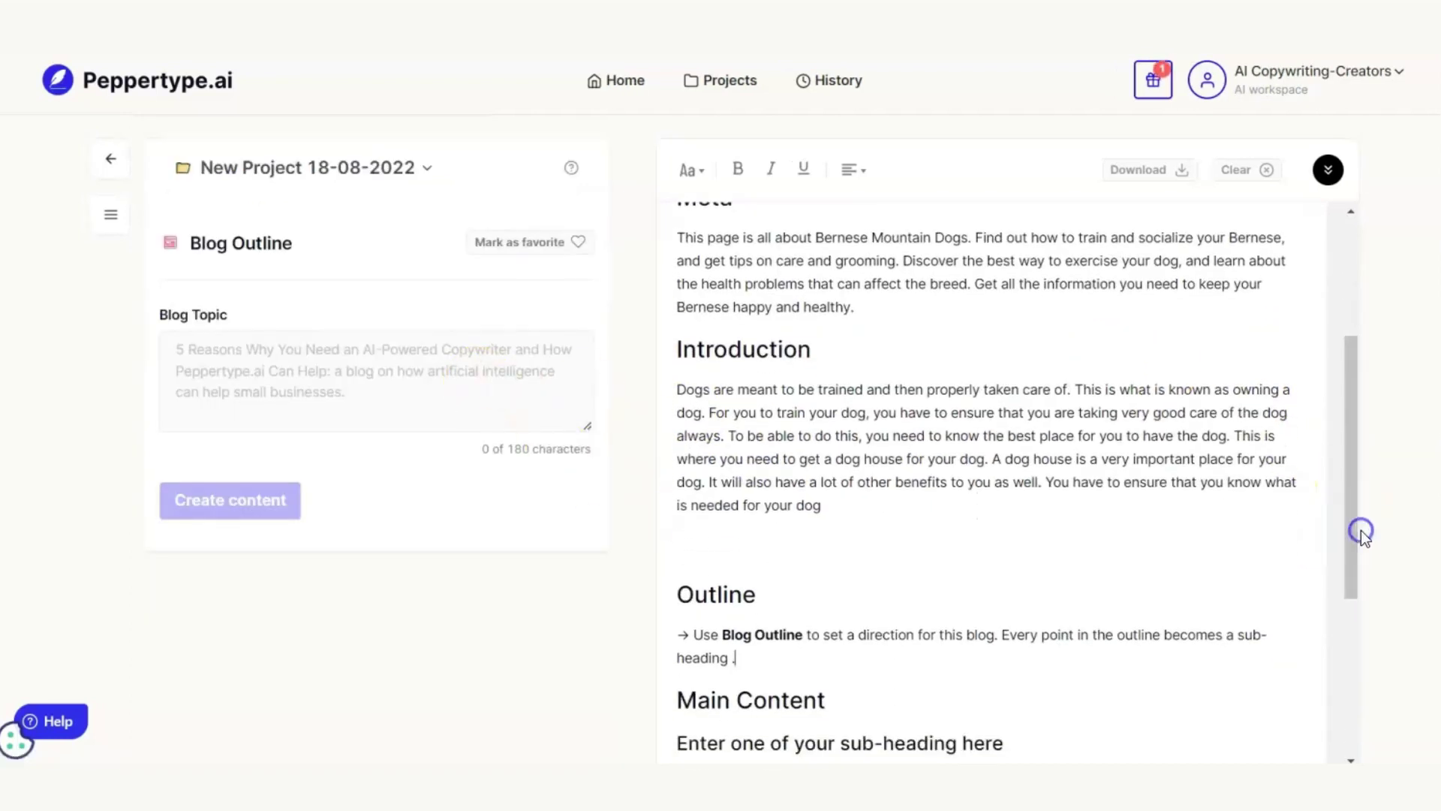
left_click(1078, 638)
left_click(868, 661)
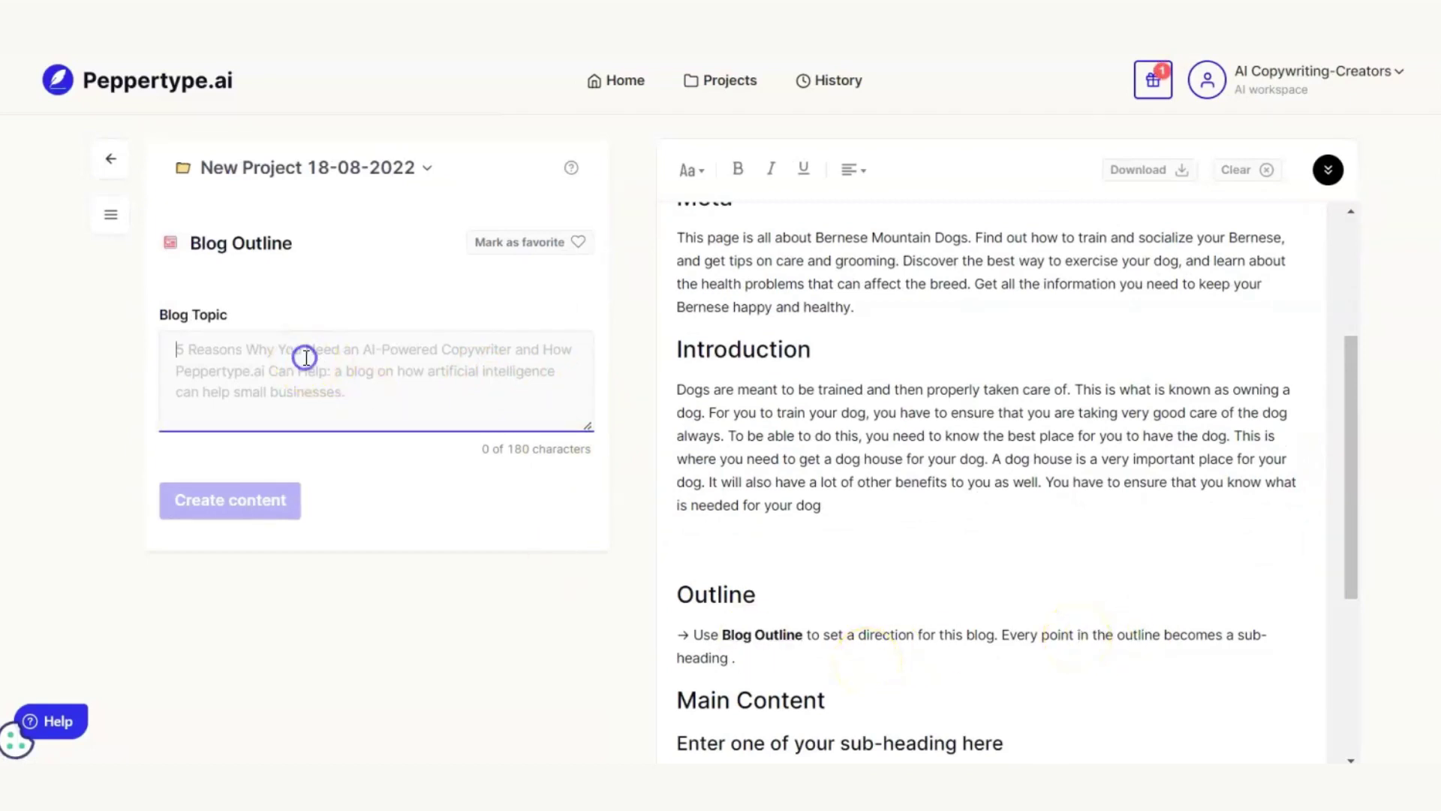
key("ctrl+v")
left_click(242, 507)
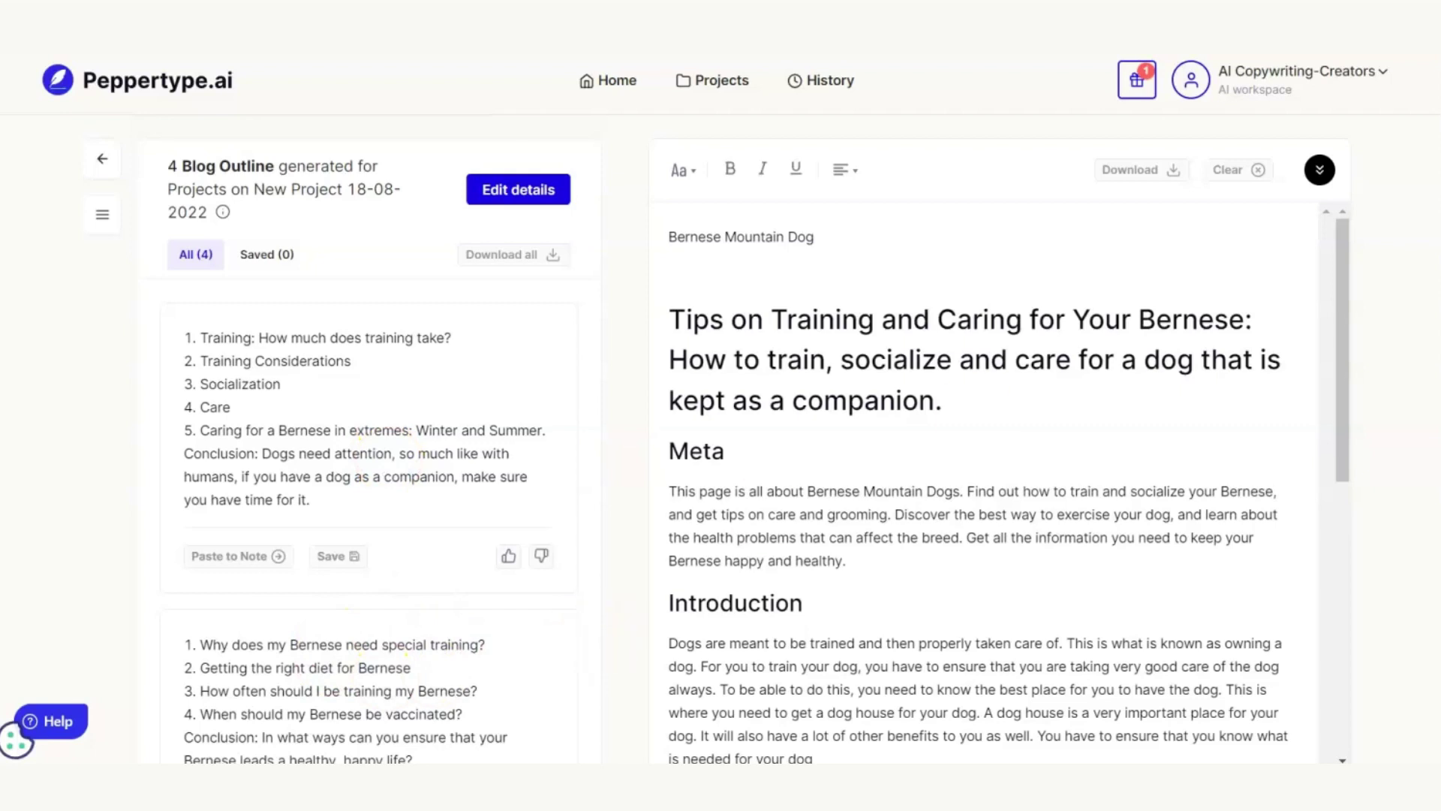
- Review the generated blog outlines and compare their headings and conclusions
scroll(601, 642, "down", 5)
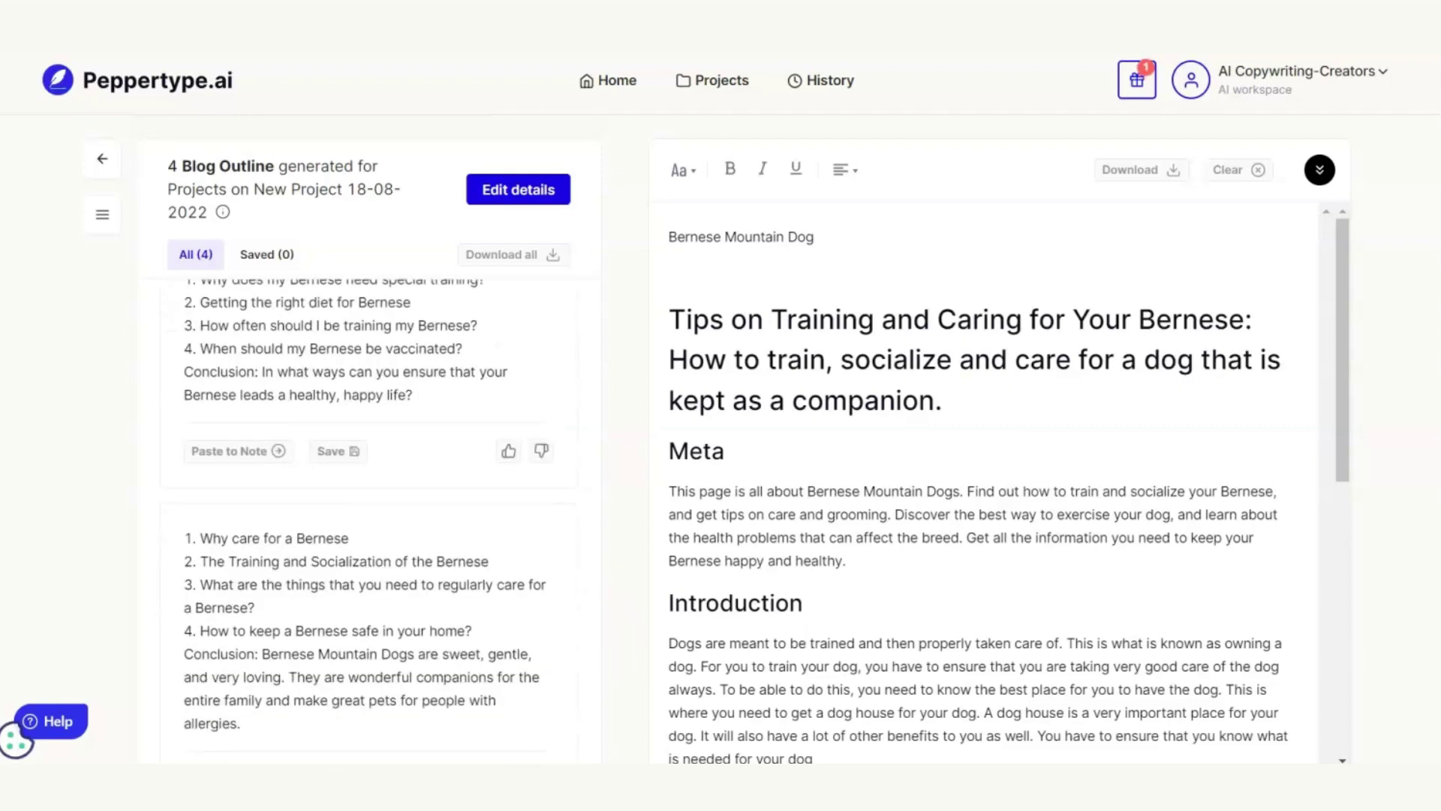
scroll(367, 518, "down", 2)
scroll(368, 518, "up", 2)
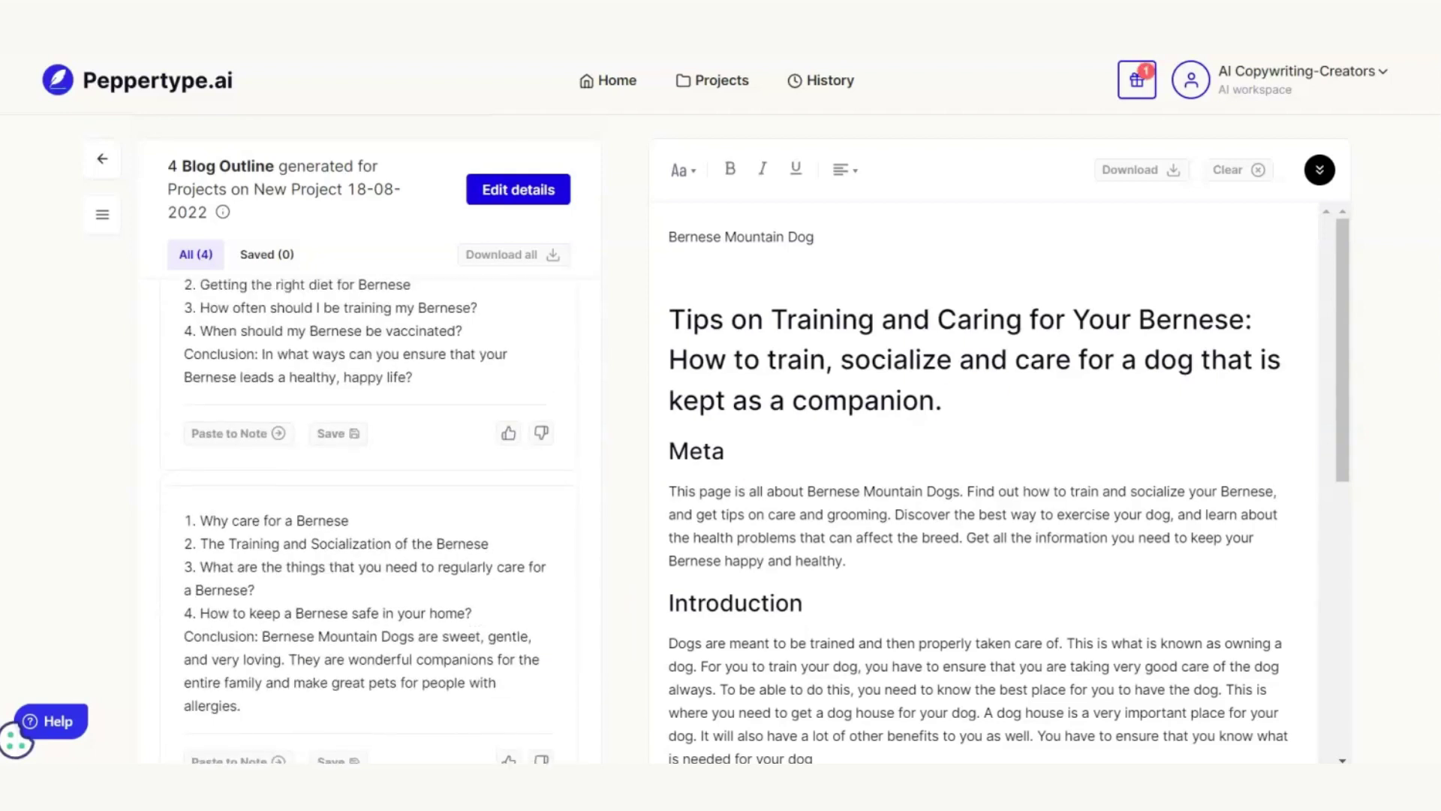
scroll(368, 518, "up", 1)
scroll(368, 518, "down", 1)
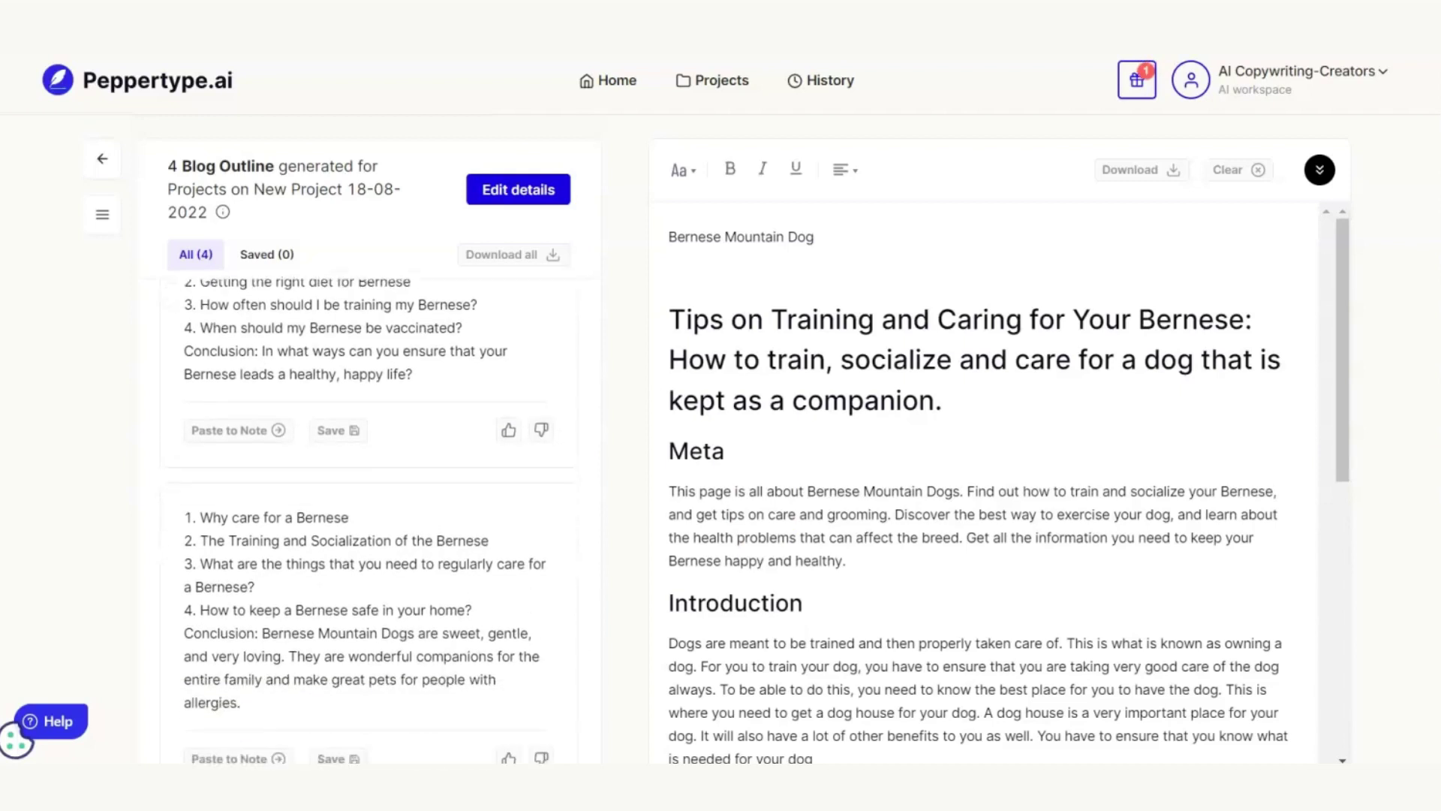
scroll(368, 518, "down", 1)
scroll(368, 518, "down", 1)
scroll(368, 518, "up", 6)
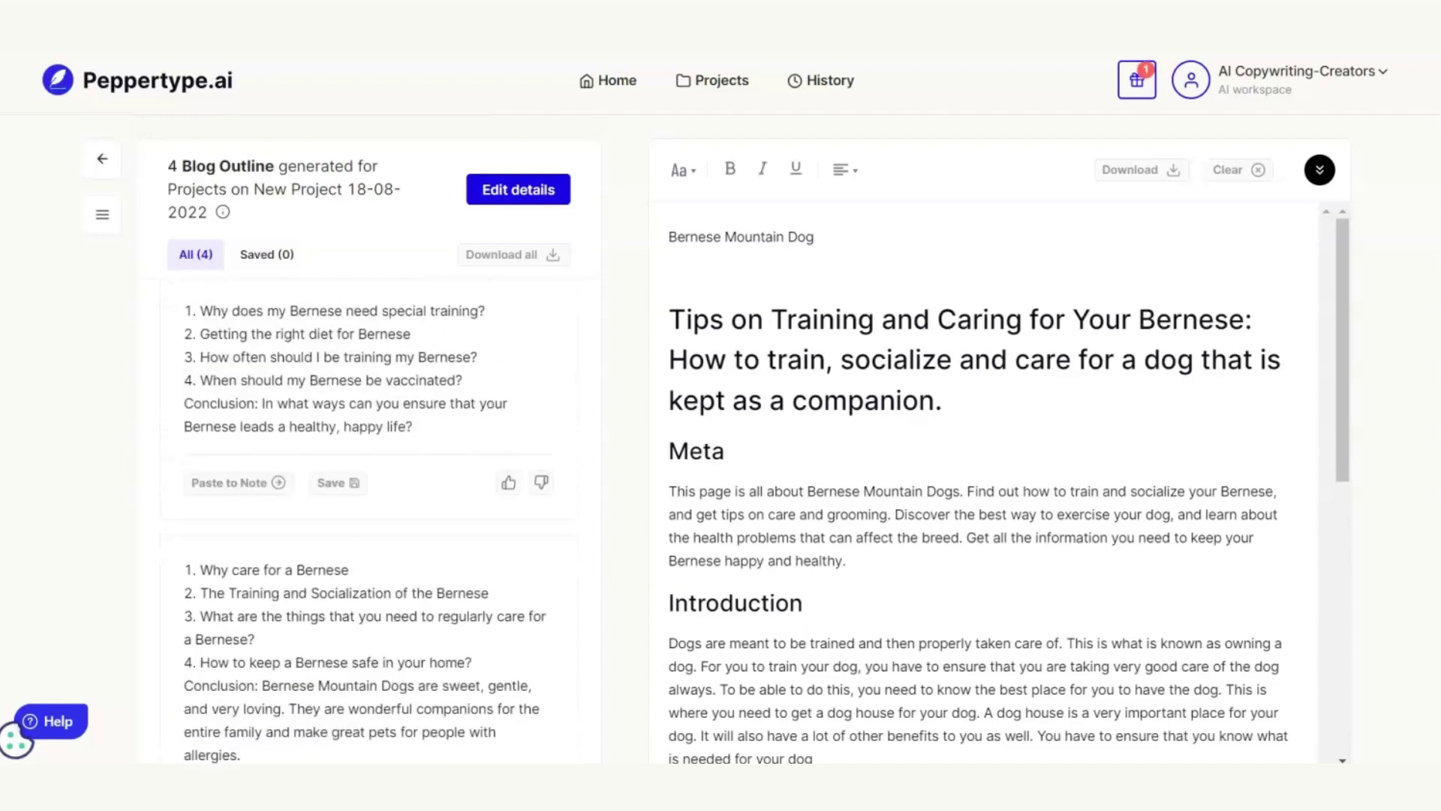
scroll(367, 518, "up", 1)
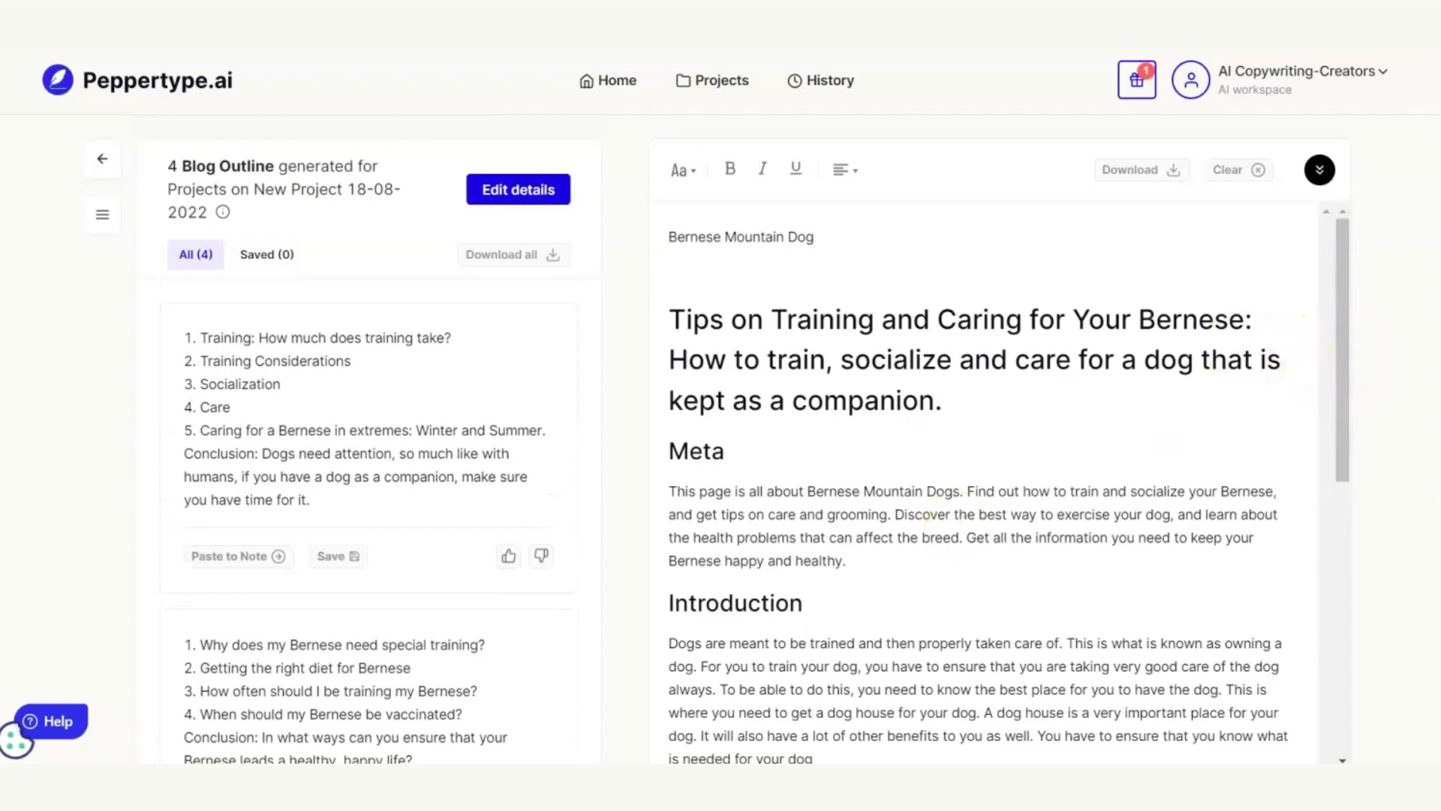
scroll(368, 526, "down", 6)
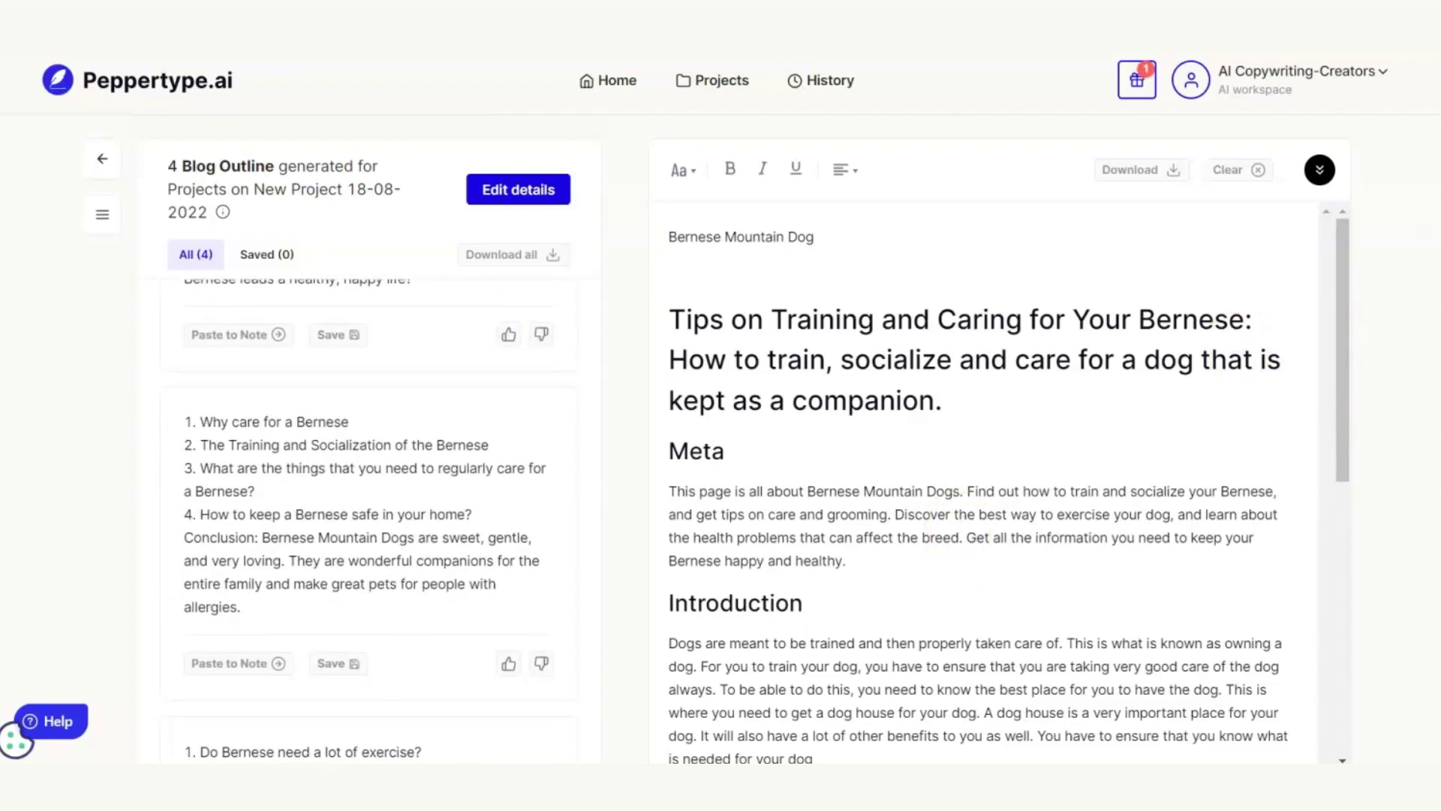
scroll(598, 692, "down", 4)
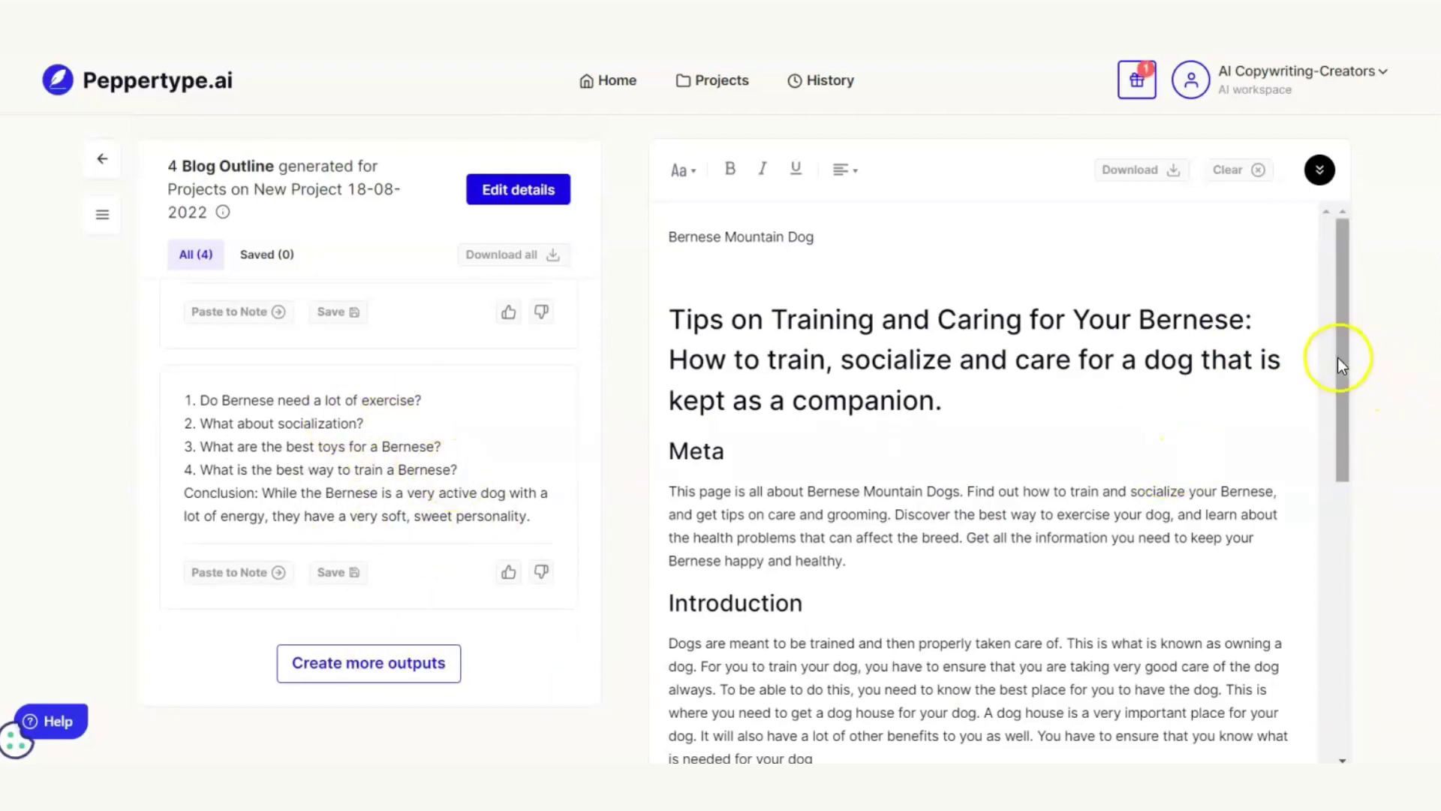
- Replace the instruction under the Outline heading with the generated outline that starts with "Do Bernese need a lot of exercise?"
left_click_drag(1341, 358, 1363, 569)
left_click_drag(724, 515, 671, 491)
key("BackSpace")
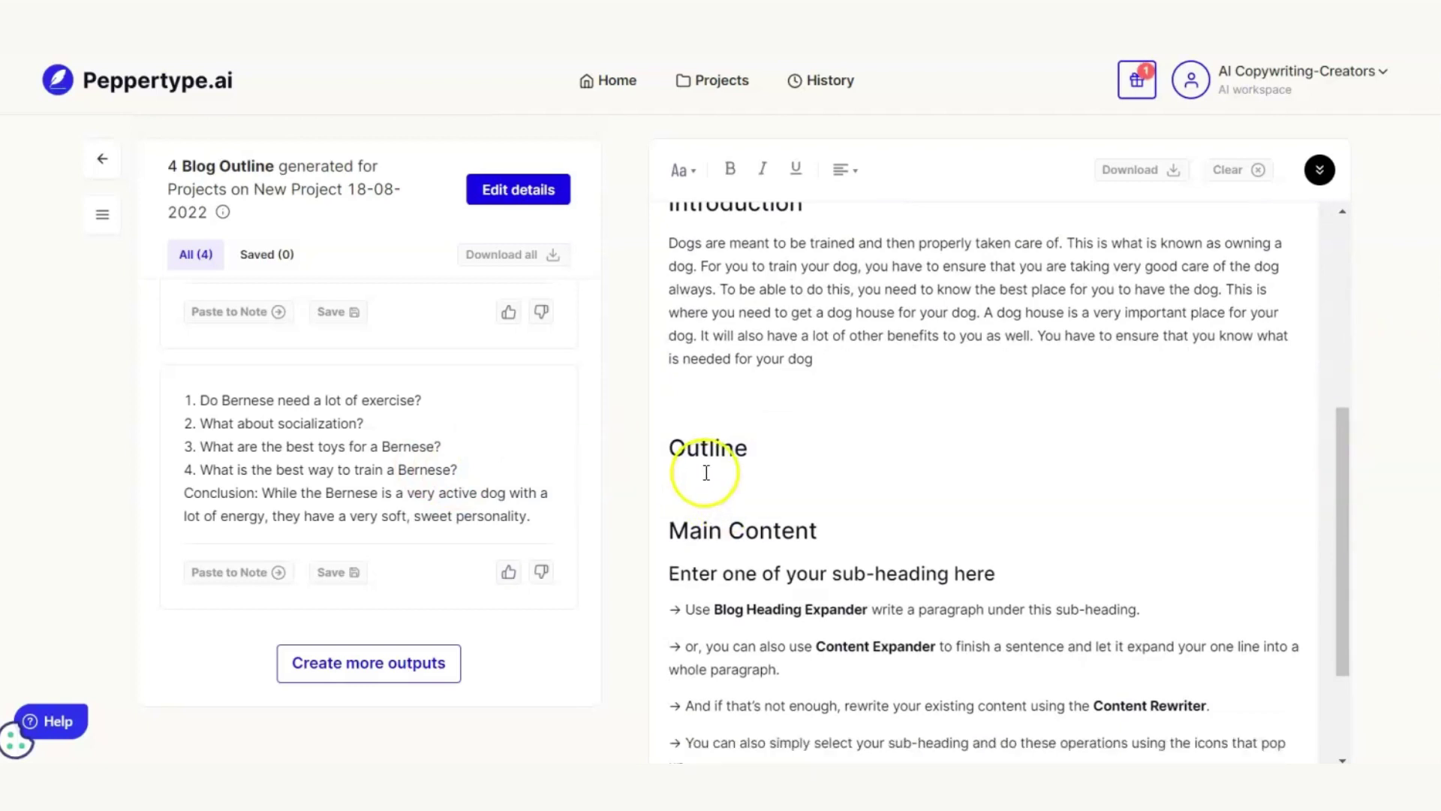
left_click(687, 481)
left_click(241, 572)
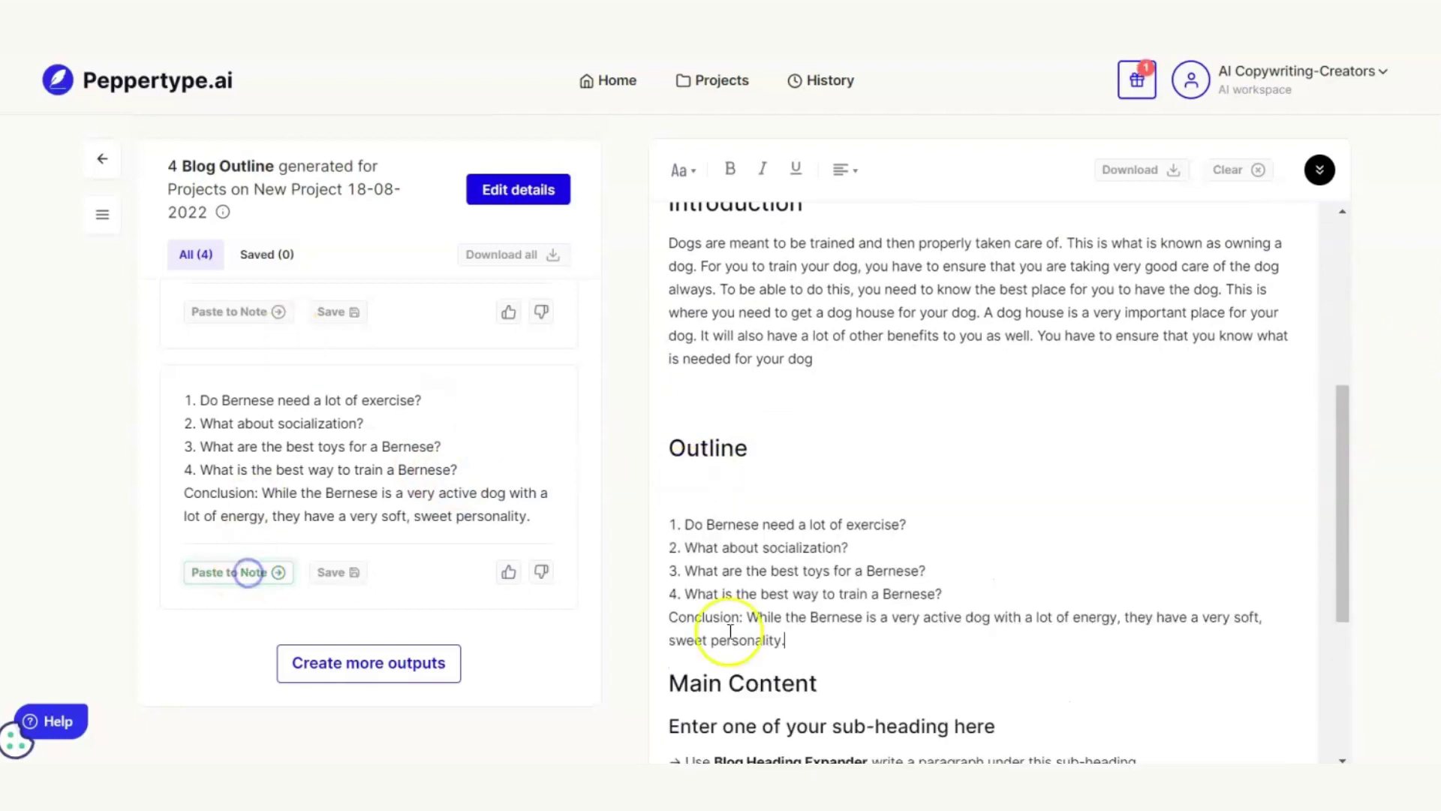
- Remove the blank lines above and below the Outline heading in the note
key("Delete")
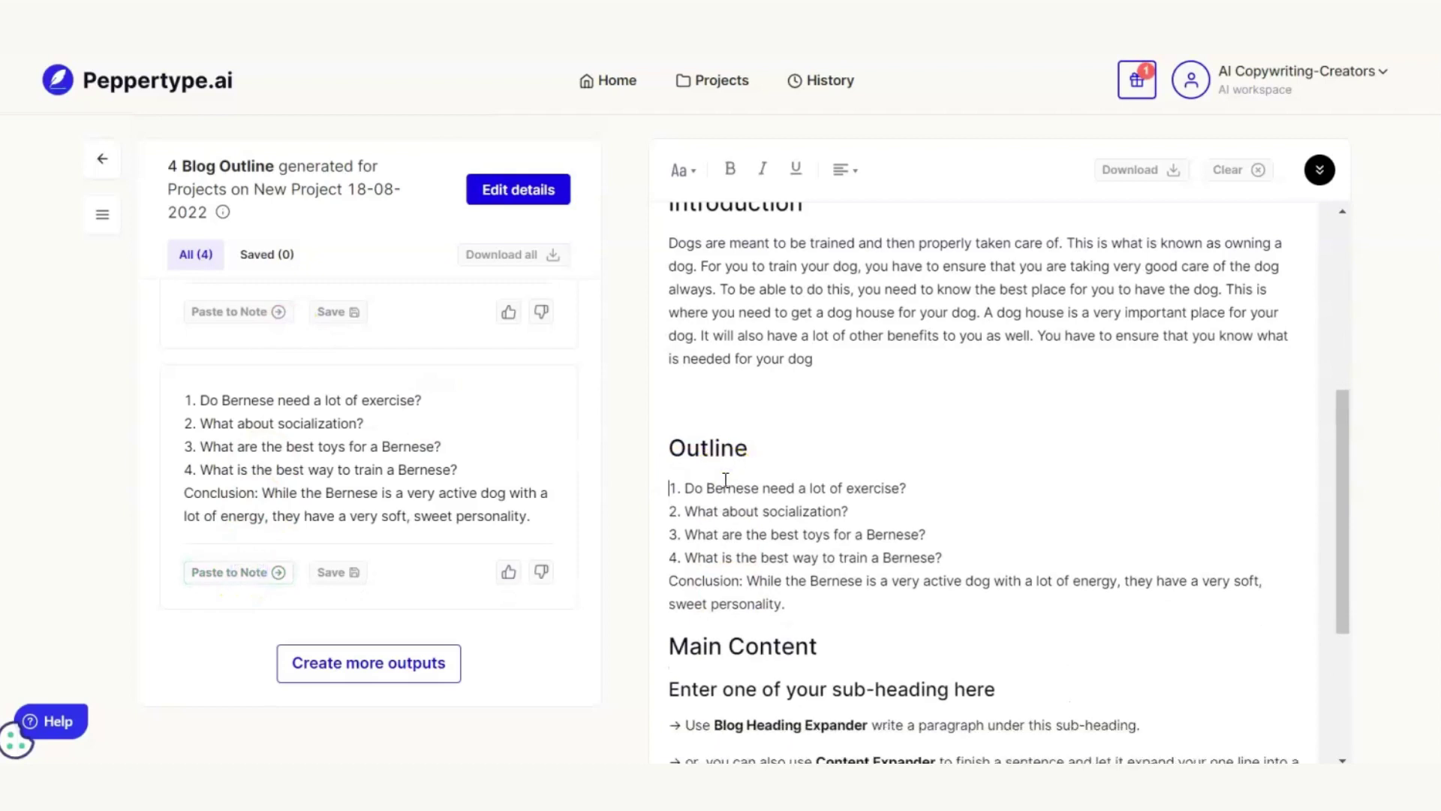
left_click(703, 413)
key("Delete")
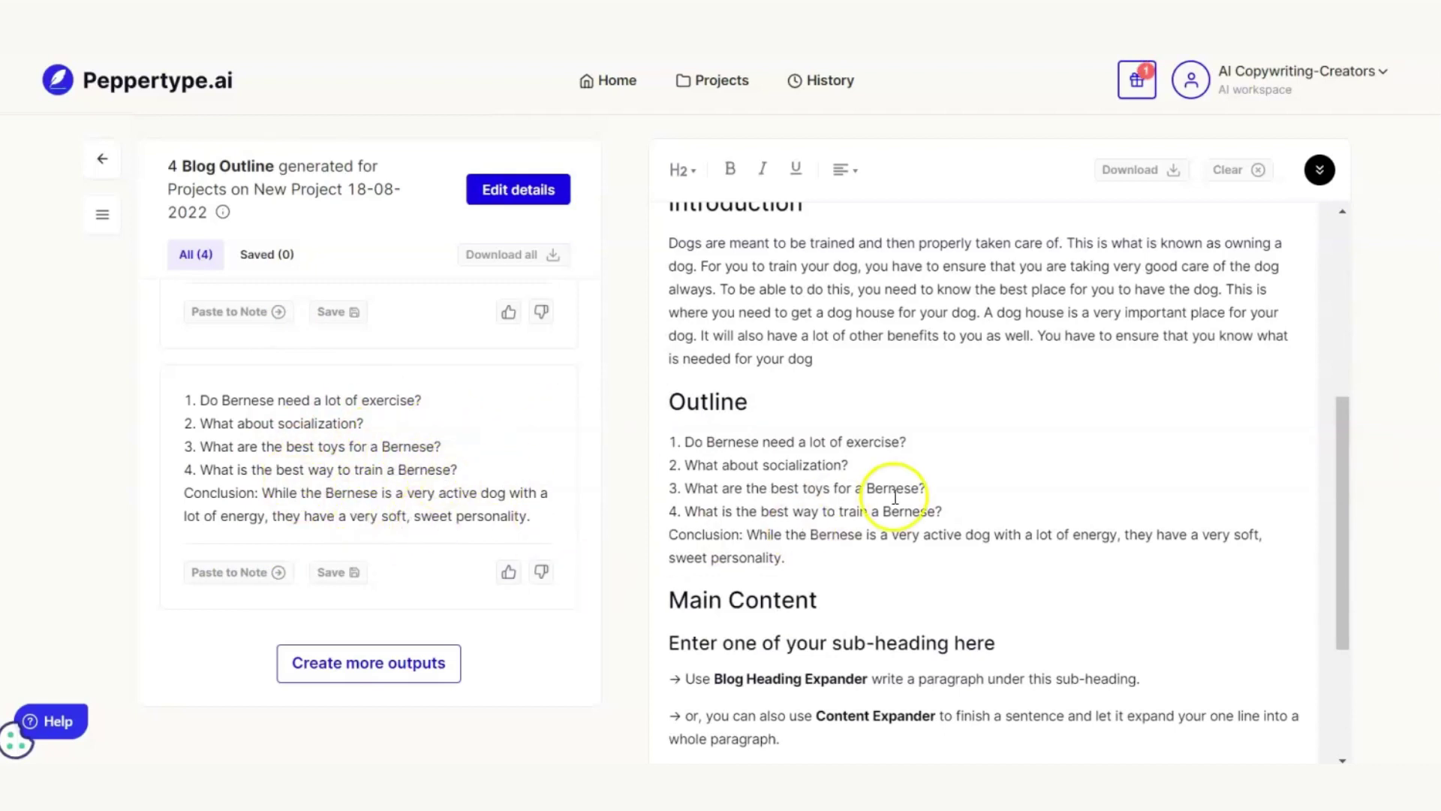
left_click(268, 570)
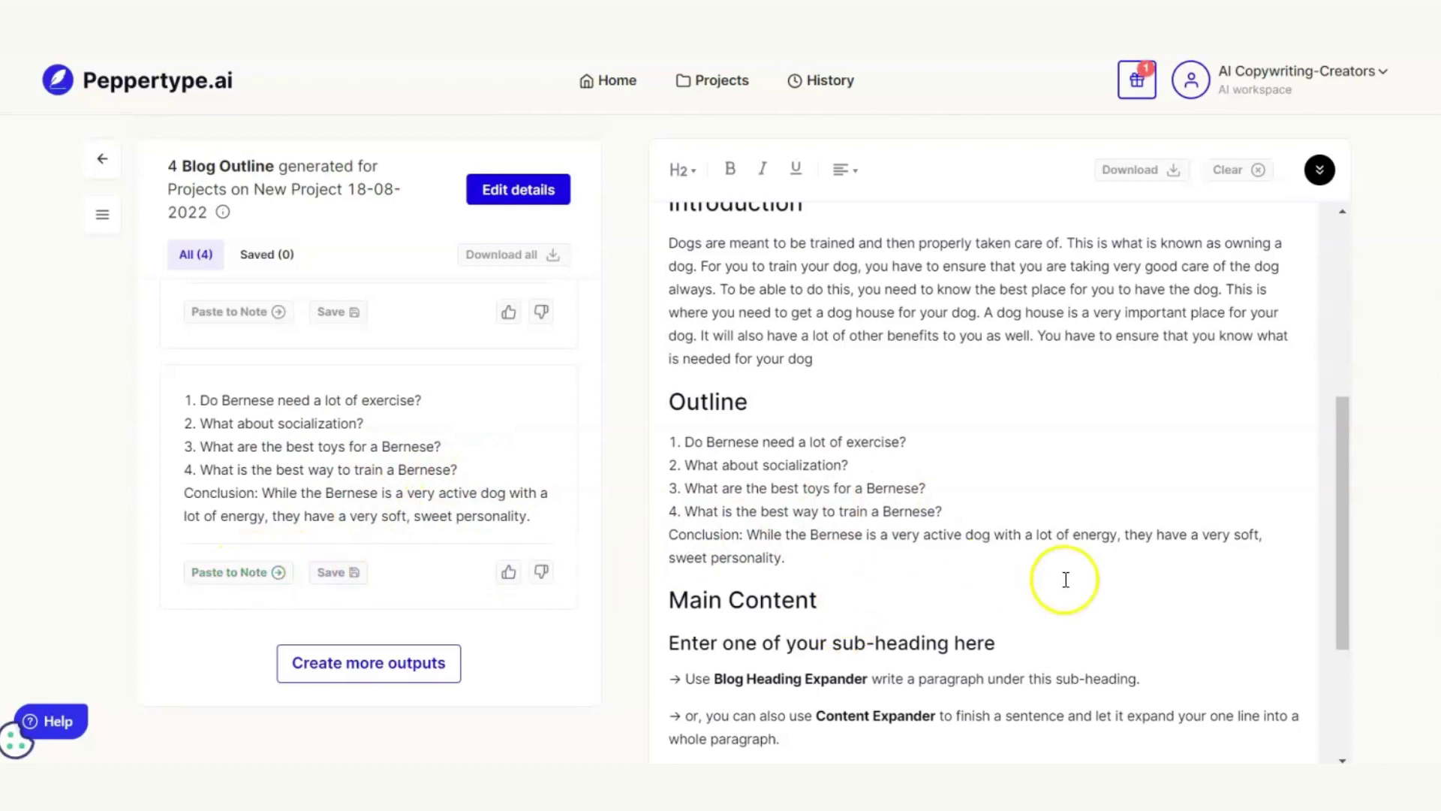
- Open the Blog Heading Expander linked in the note and set its section heading to "Do Bernese need a lot of exercise", copied from the outline
left_click_drag(1345, 569, 1363, 674)
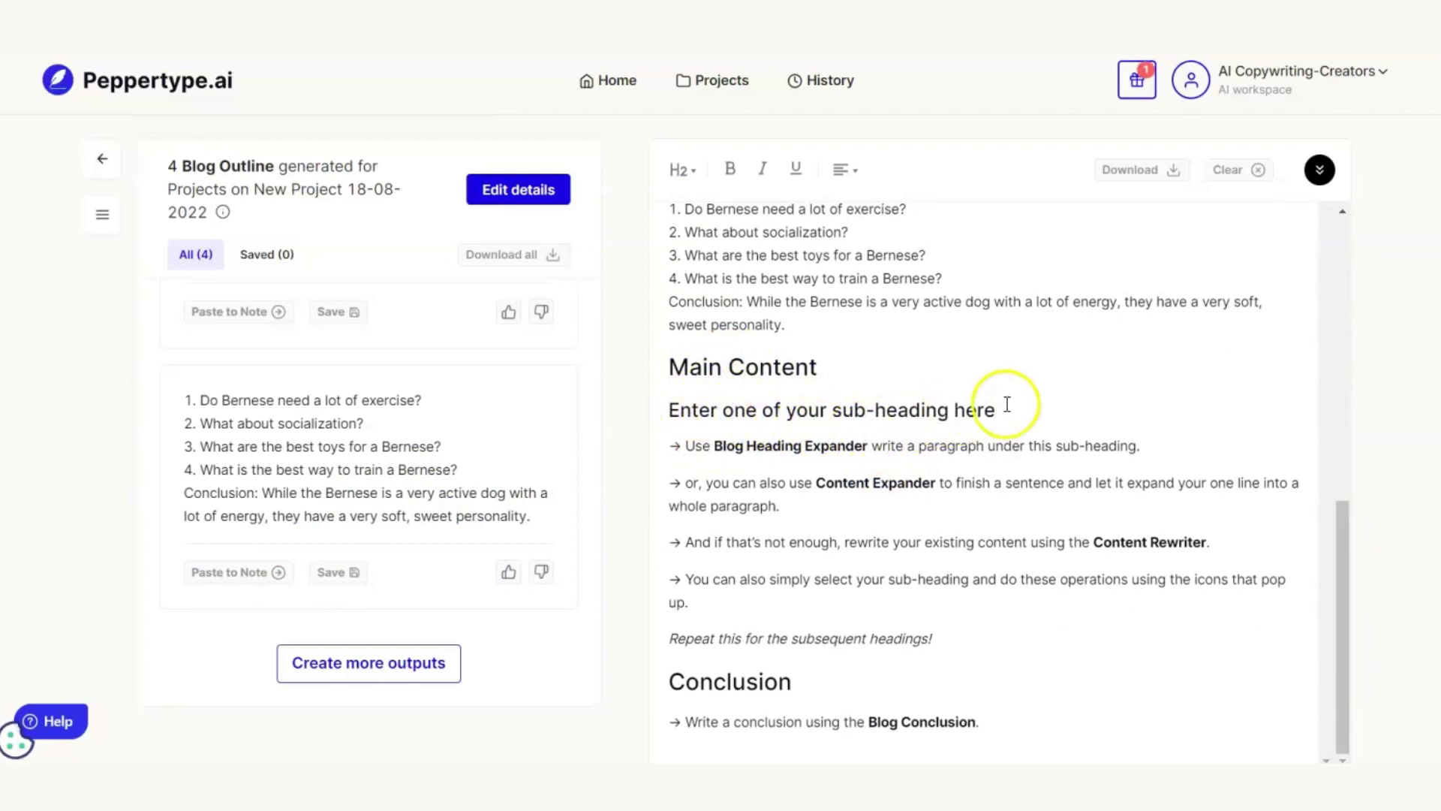
left_click_drag(1352, 601, 1351, 577)
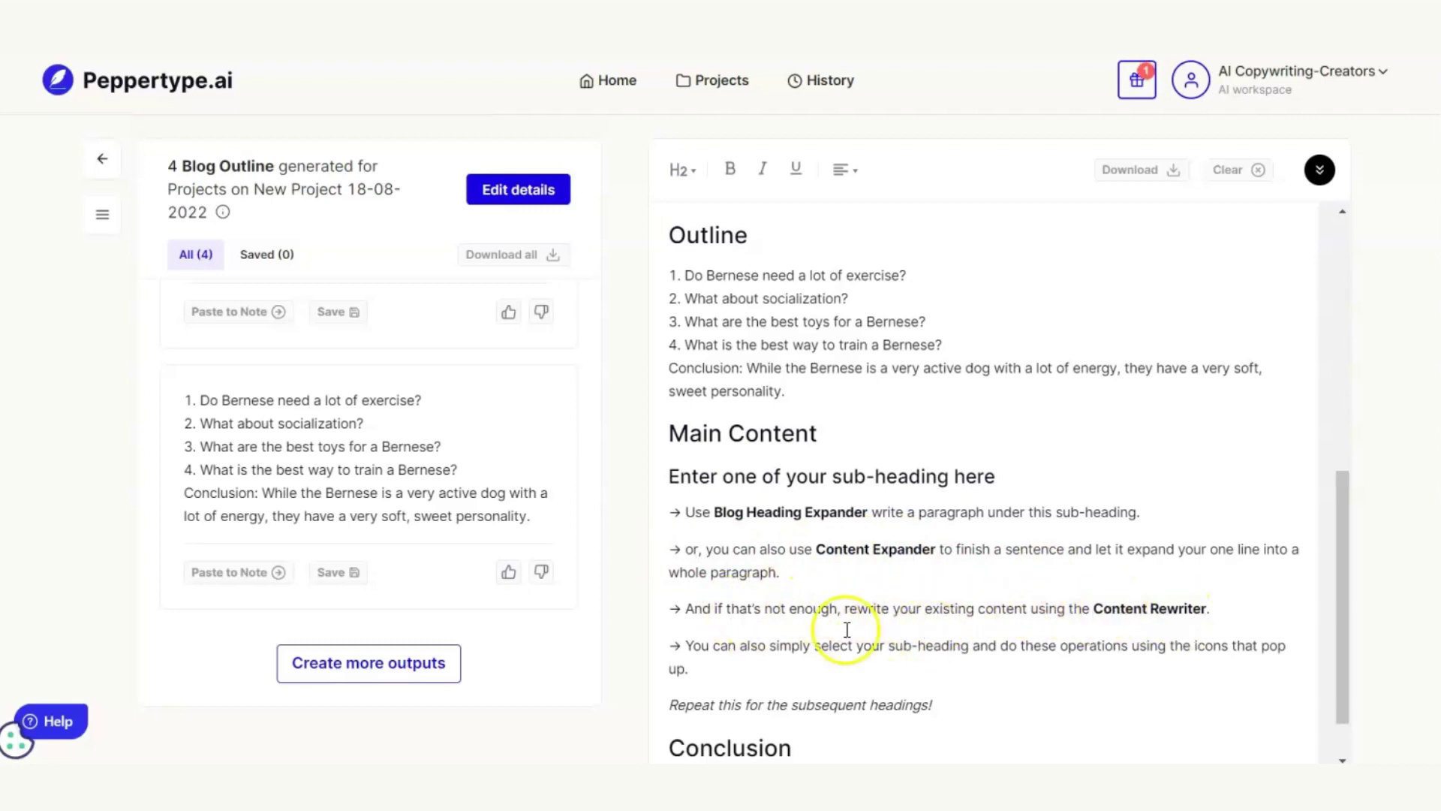
left_click(792, 512)
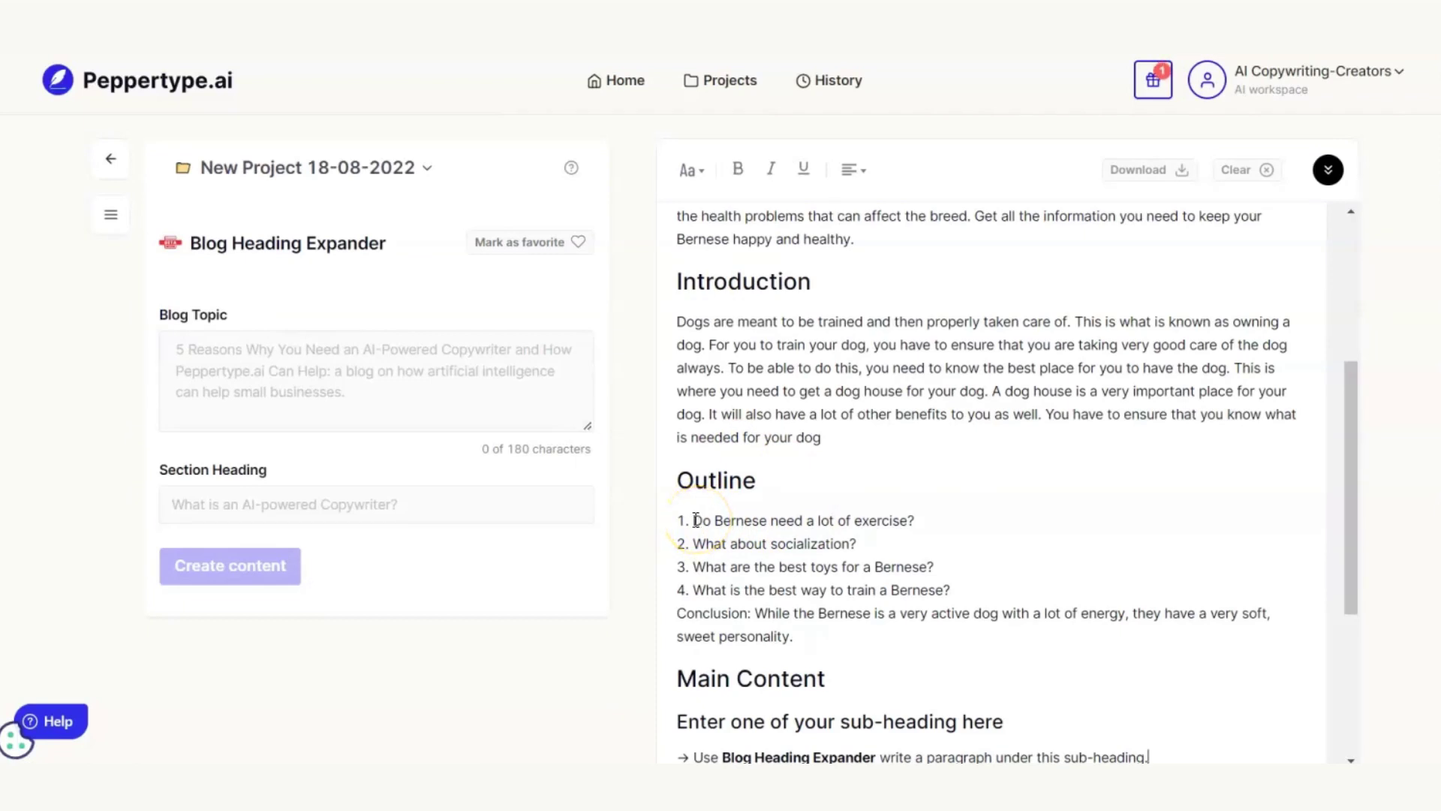
left_click_drag(694, 520, 907, 516)
key("ctrl+c")
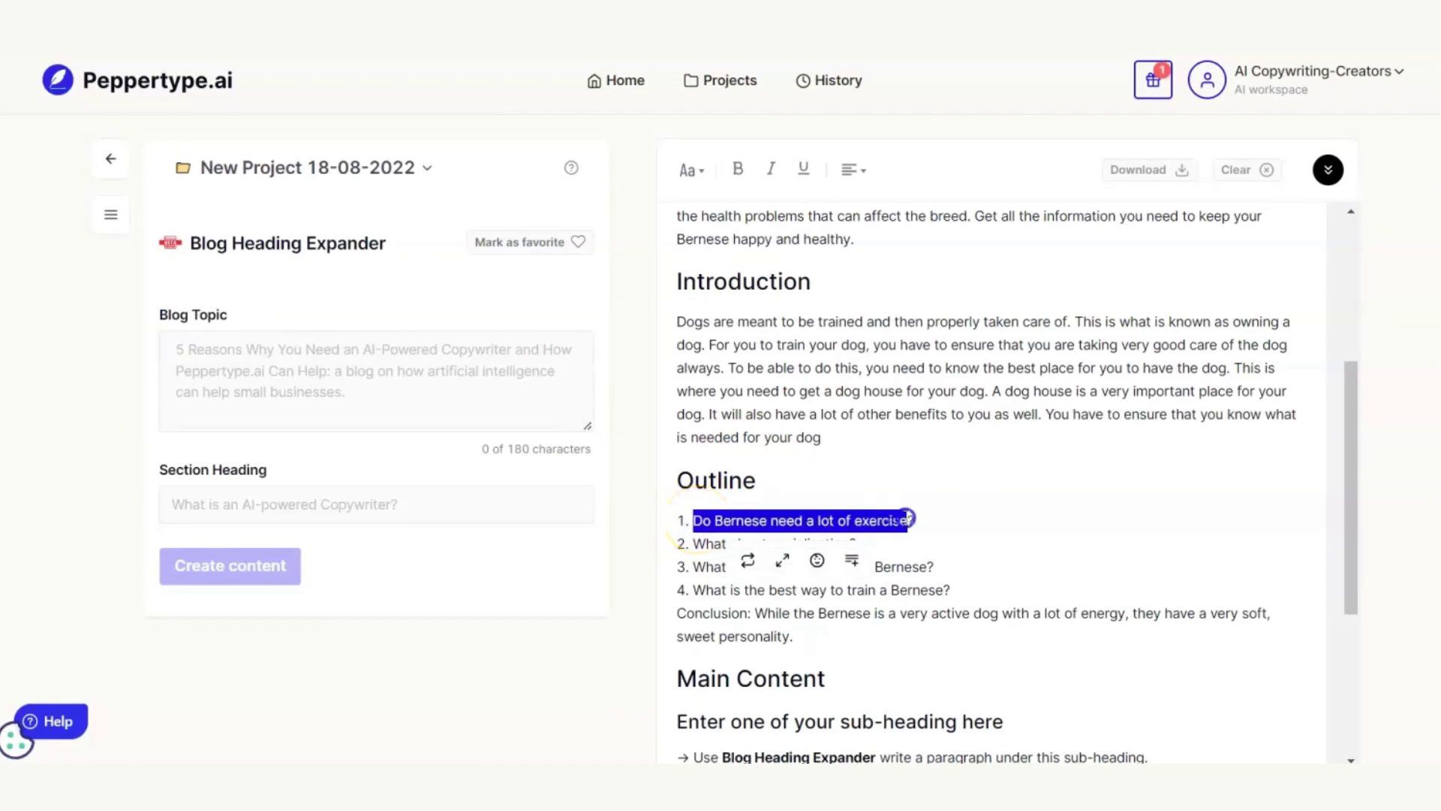
left_click(409, 503)
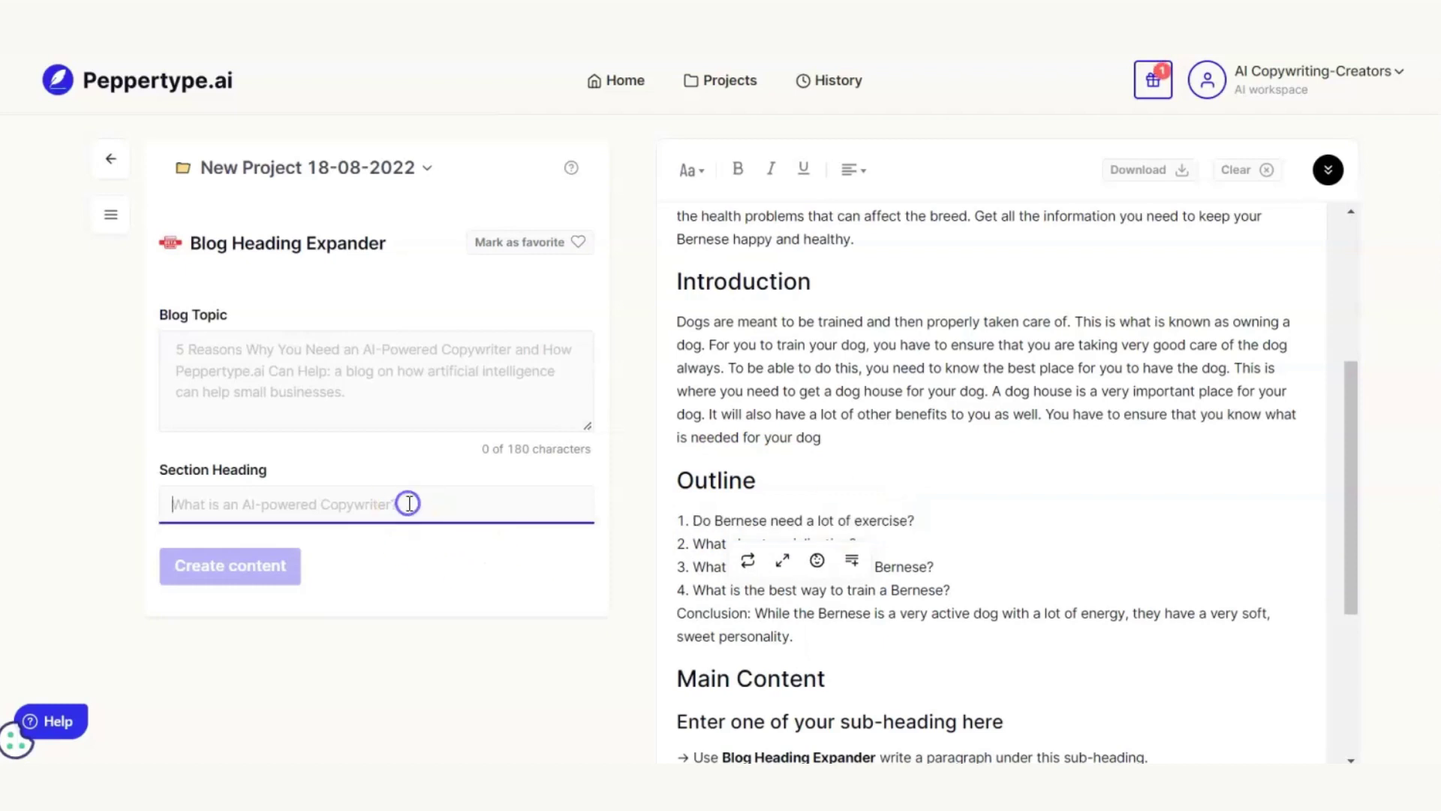
key("ctrl+v")
- Fill the blog topic with the exercise description beginning "Bernese Mountain Dogs need at least an hour of exercise every day" and ending "off-lead time in secure areas"
left_click(323, 361)
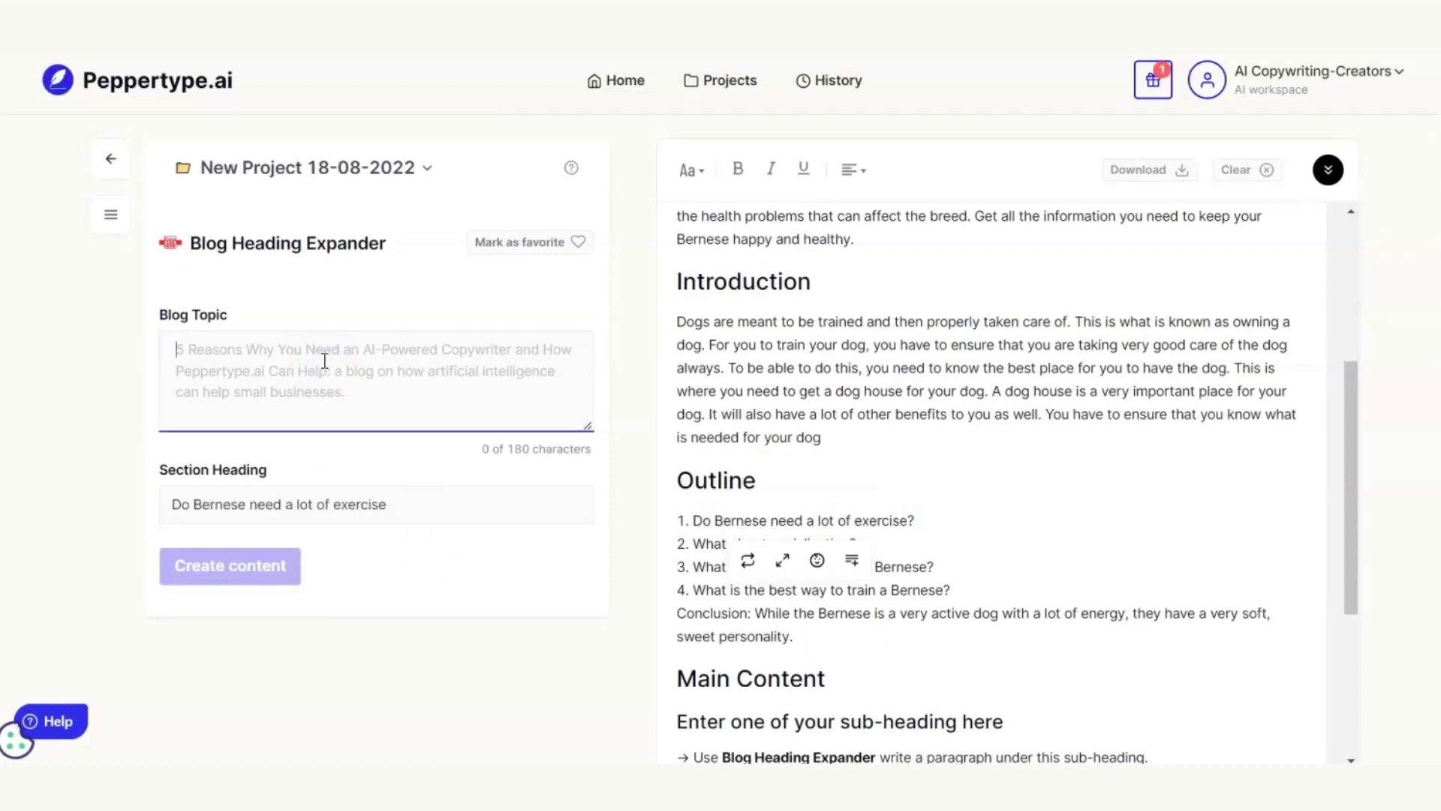
left_click(109, 95)
type("Bernese Mountain Dogs need at least an hour of exercise every day. You can do this over a number of walks in a day. Bernese Mountain Dogs with some off-lead time in secure areas")
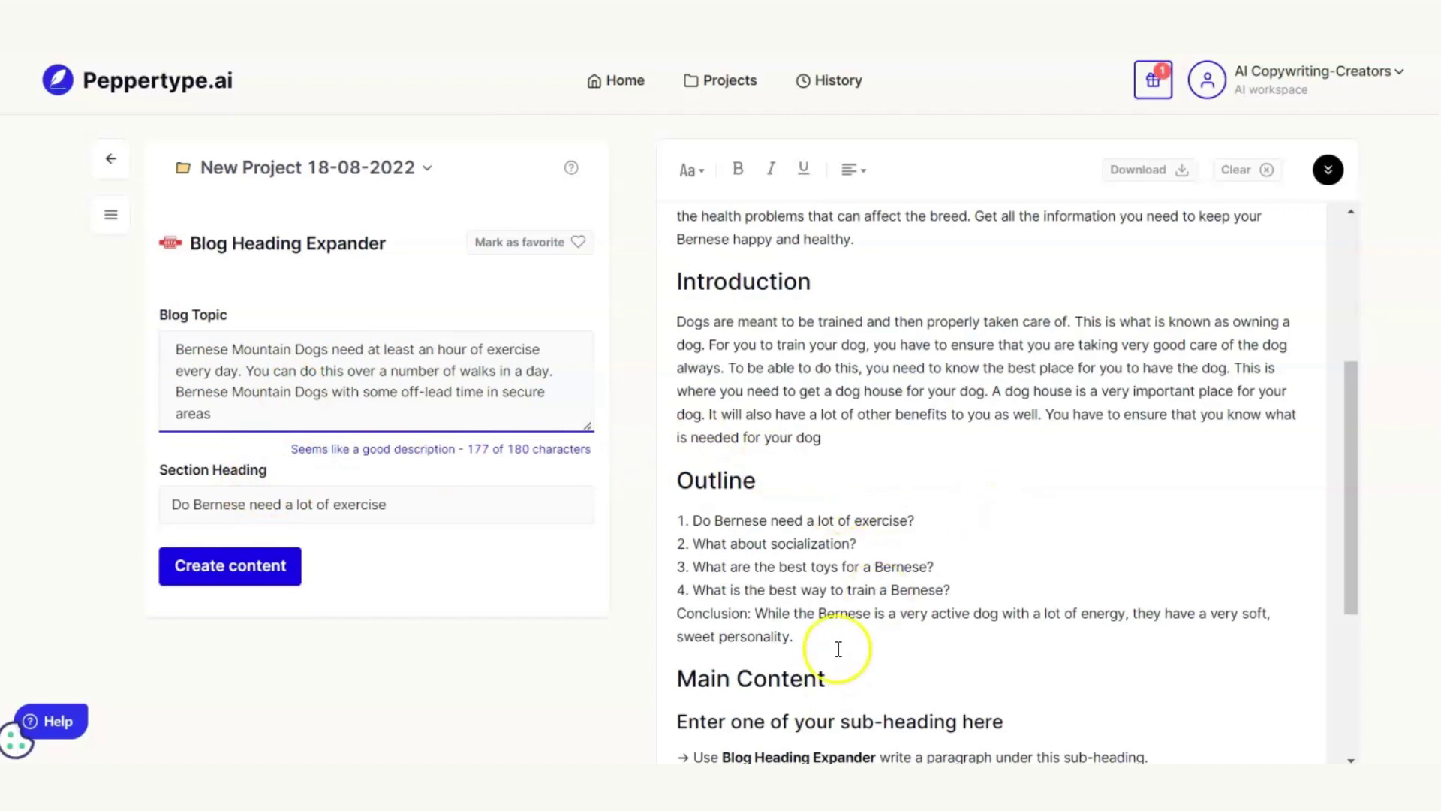
- Insert blank lines below the first outline point in the note and generate the section content with the Blog Heading Expander
key("Return")
key("Return")
key("Return")
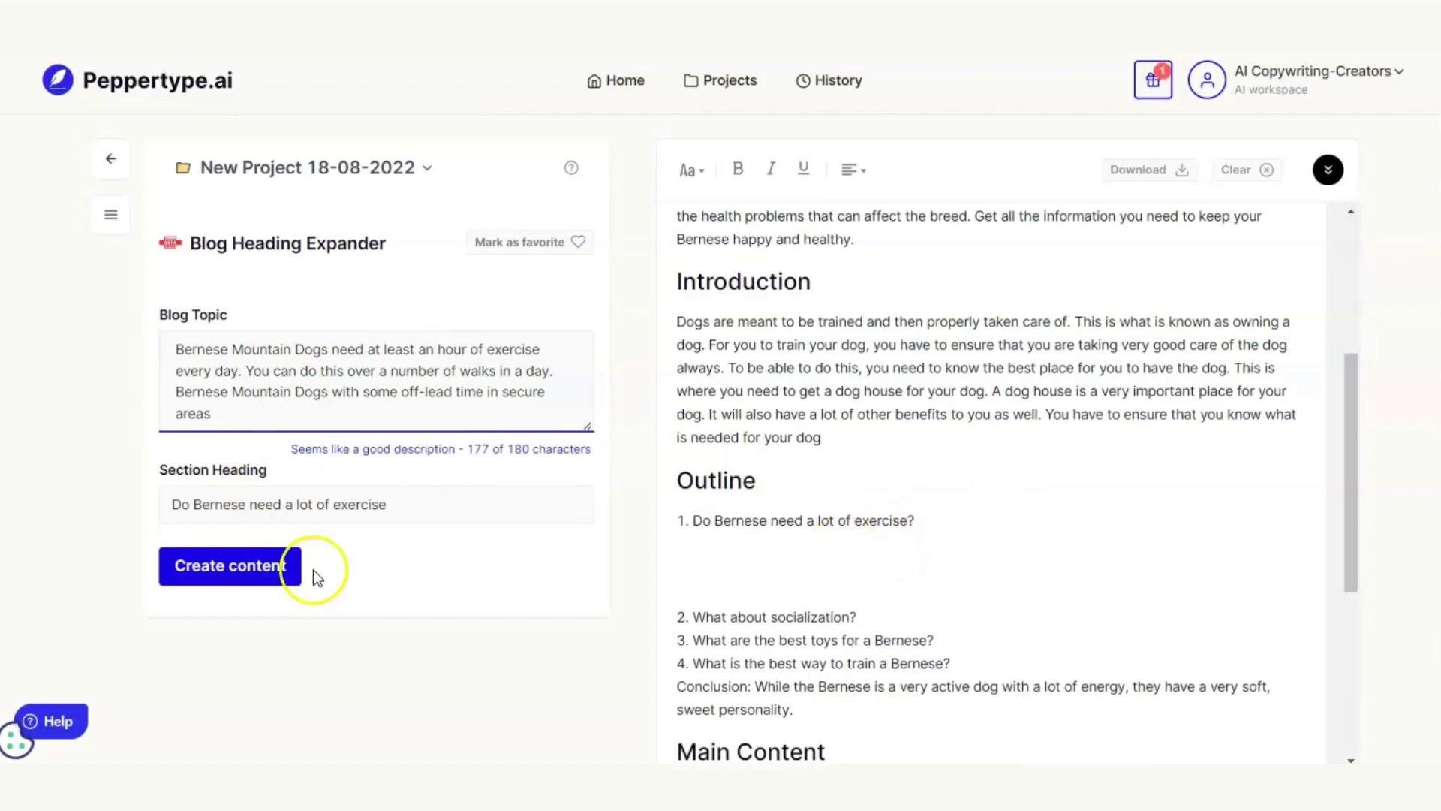
left_click(237, 572)
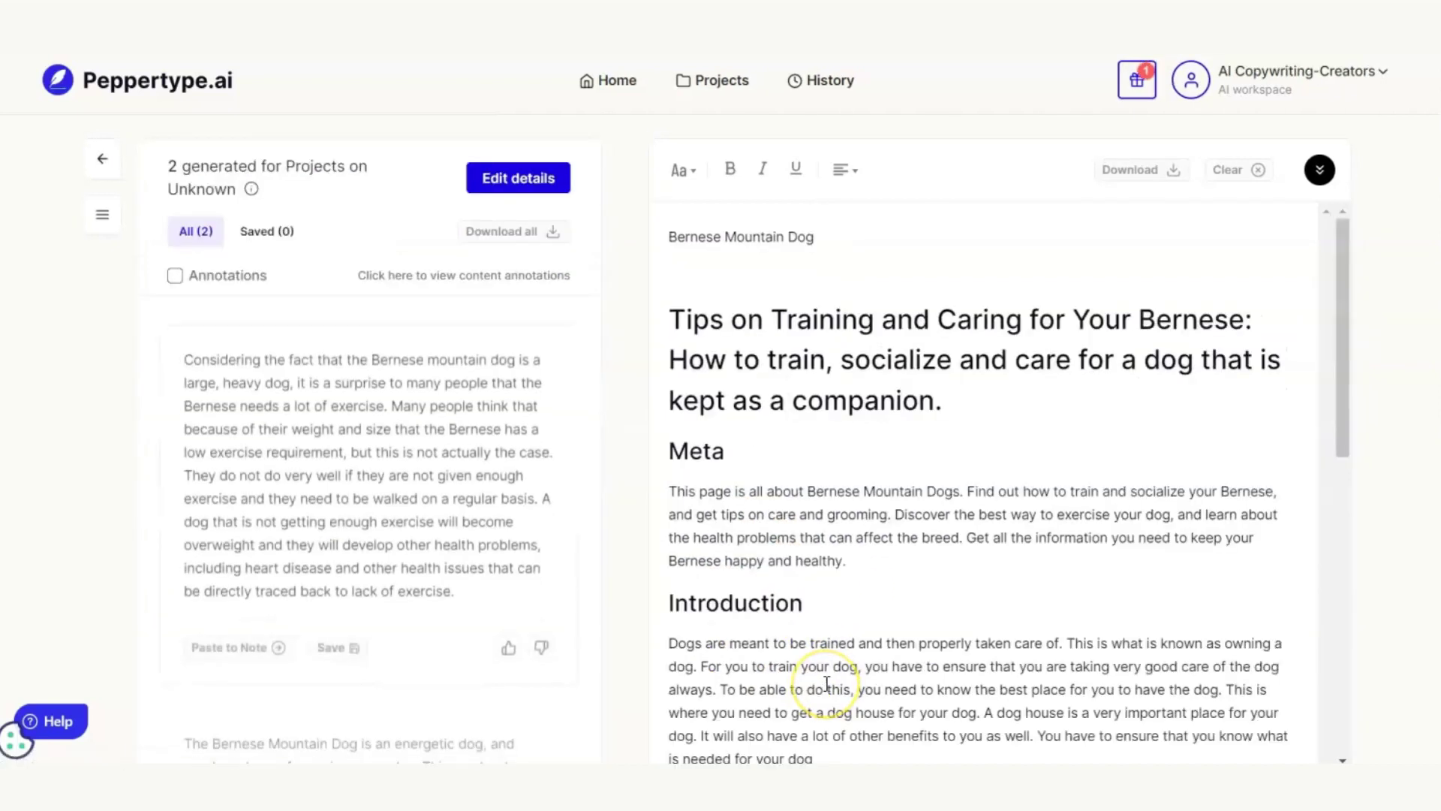
- Paste the first generated paragraph under "1. Do Bernese need a lot of exercise?" and remove the extra blank line above it
left_click_drag(1345, 360, 1371, 498)
left_click(808, 561)
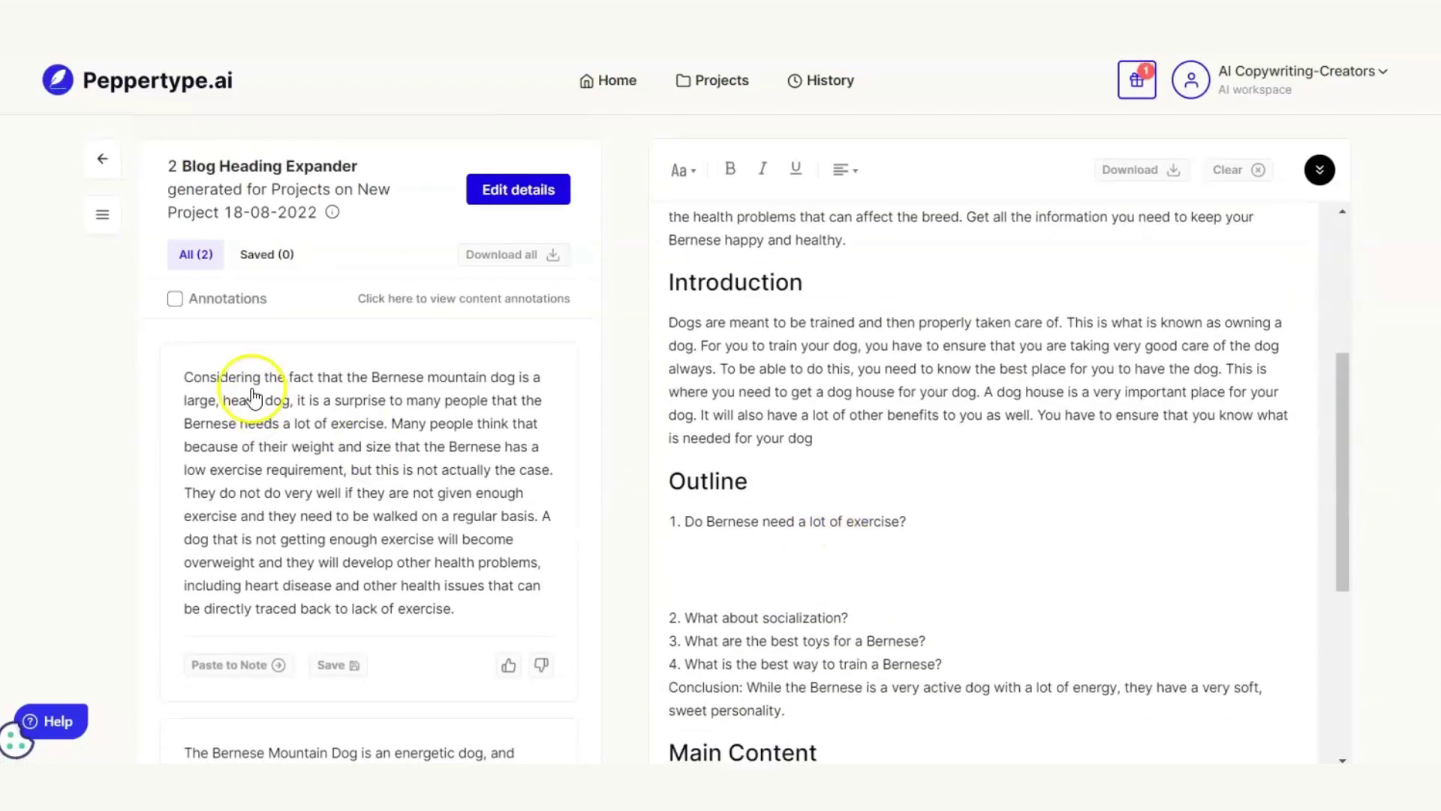
left_click(256, 670)
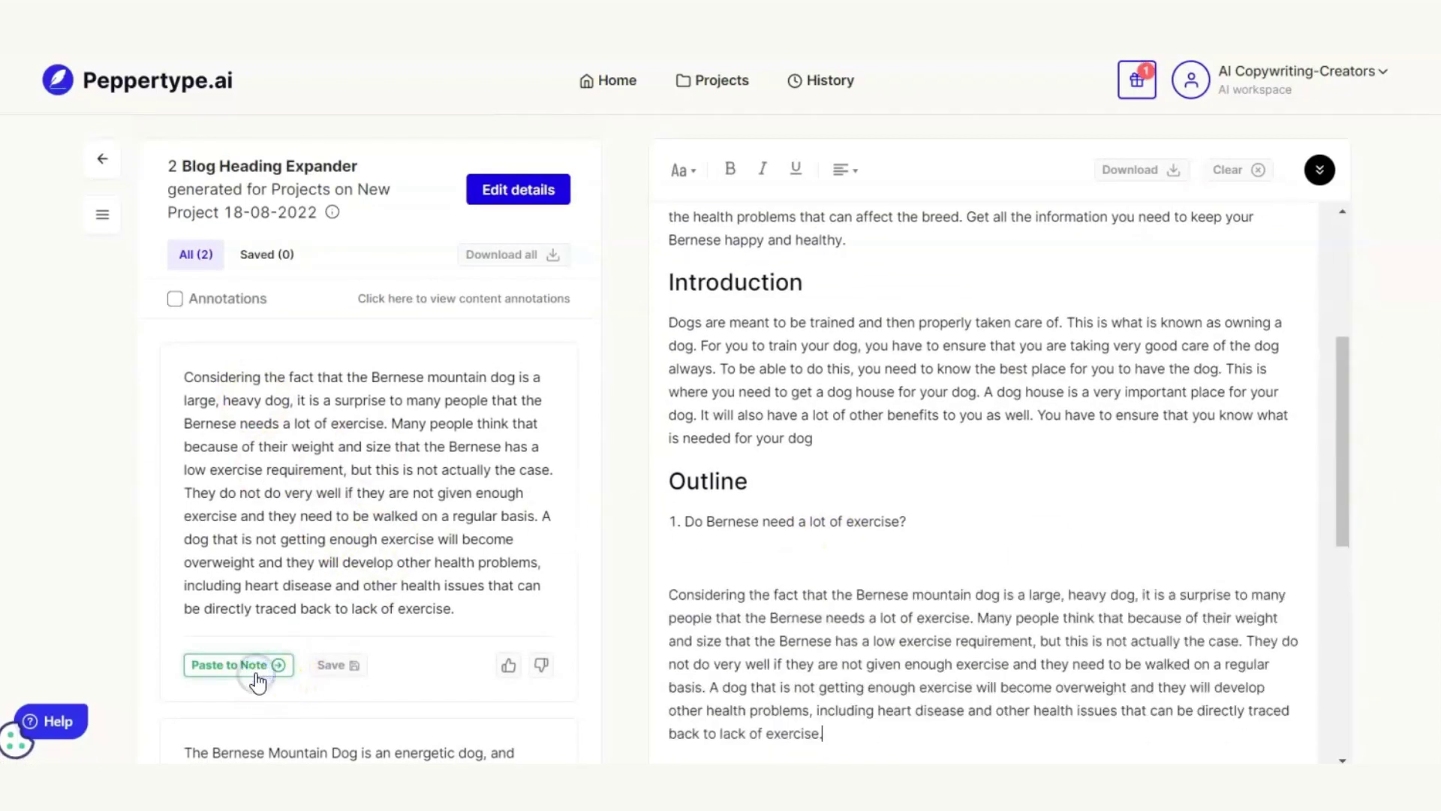
left_click(791, 562)
key("Delete")
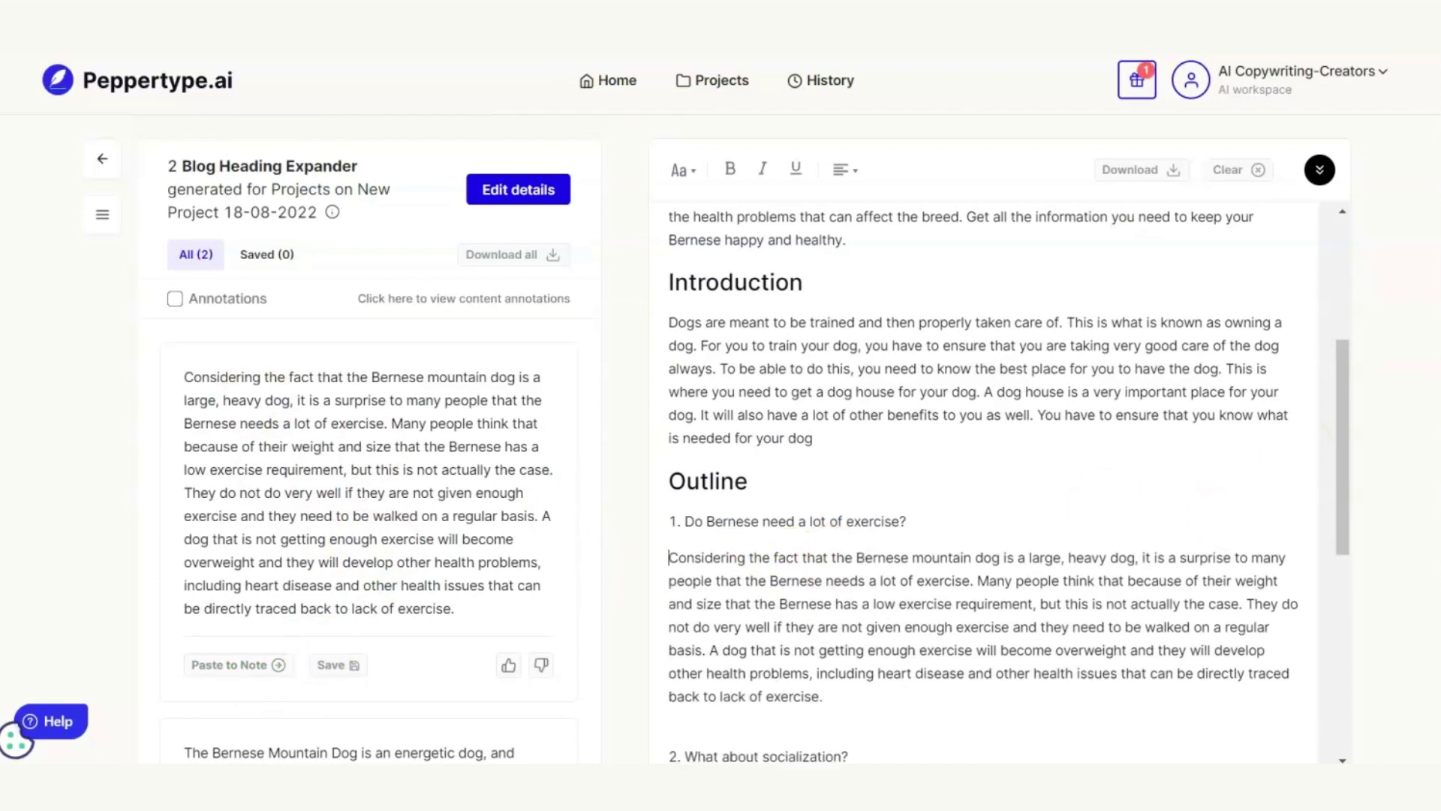
- Add an empty line below "2. What about socialization?" in the outline and reopen the Blog Heading Expander's input details
scroll(367, 545, "down", 1)
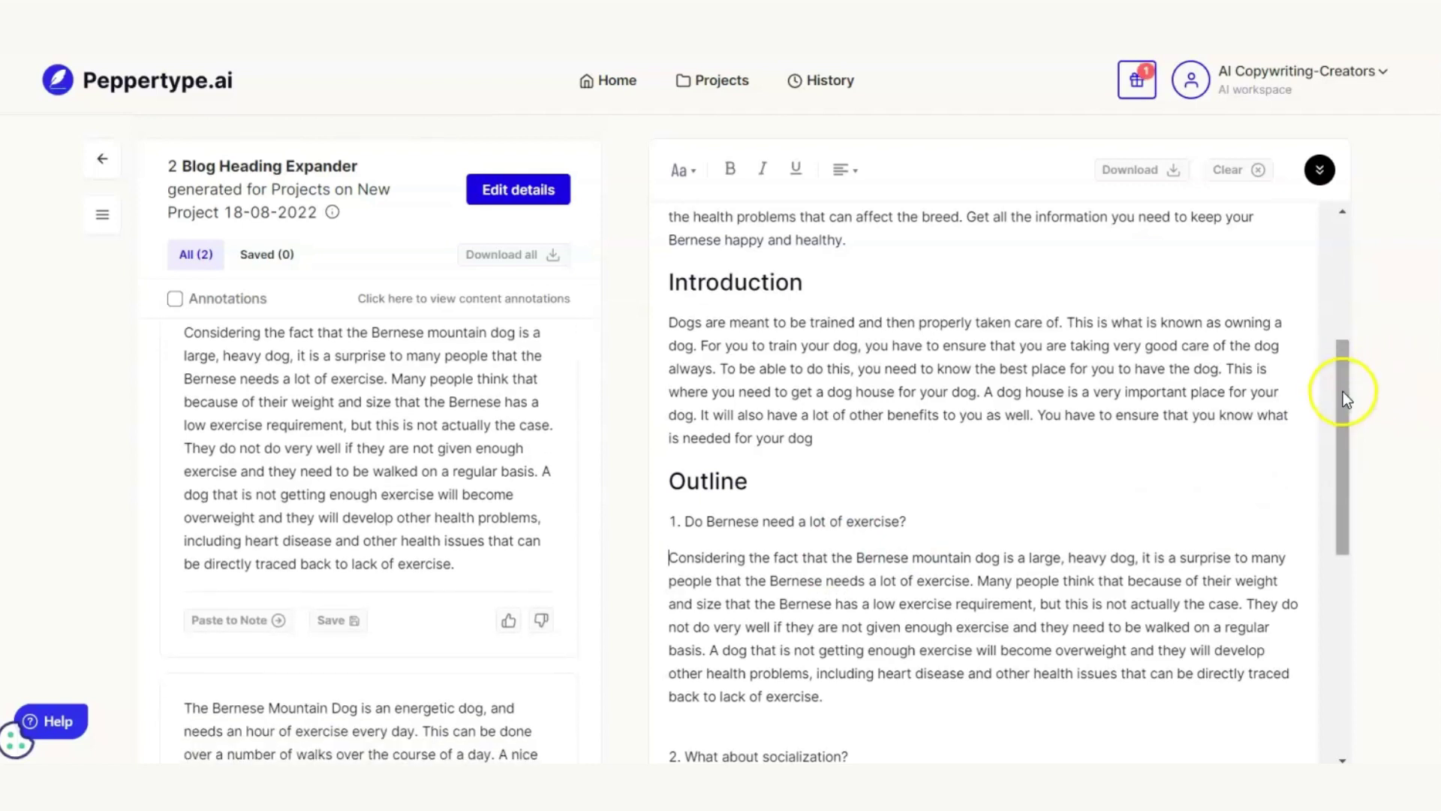
left_click_drag(1344, 391, 1353, 465)
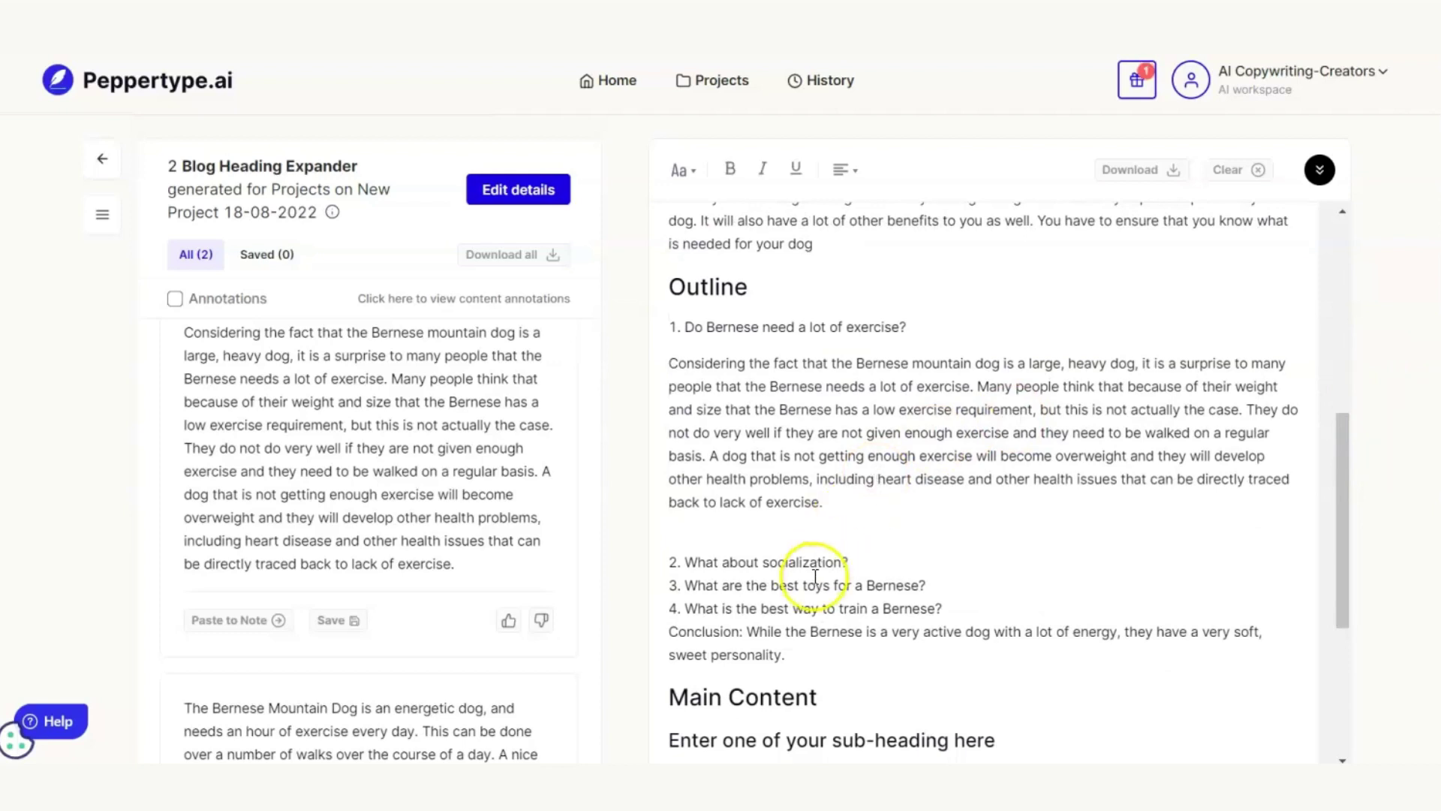
left_click(869, 561)
key("Return")
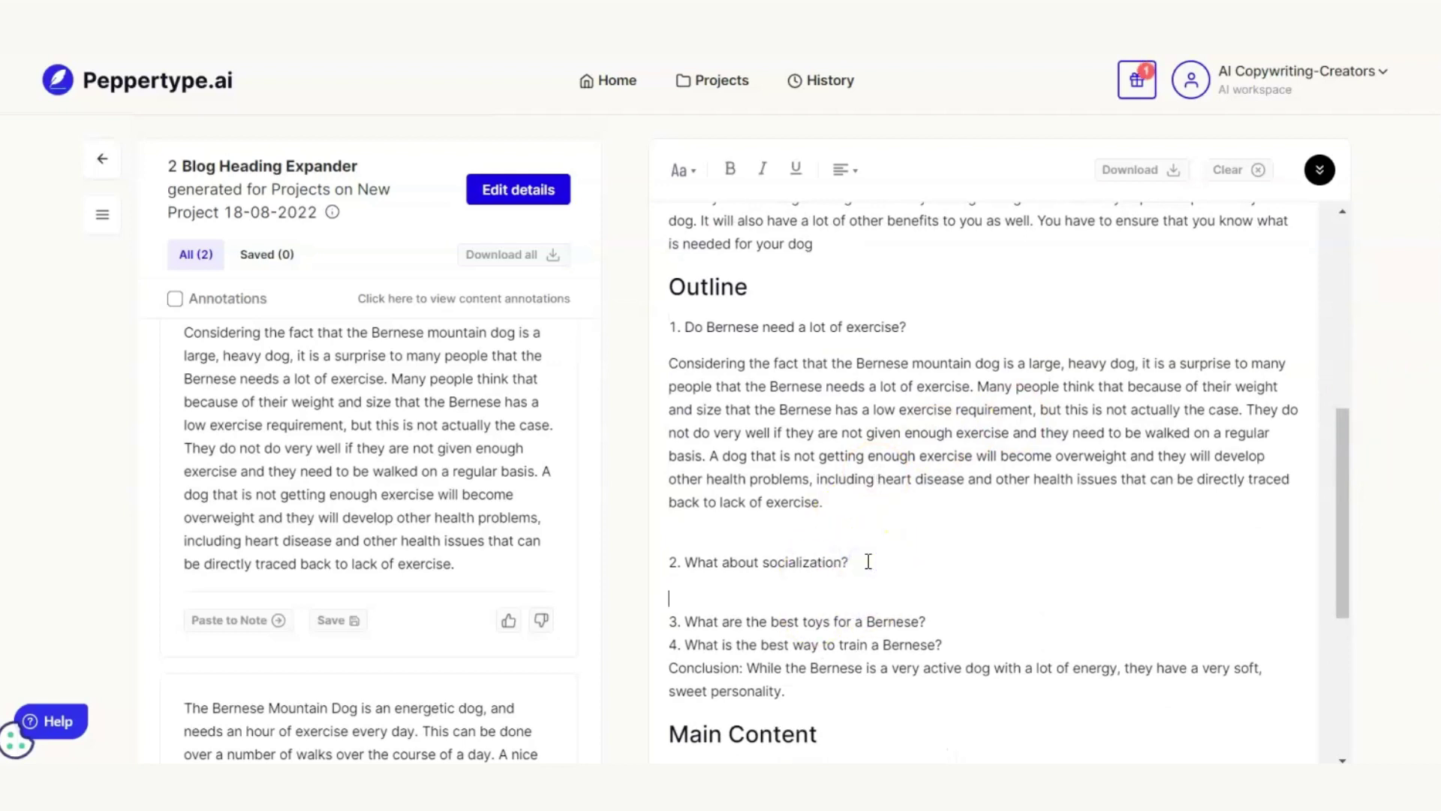
left_click(734, 587)
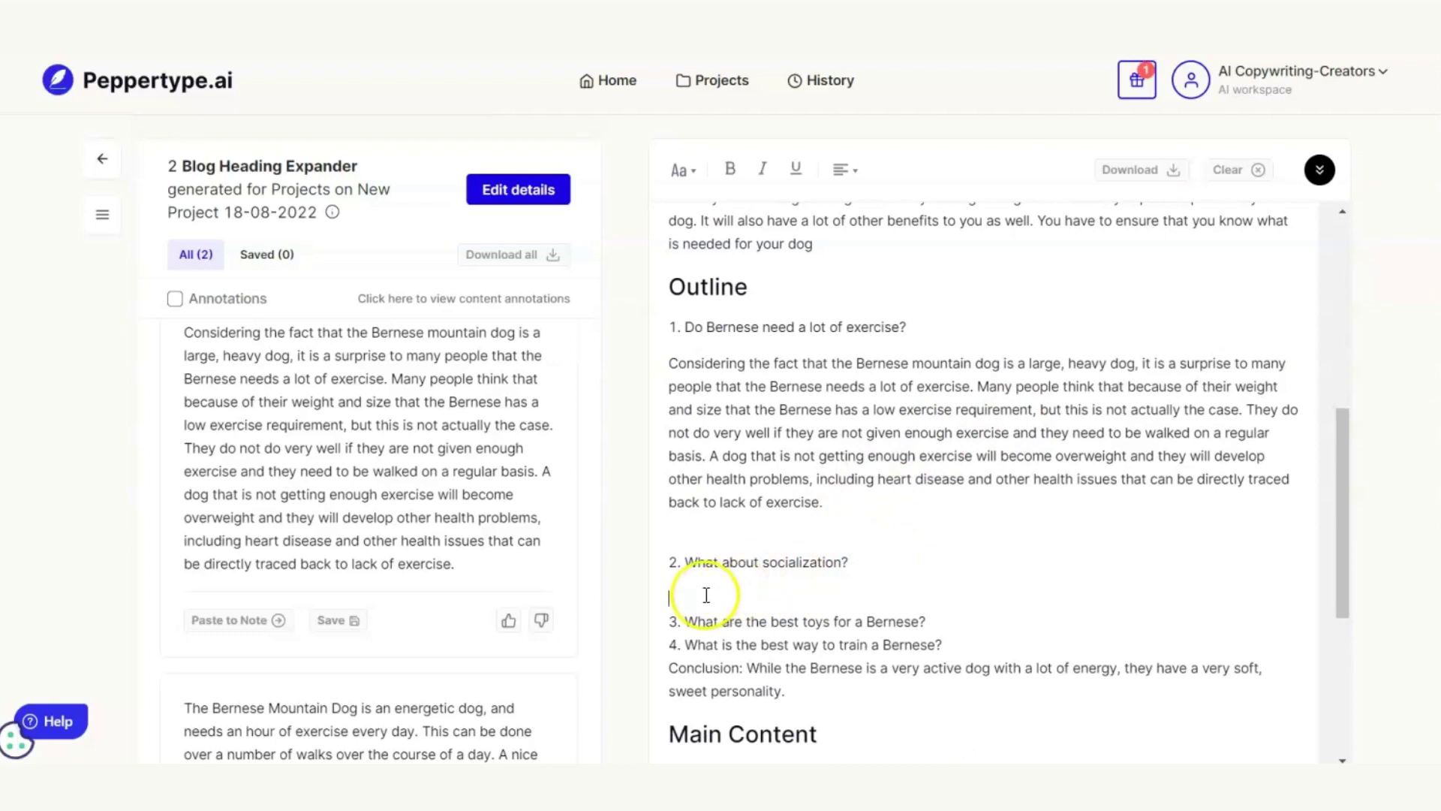
left_click(660, 258)
left_click(501, 189)
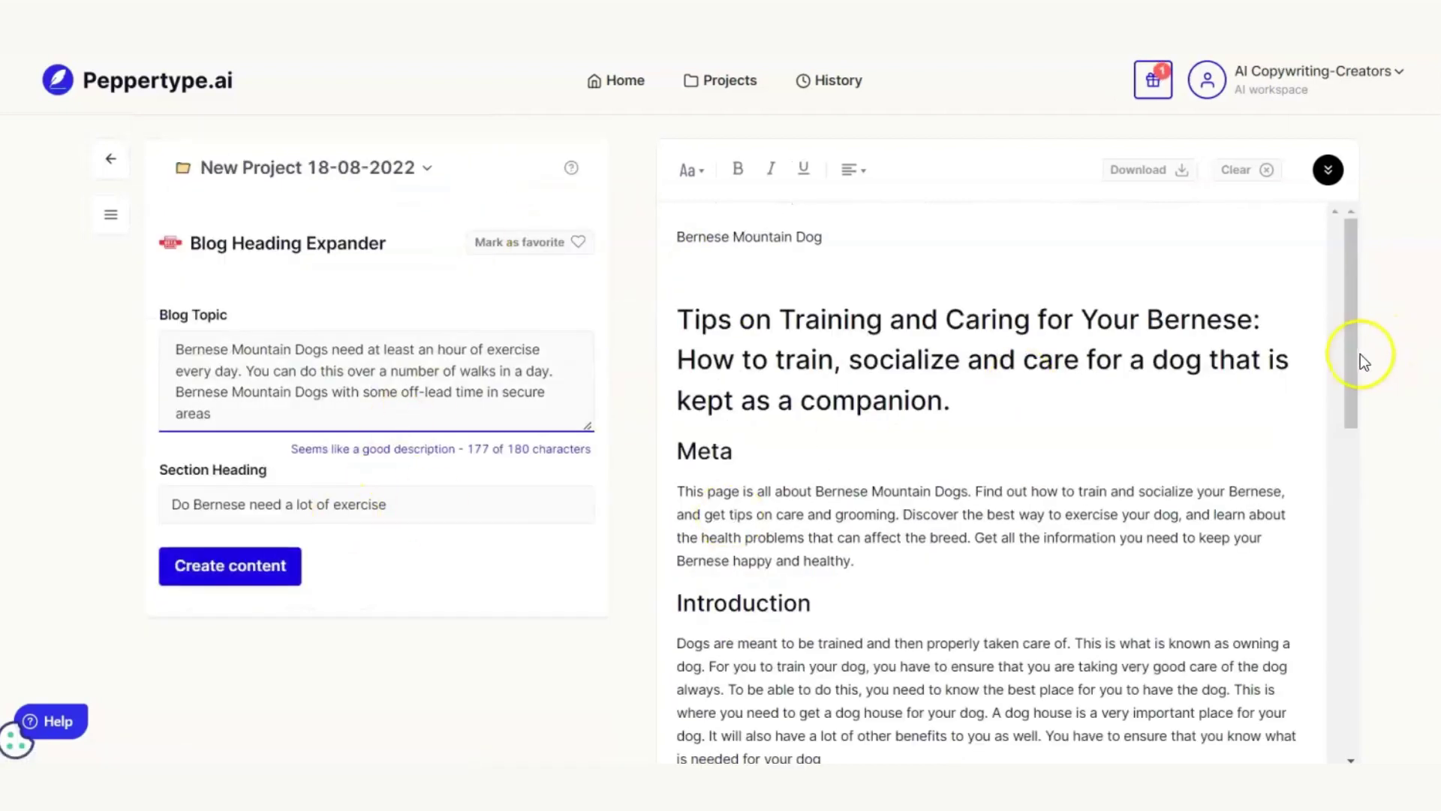
- Insert blank lines in the outline between "4. What is the best way to train a Bernese?" and the "Conclusion:" sentence
left_click_drag(1351, 361, 1354, 598)
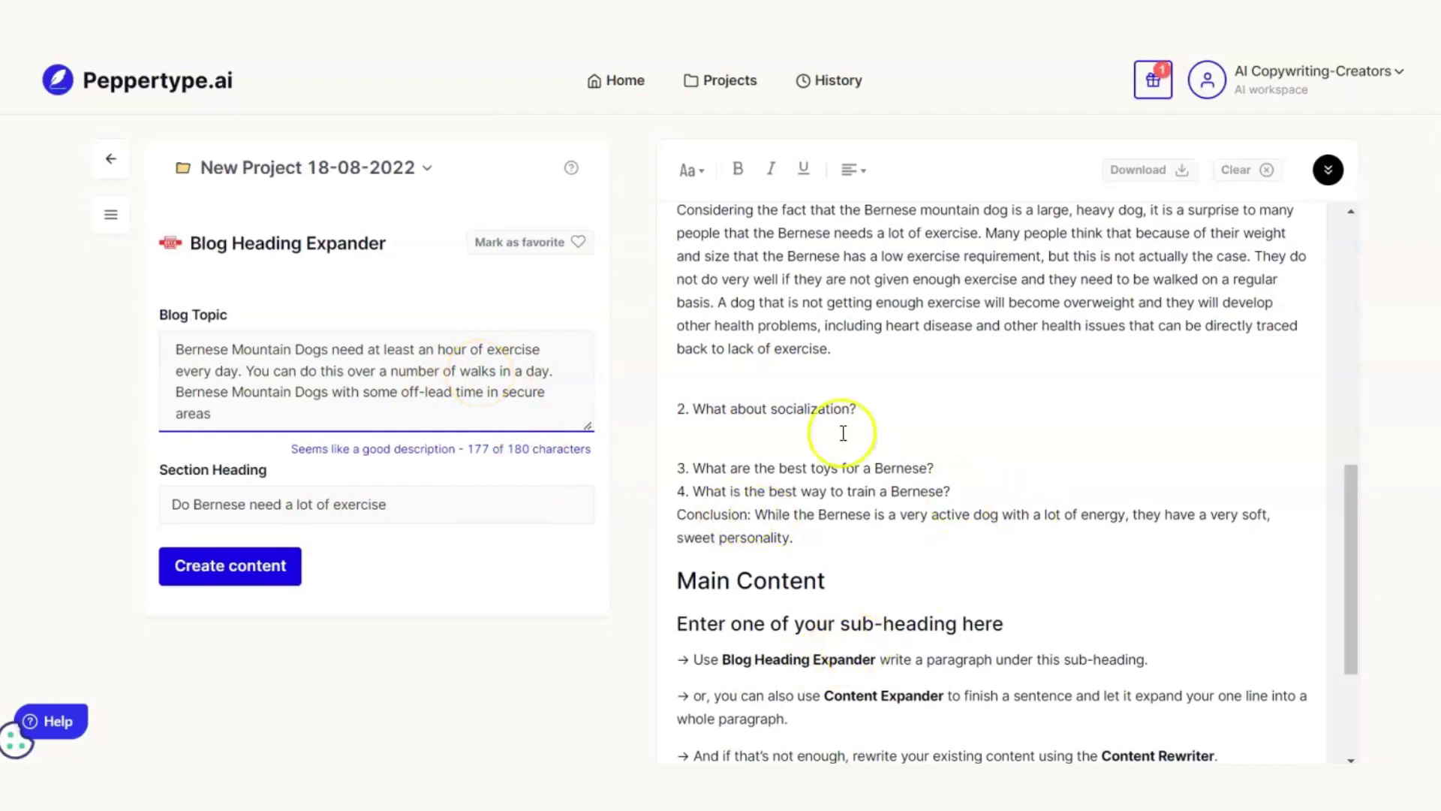
left_click_drag(1349, 534, 1358, 615)
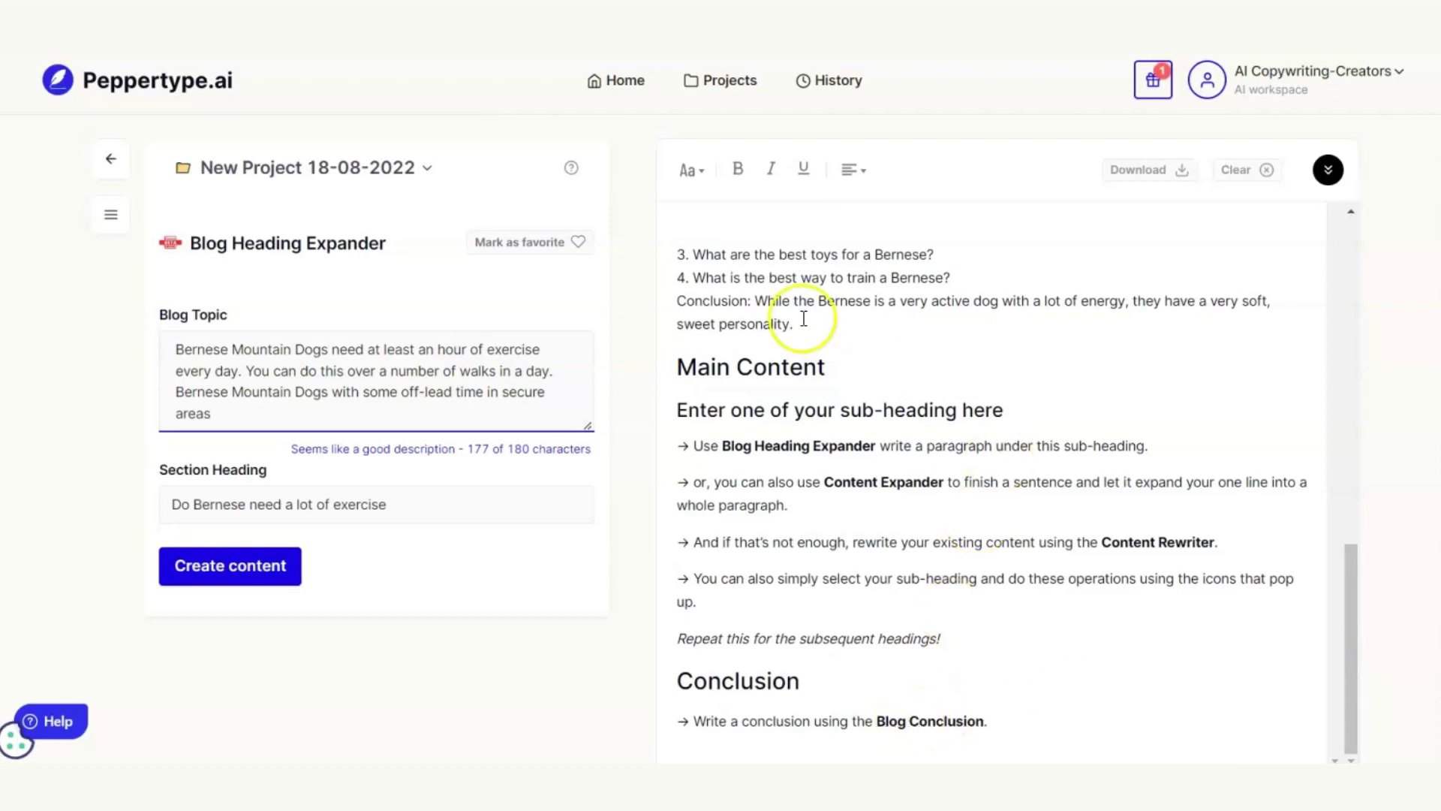
left_click(678, 300)
key("Return")
key("Return")
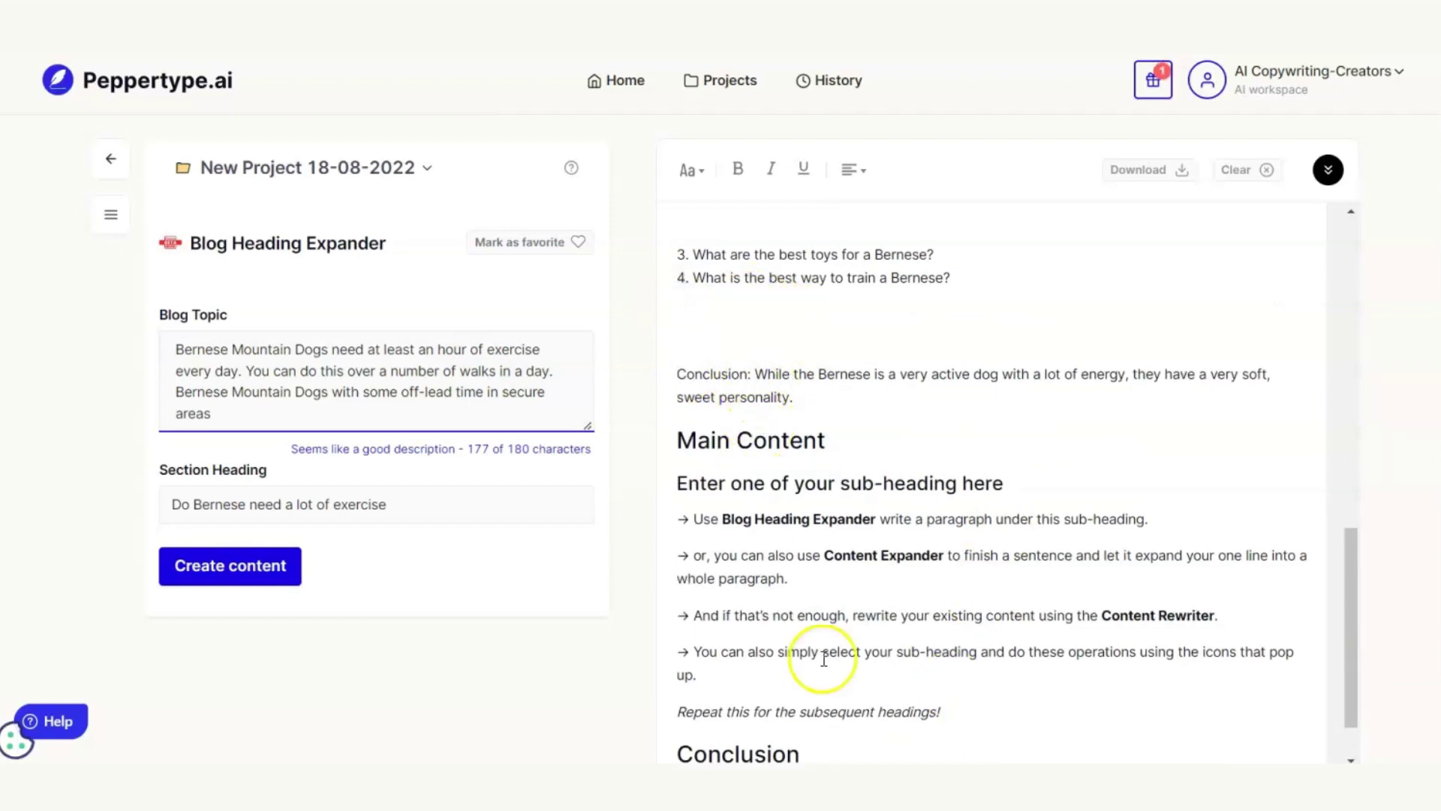
- Delete the template's "Main Content" section, from its heading through "Repeat this for the subsequent headings!"
left_click_drag(1358, 587, 1358, 618)
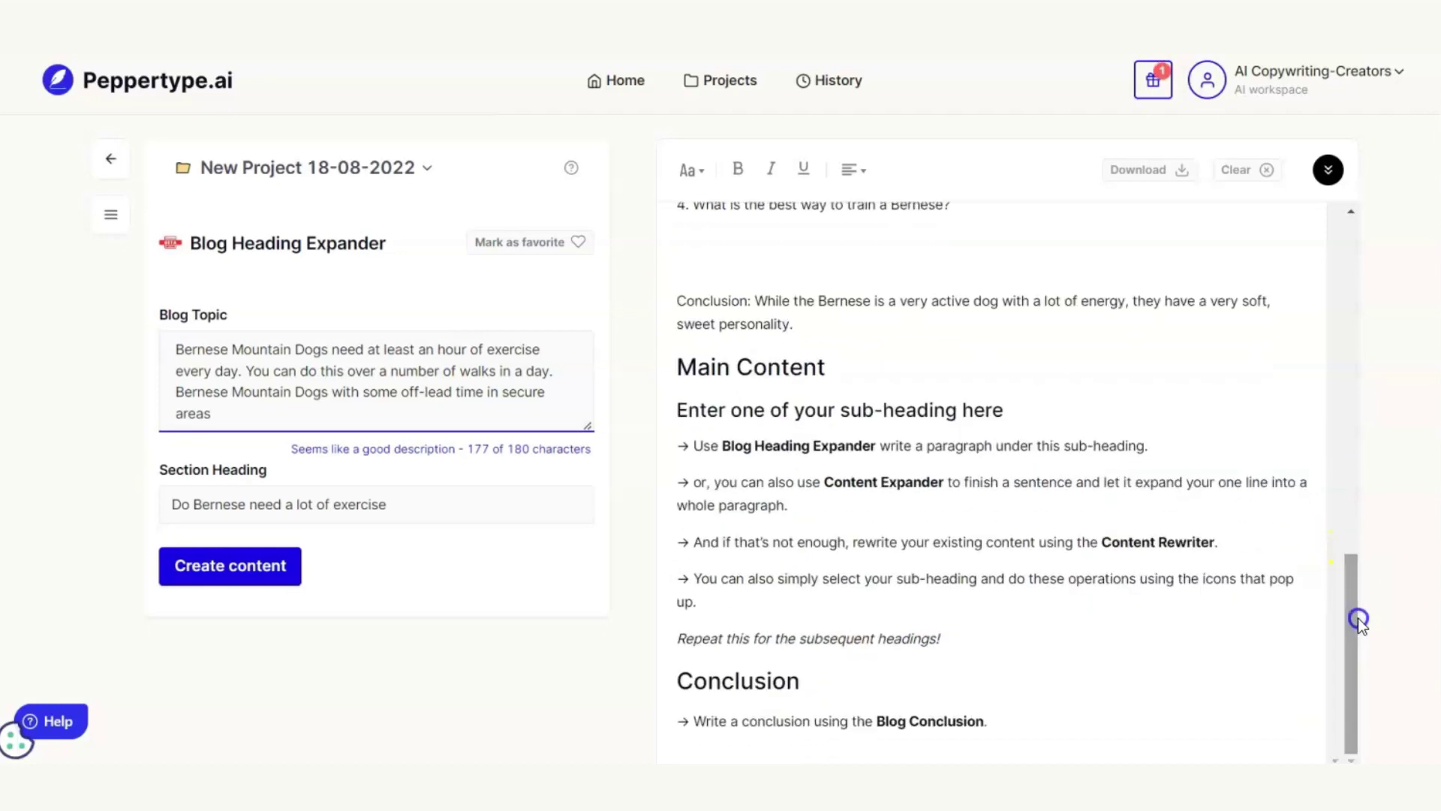
left_click_drag(946, 637, 676, 379)
key("BackSpace")
left_click(713, 630)
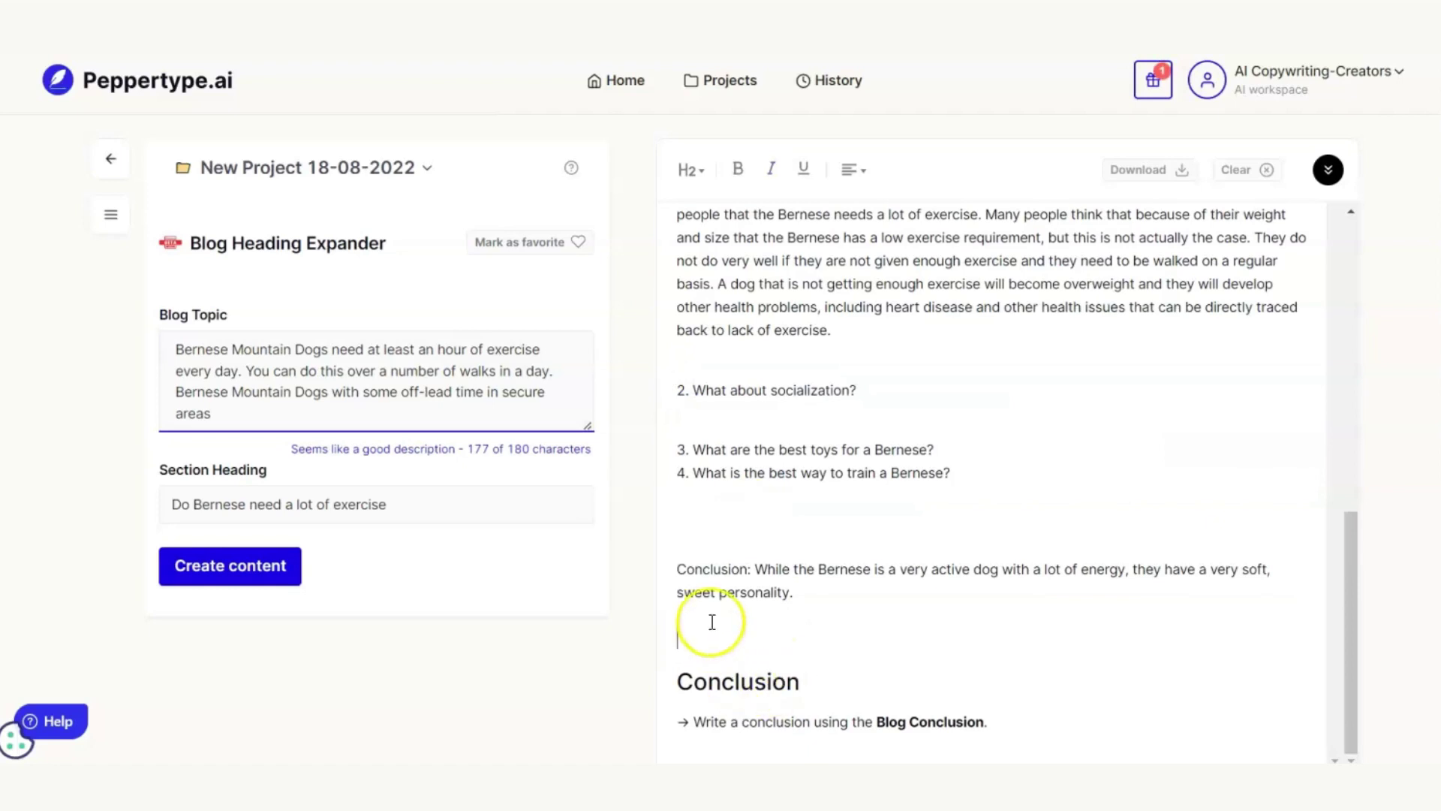
- Generate conclusions with the Blog Conclusion tool, using the outline's sentence "While the Bernese is a very active dog... sweet personality." as blog topic
left_click(923, 724)
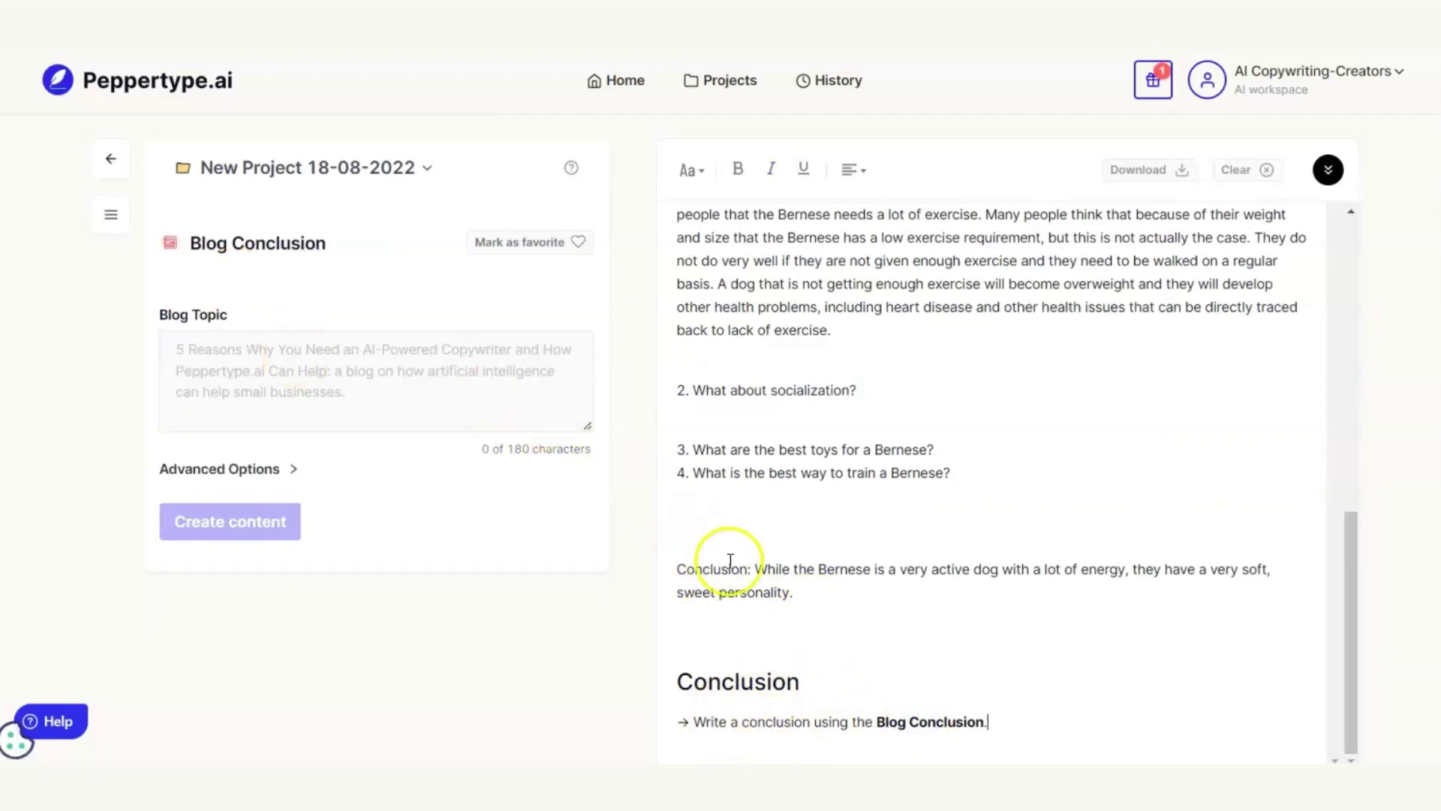
left_click_drag(753, 569, 813, 596)
key("ctrl+c")
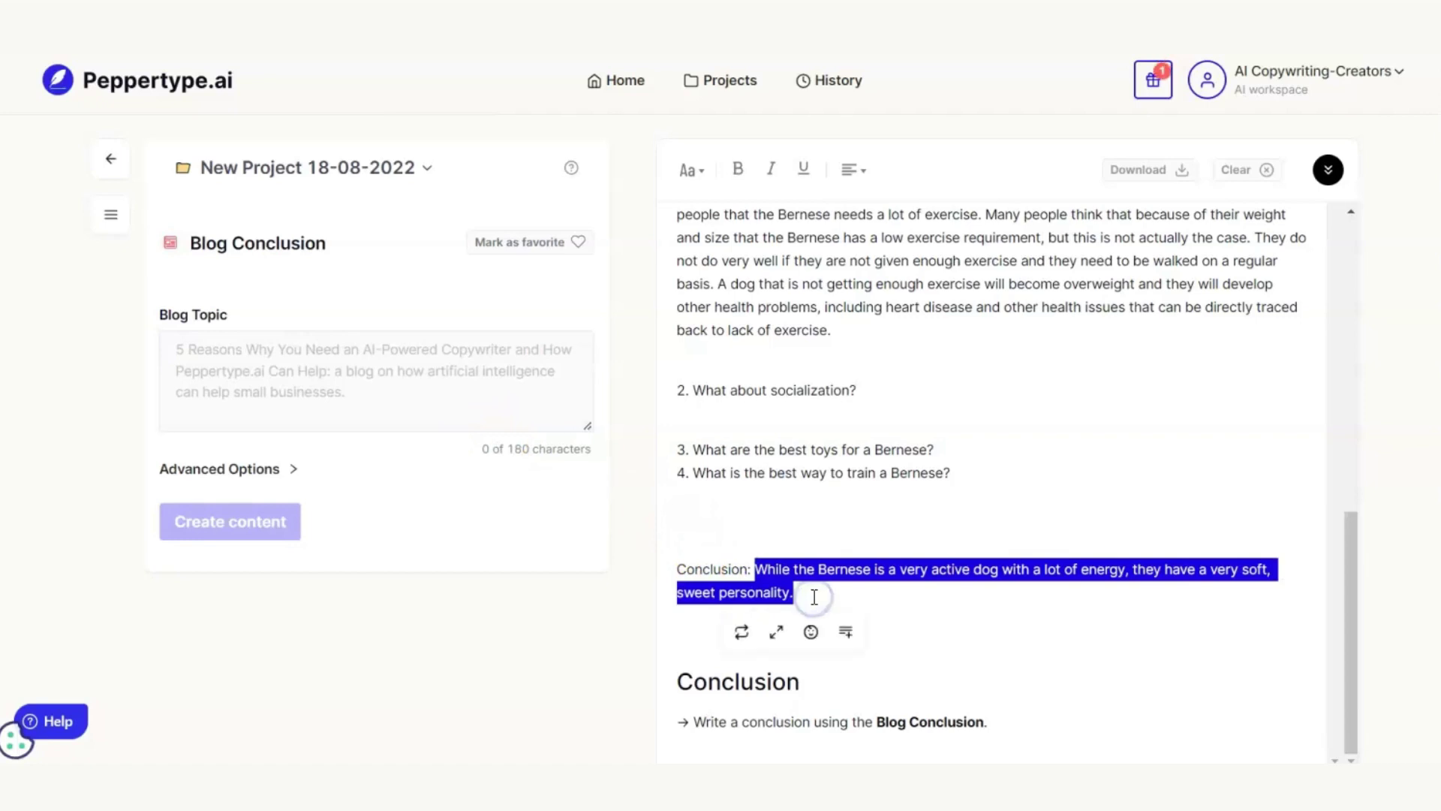
left_click(272, 380)
key("ctrl+v")
left_click(227, 525)
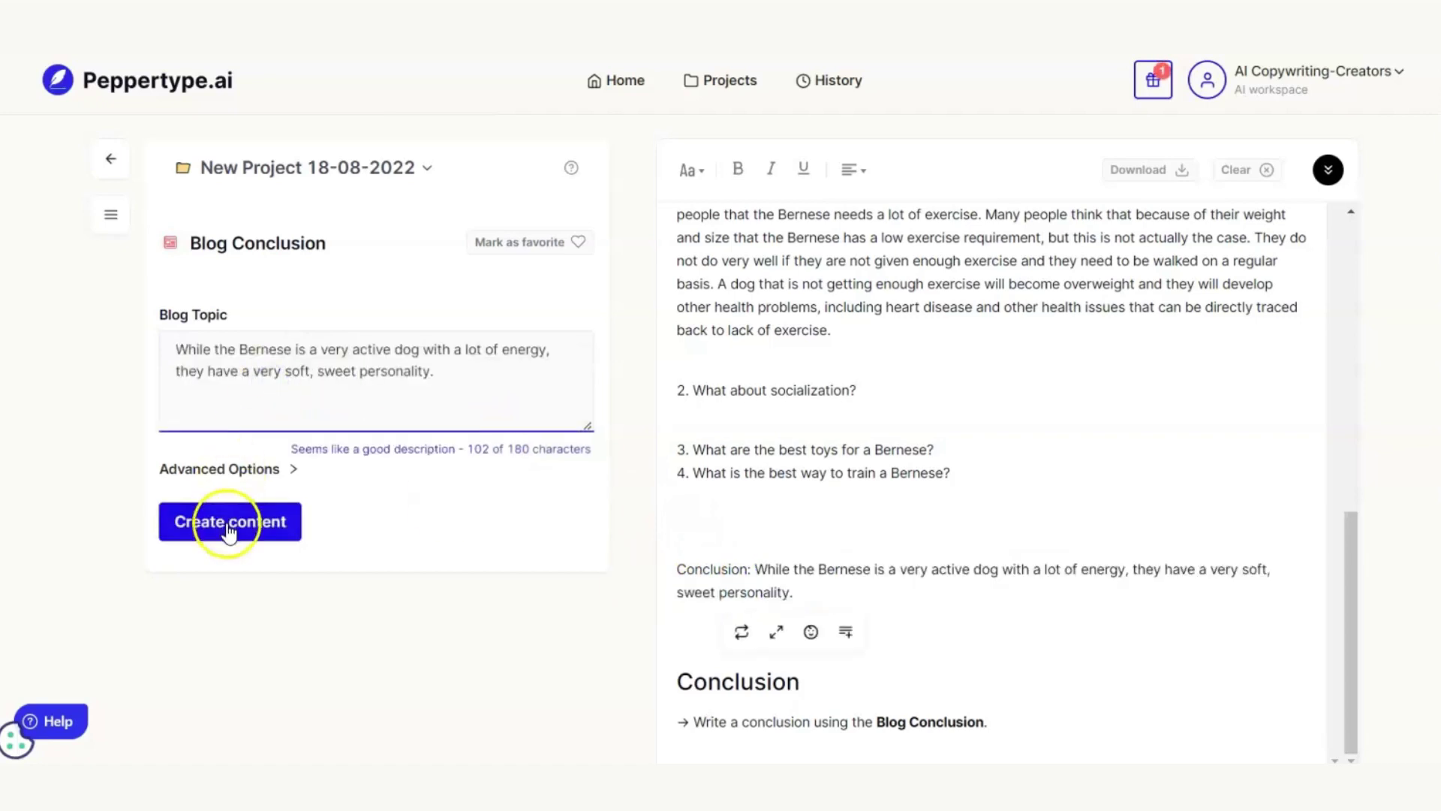
- Delete the template instruction "Write a conclusion using the Blog Conclusion." under the Conclusion heading
left_click(708, 508)
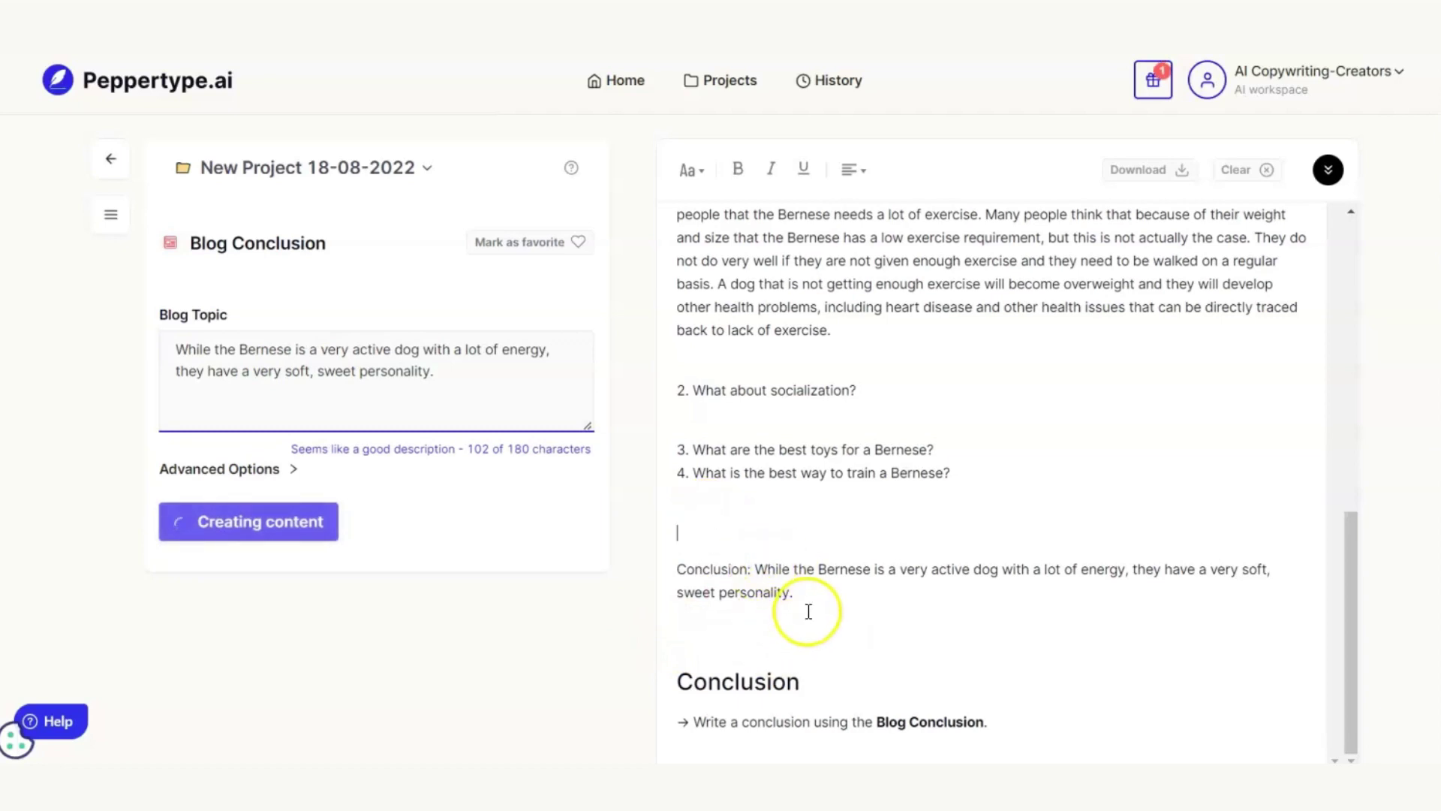
left_click_drag(1007, 722, 676, 710)
key("BackSpace")
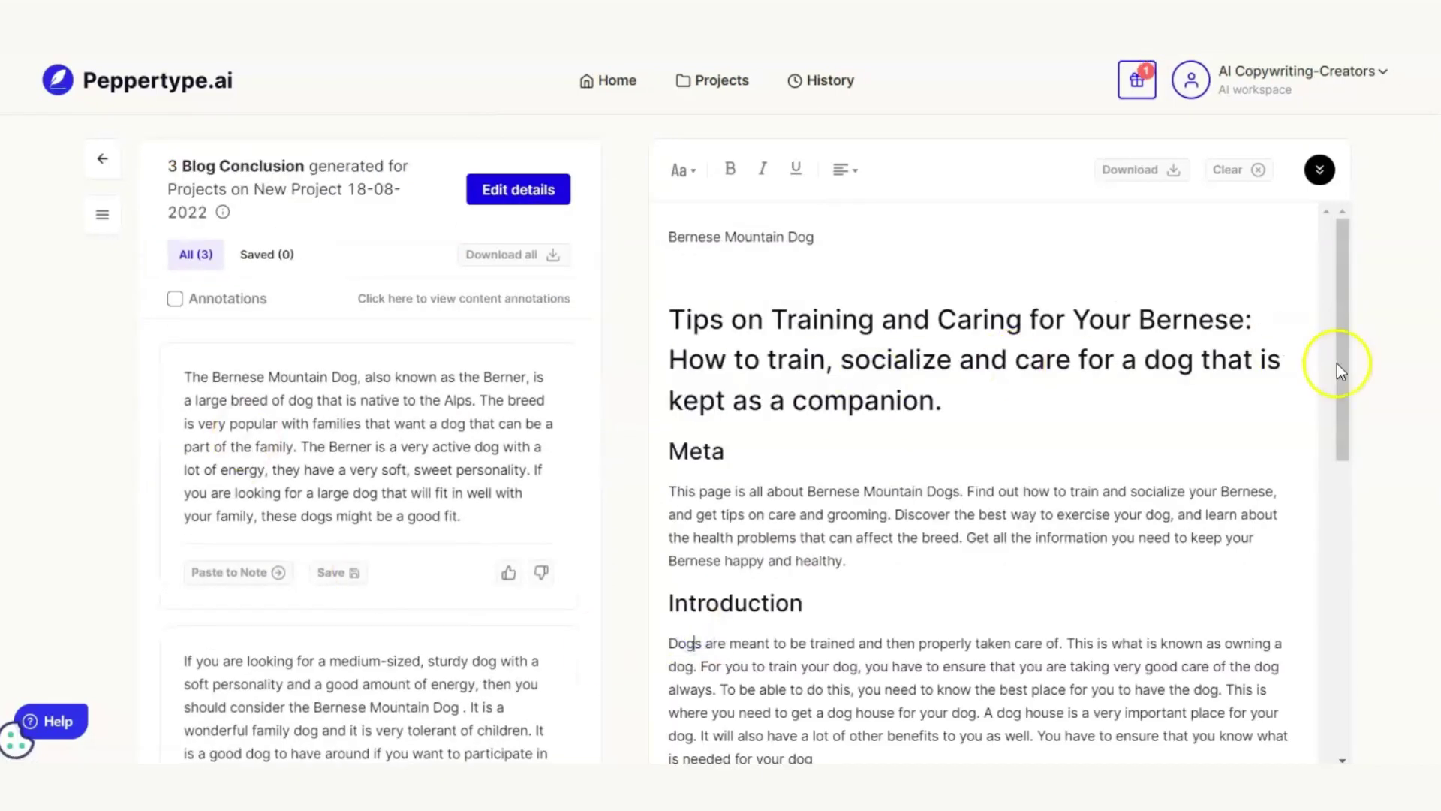
- Paste the second generated conclusion, beginning "If you are looking for a medium-sized, sturdy dog", under the note's Conclusion heading
left_click_drag(1345, 403, 1377, 727)
left_click(749, 727)
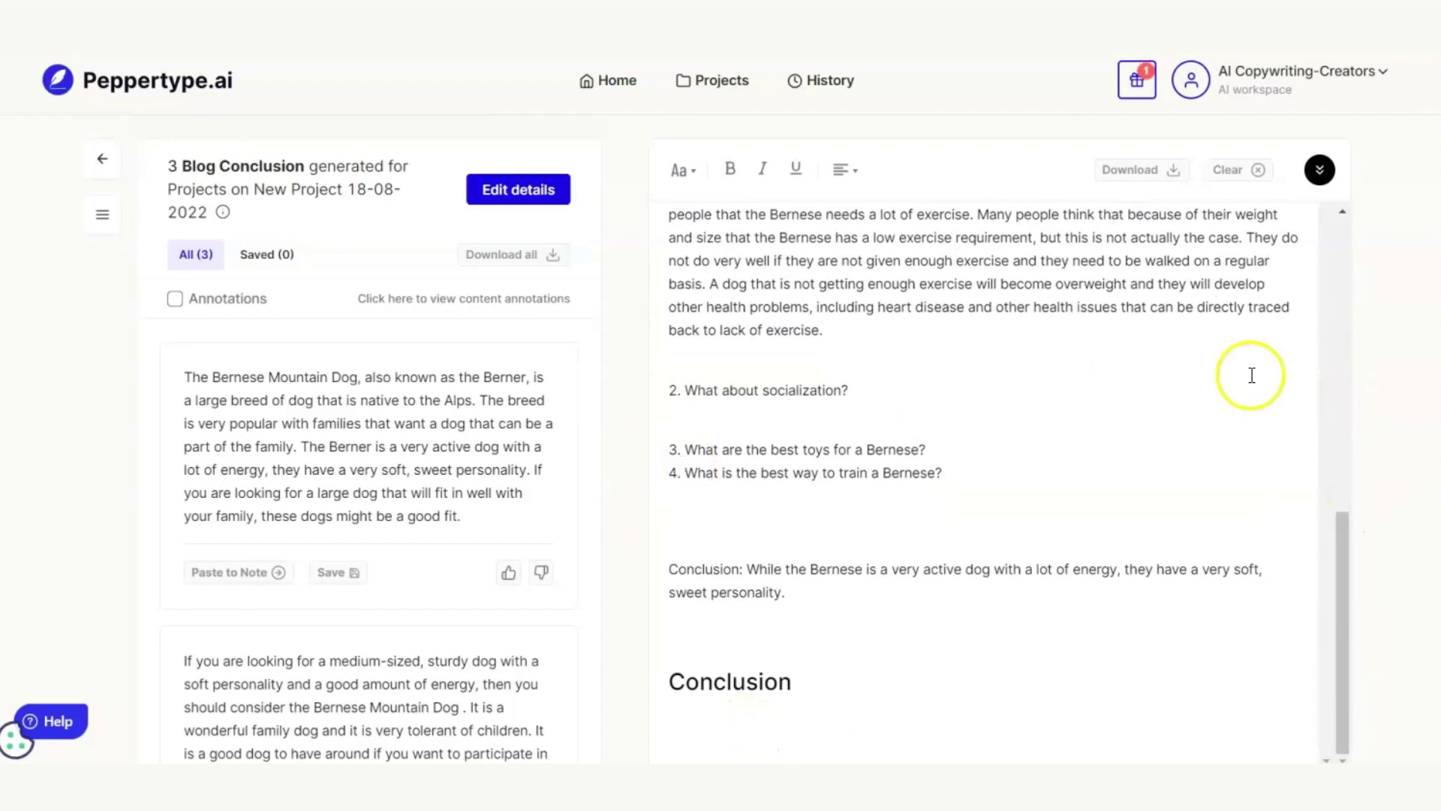
scroll(370, 541, "down", 3)
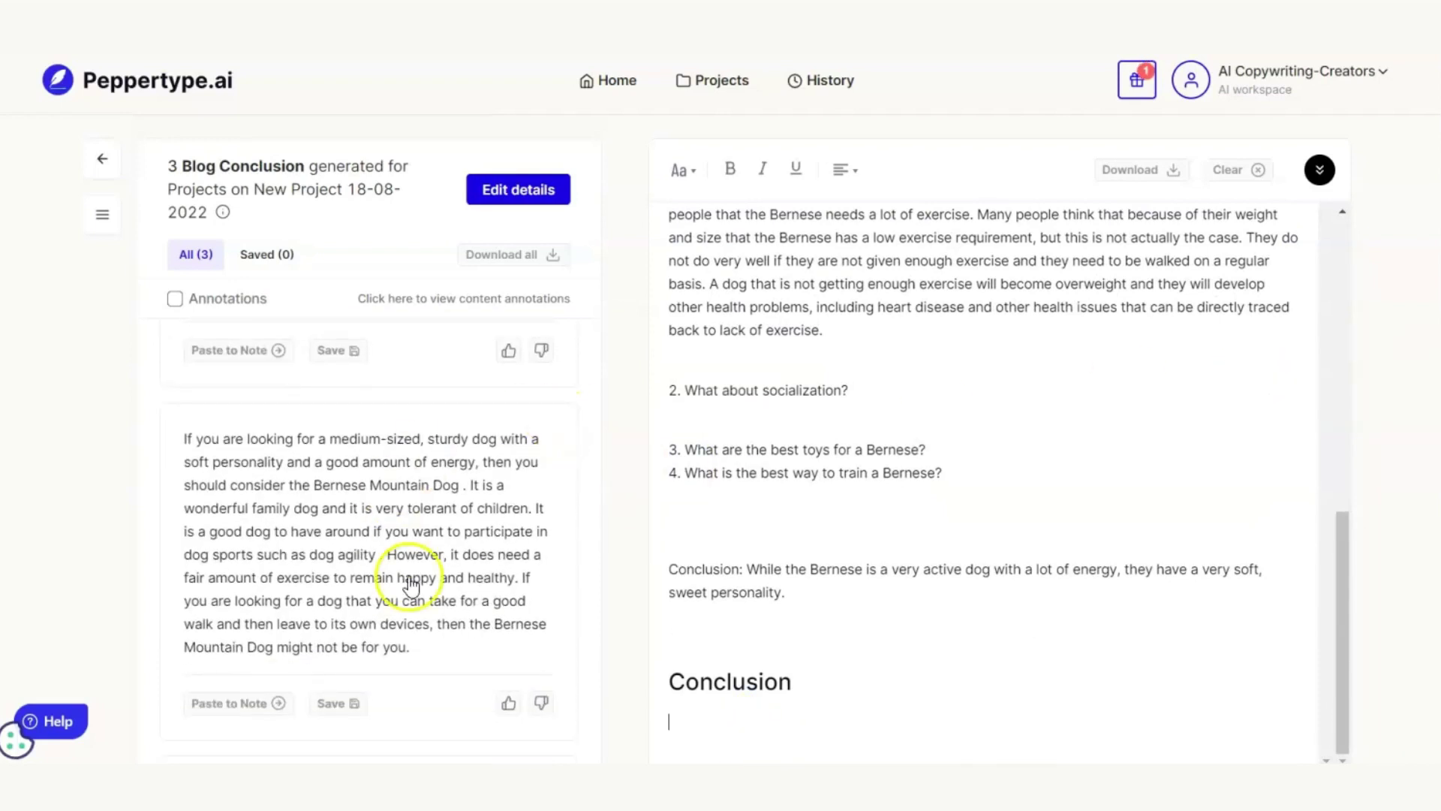
left_click(260, 706)
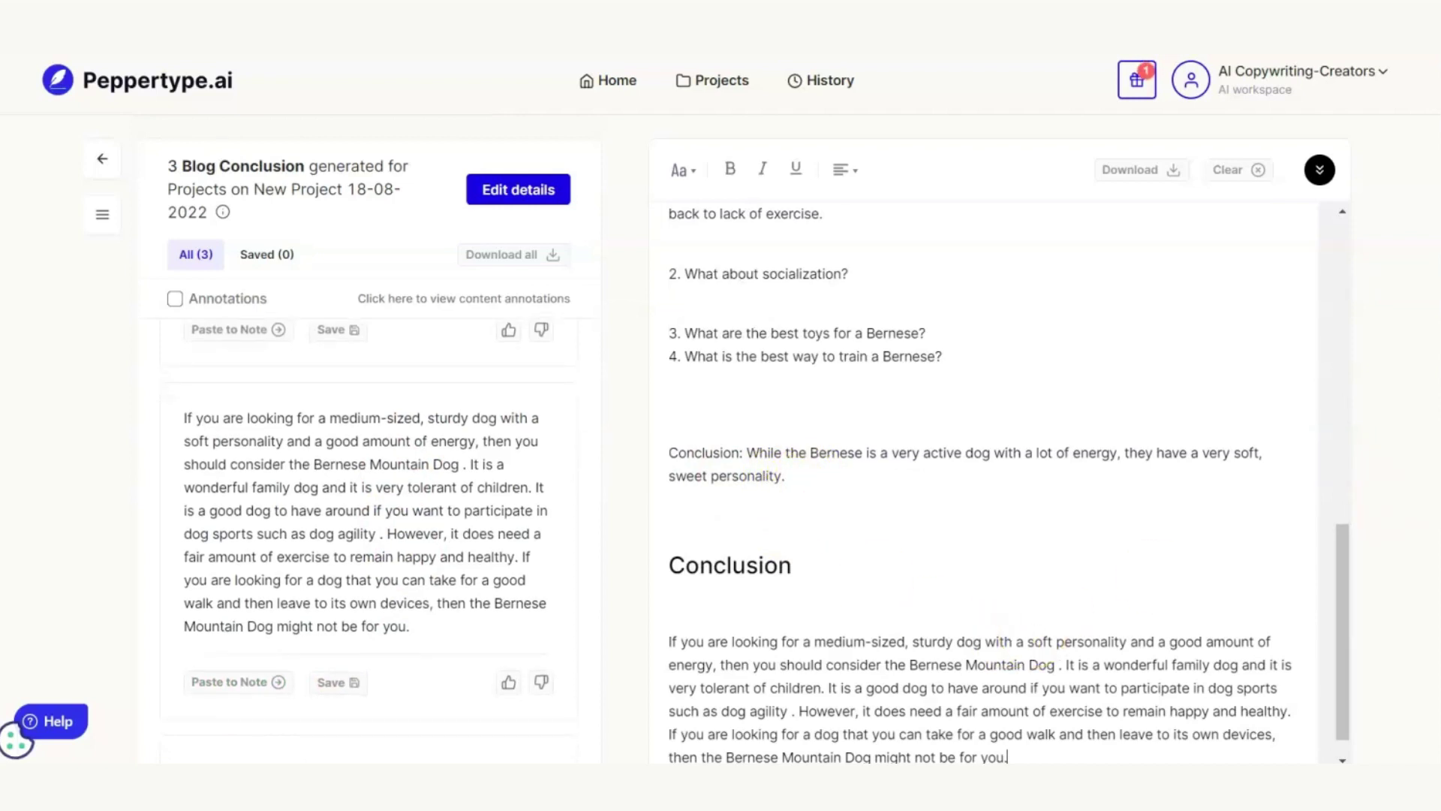
- Delete the outline's "Conclusion: While the Bernese..." sentence and the "Bernese Mountain Dog" line above the title
left_click_drag(868, 483, 671, 445)
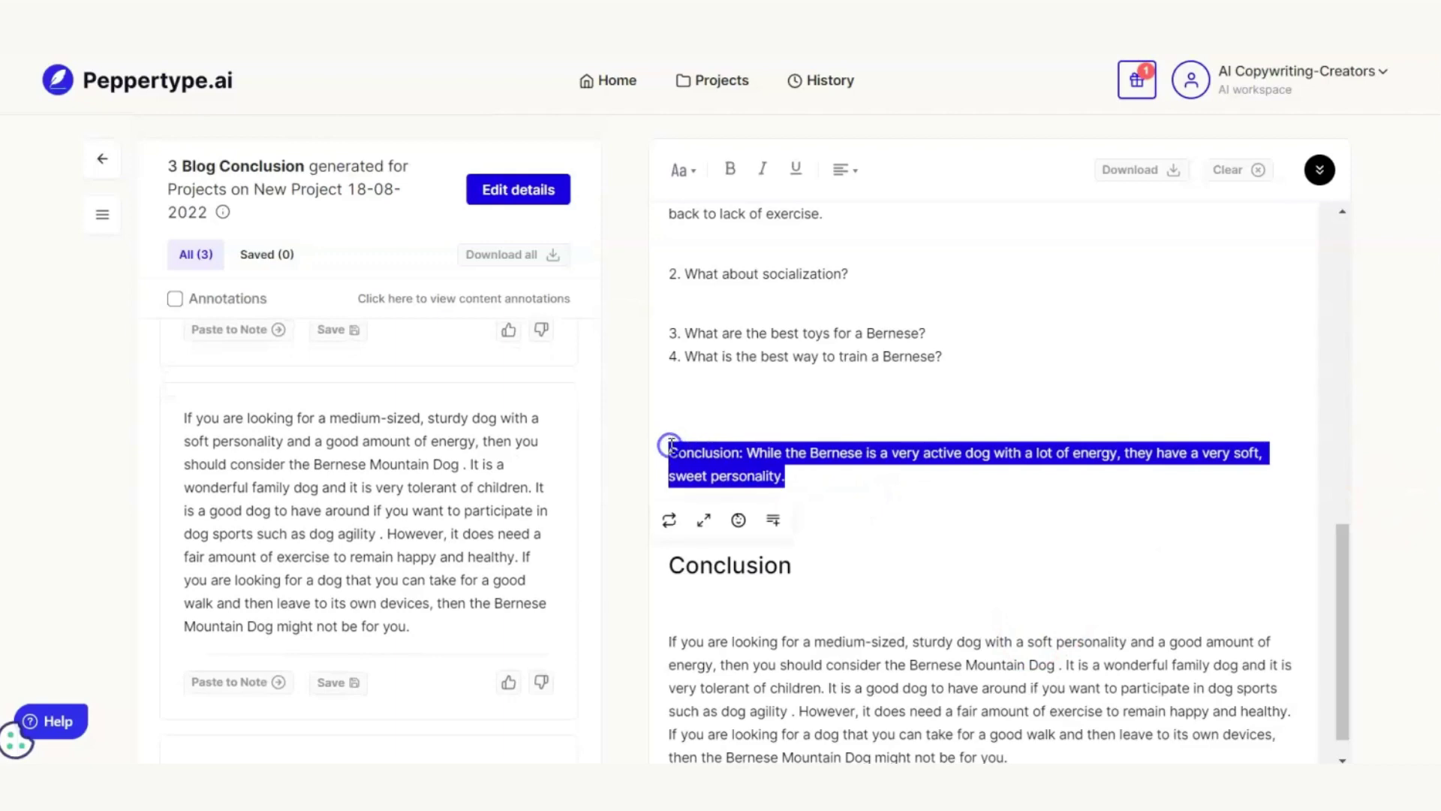
key("BackSpace")
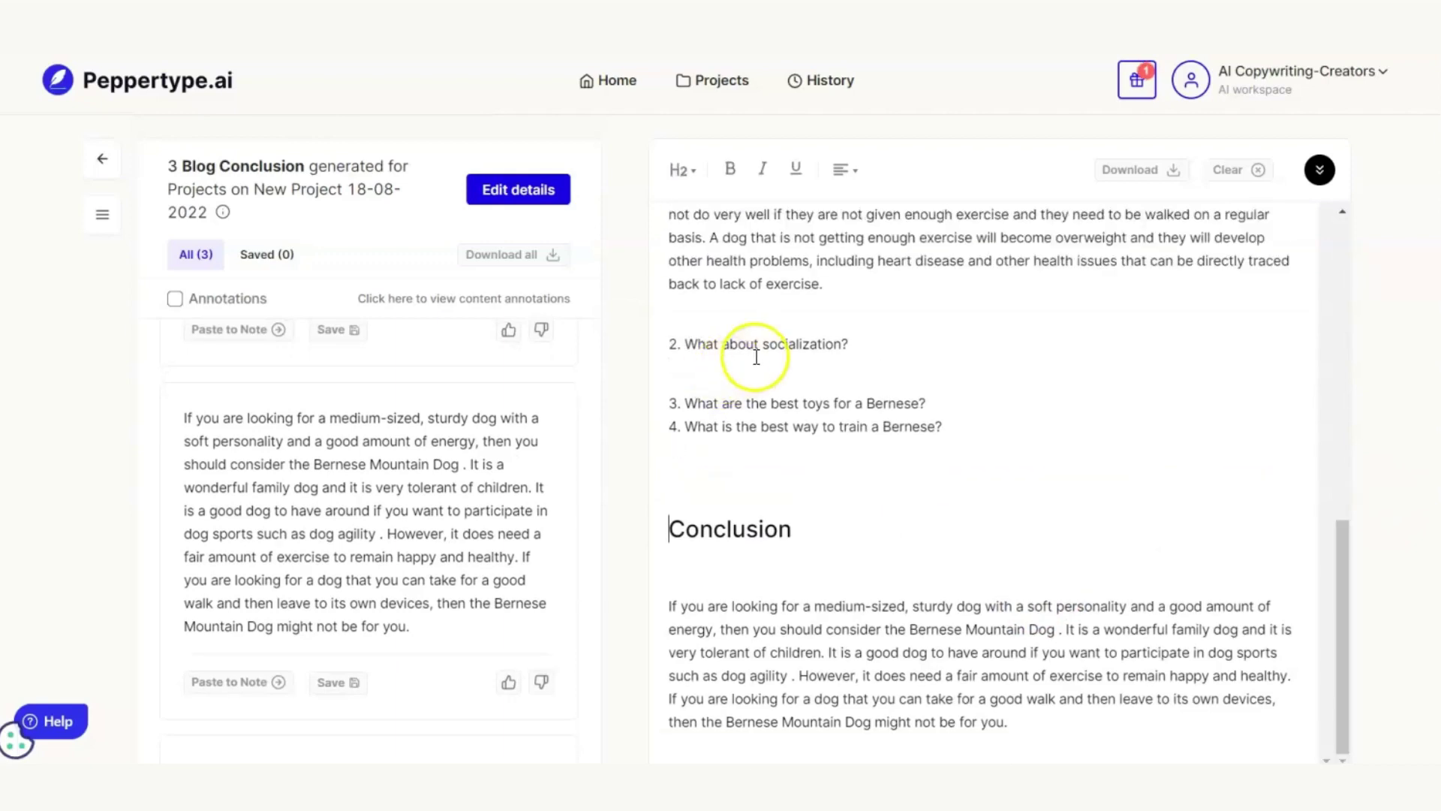
left_click_drag(1341, 643, 1365, 307)
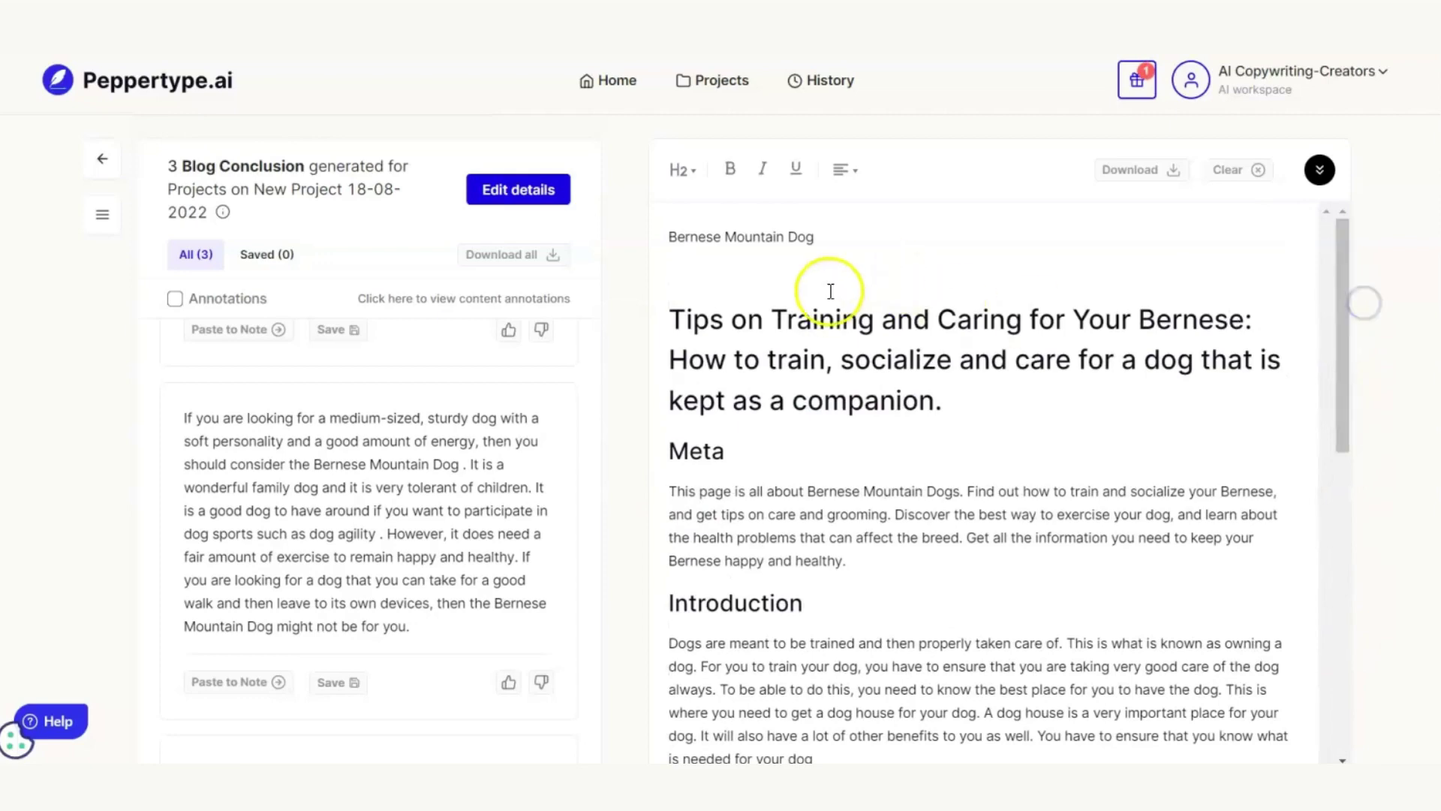
left_click_drag(819, 238, 686, 238)
key("BackSpace")
key("BackSpace")
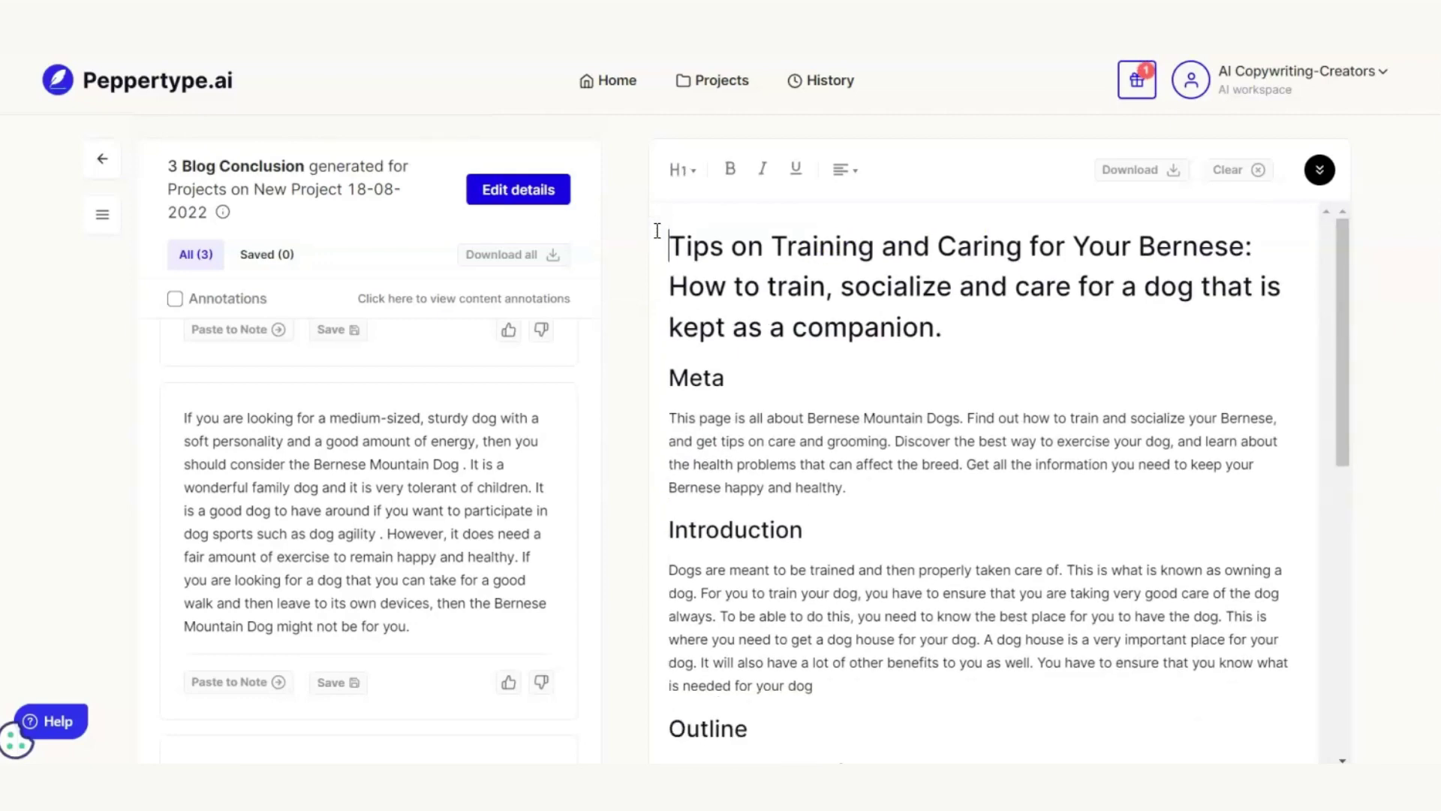
- Remove the blank line between the Conclusion heading and its paragraph, and return to the beginning of the note
left_click_drag(1341, 342, 1345, 276)
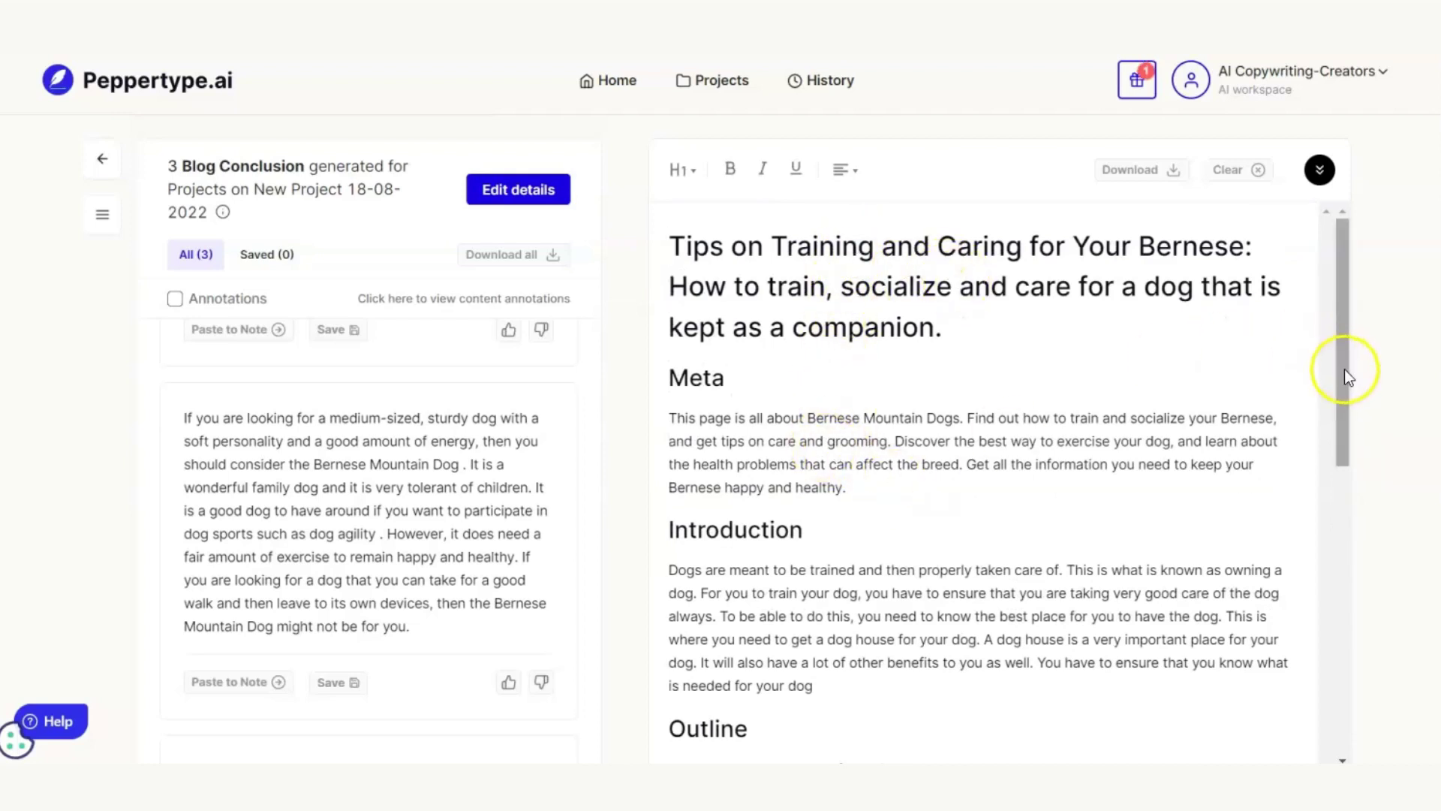
left_click_drag(1345, 370, 1372, 557)
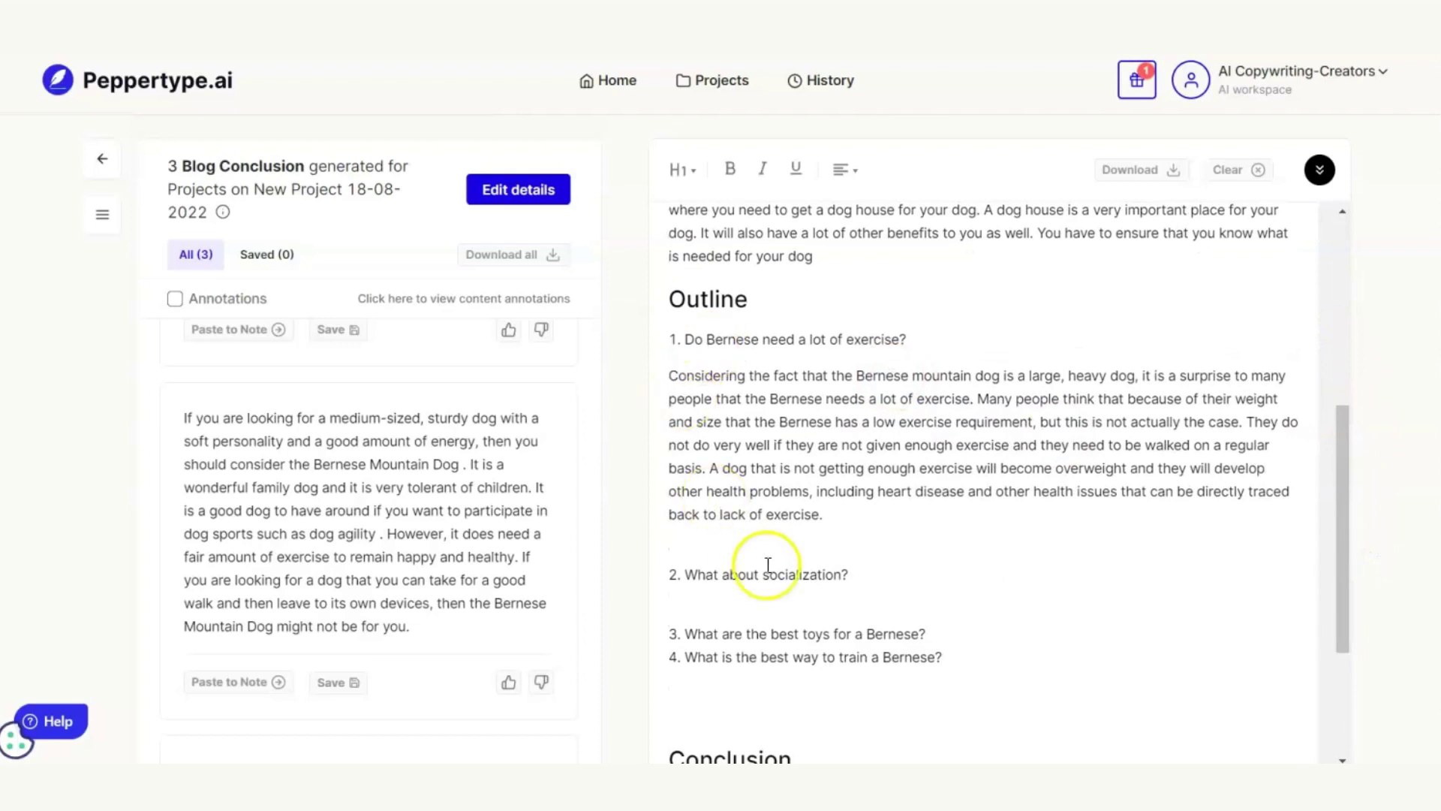
scroll(1346, 506, "down", 3)
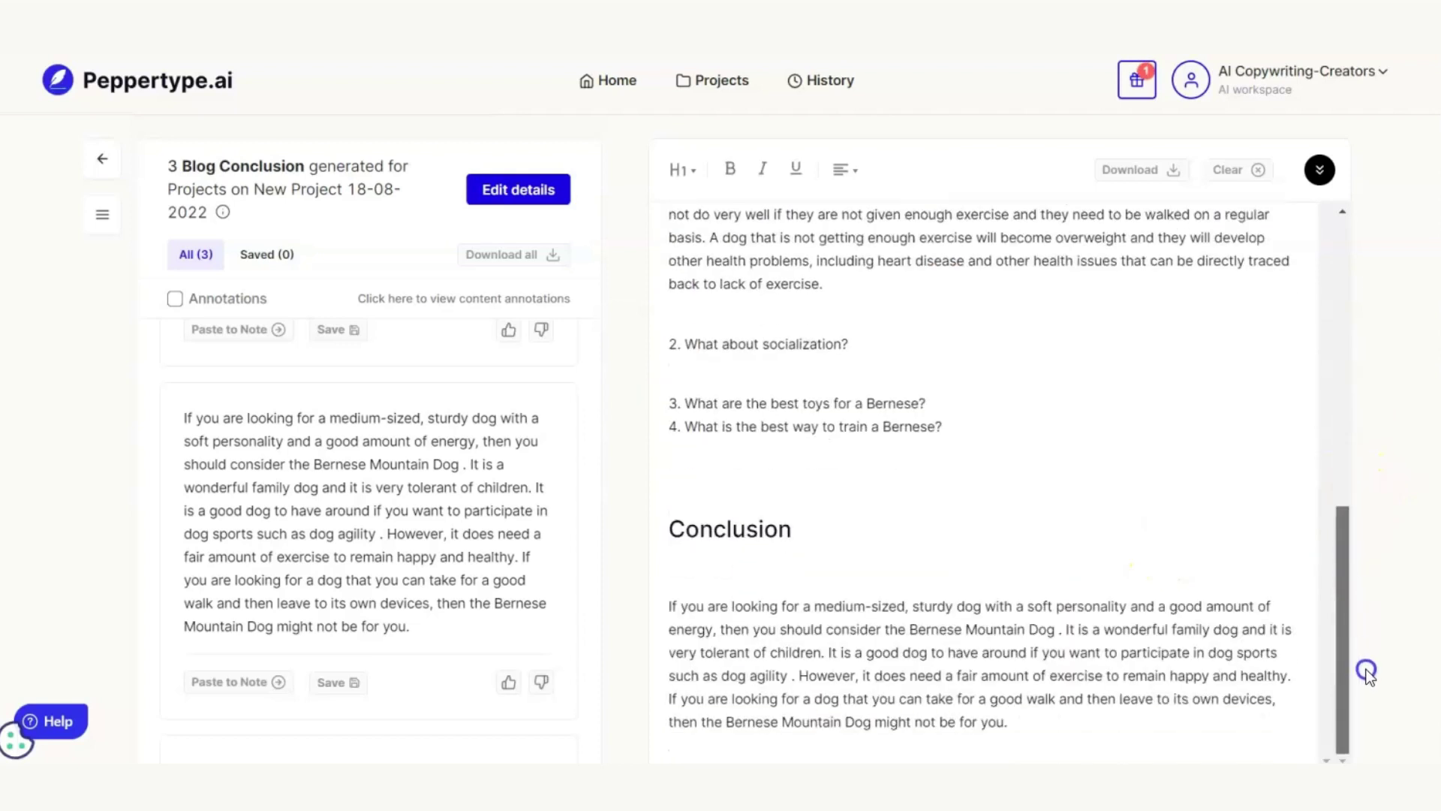
left_click(860, 568)
key("Delete")
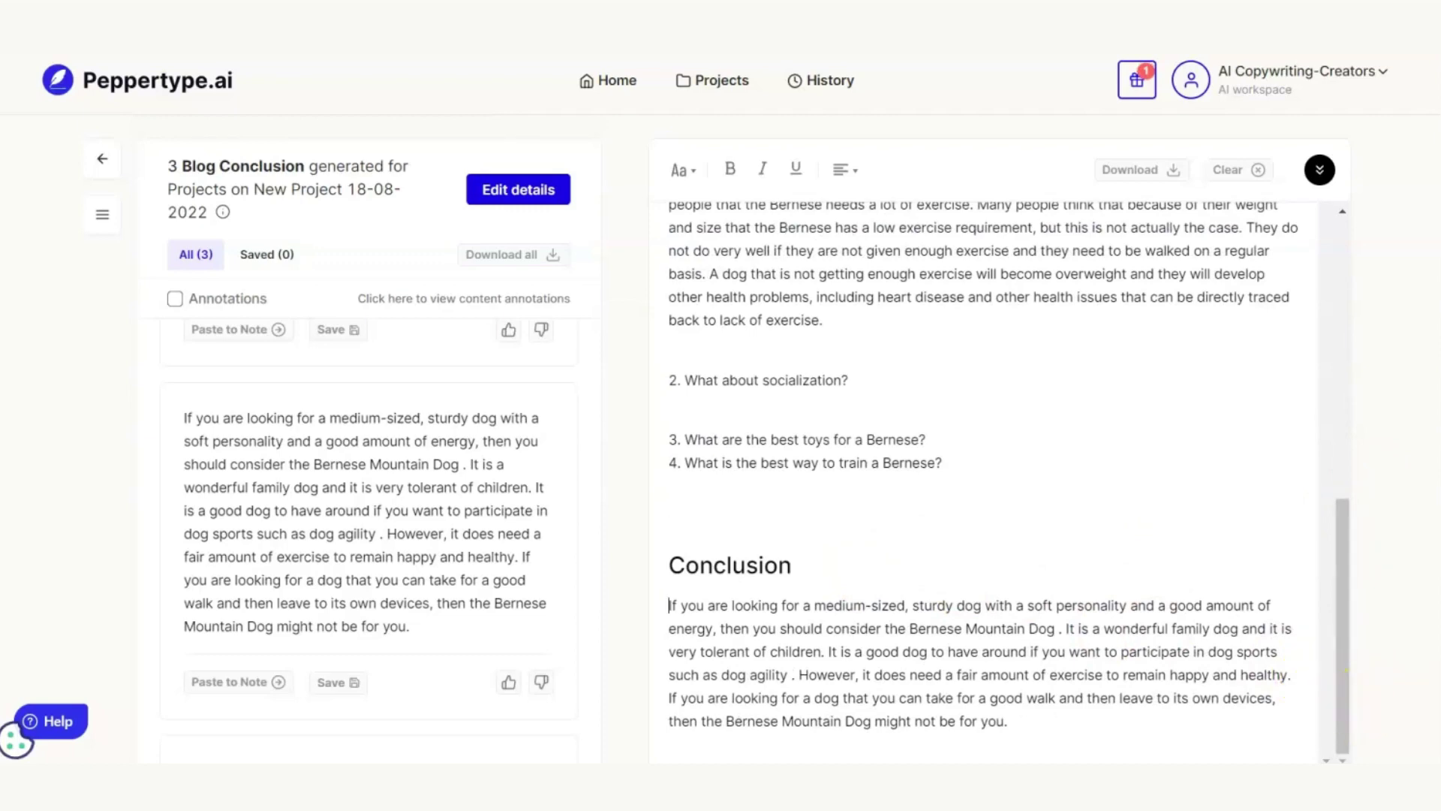
left_click_drag(1344, 627, 1326, 299)
left_click(971, 426)
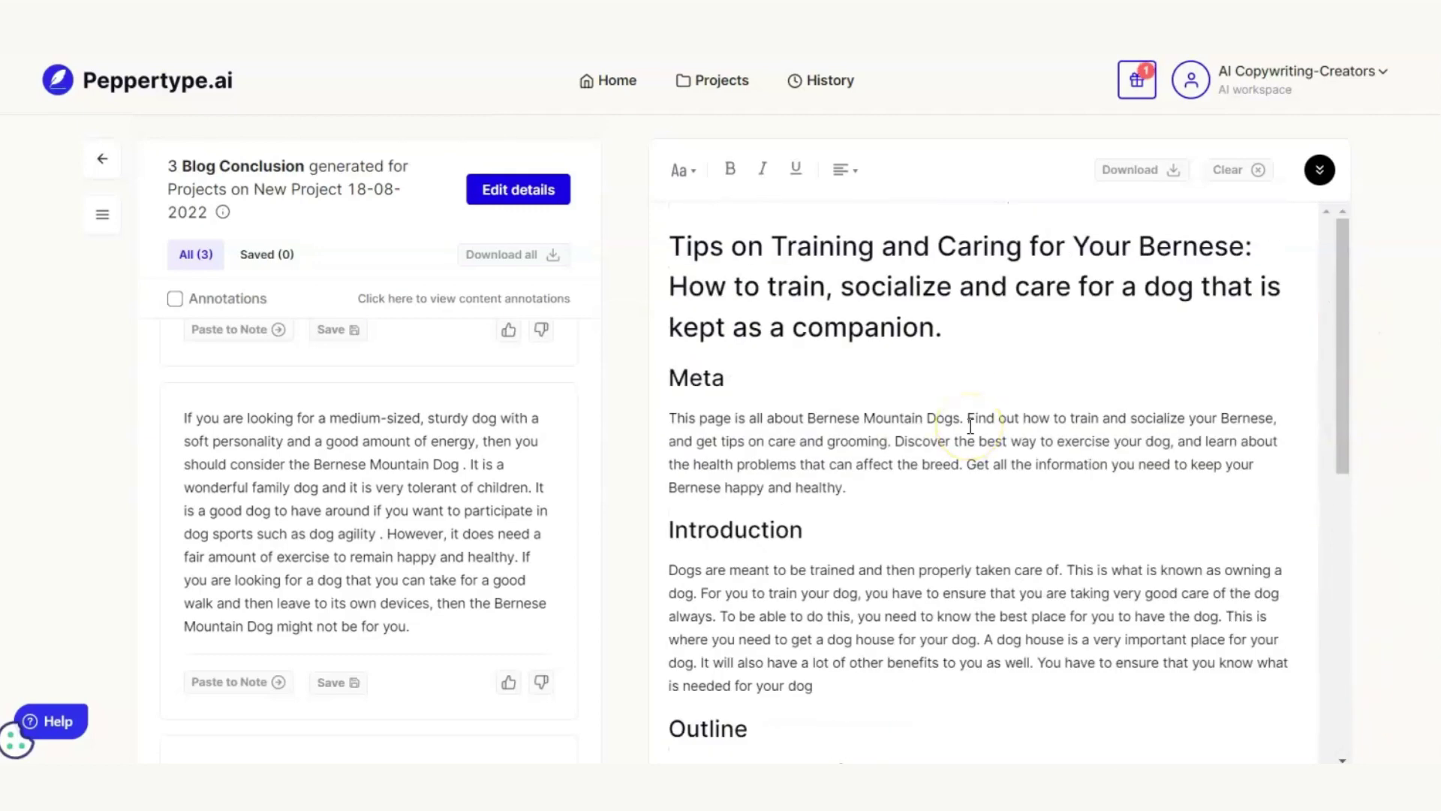